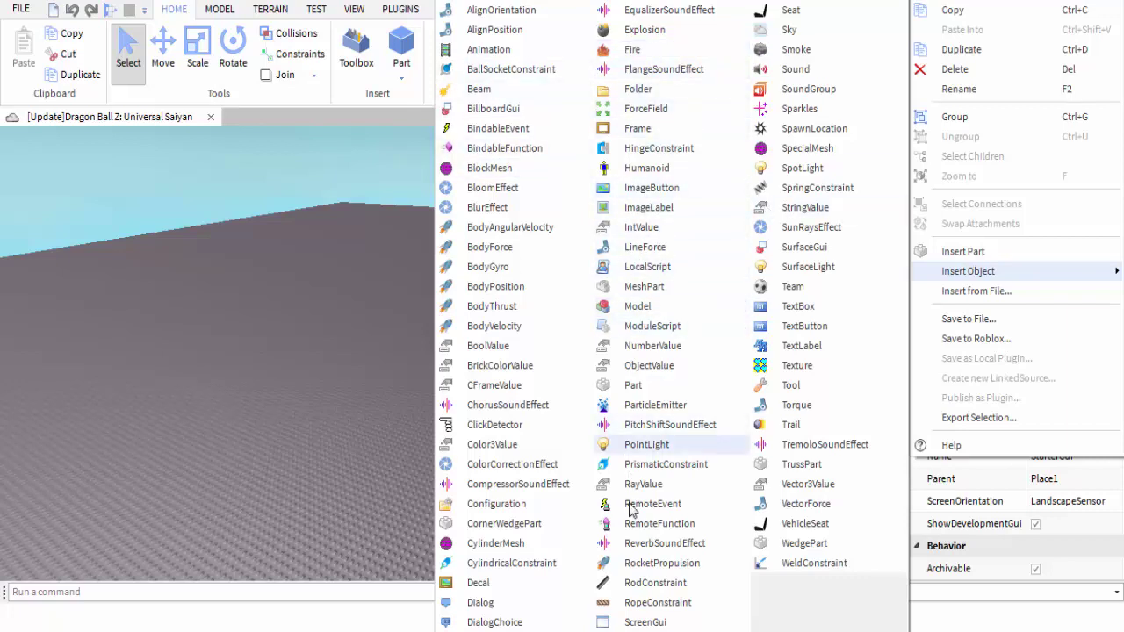
Add a ScreenGui to StarterGui and insert a Frame inside that ScreenGui
{"action": "left_click", "coordinate": [637, 622]}
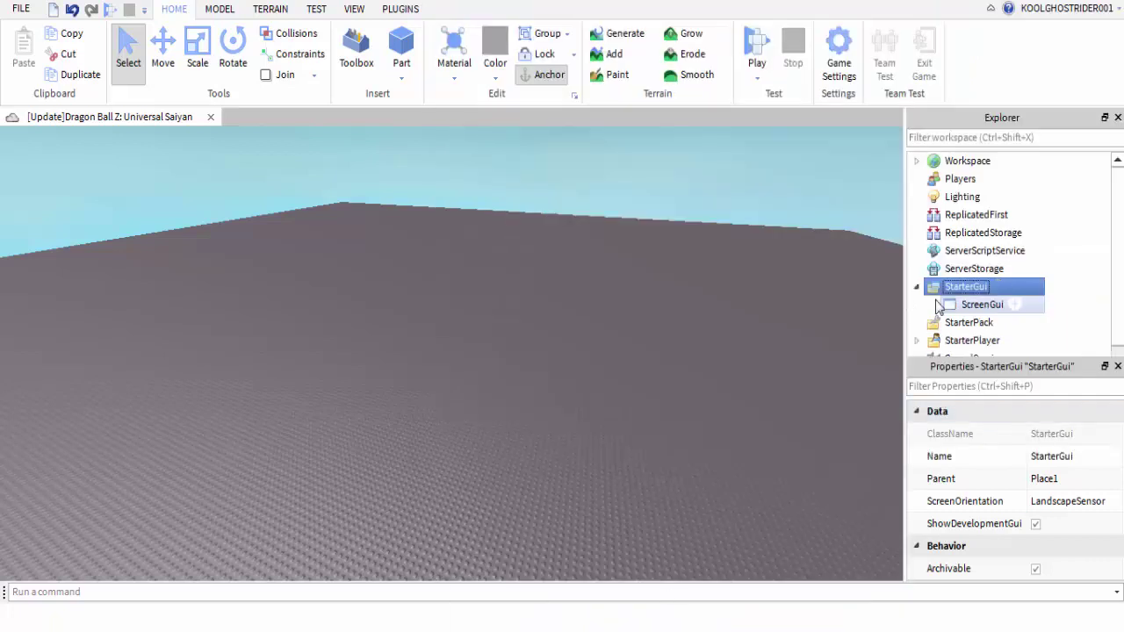
{"action": "left_click", "coordinate": [955, 304]}
{"action": "right_click", "coordinate": [956, 305]}
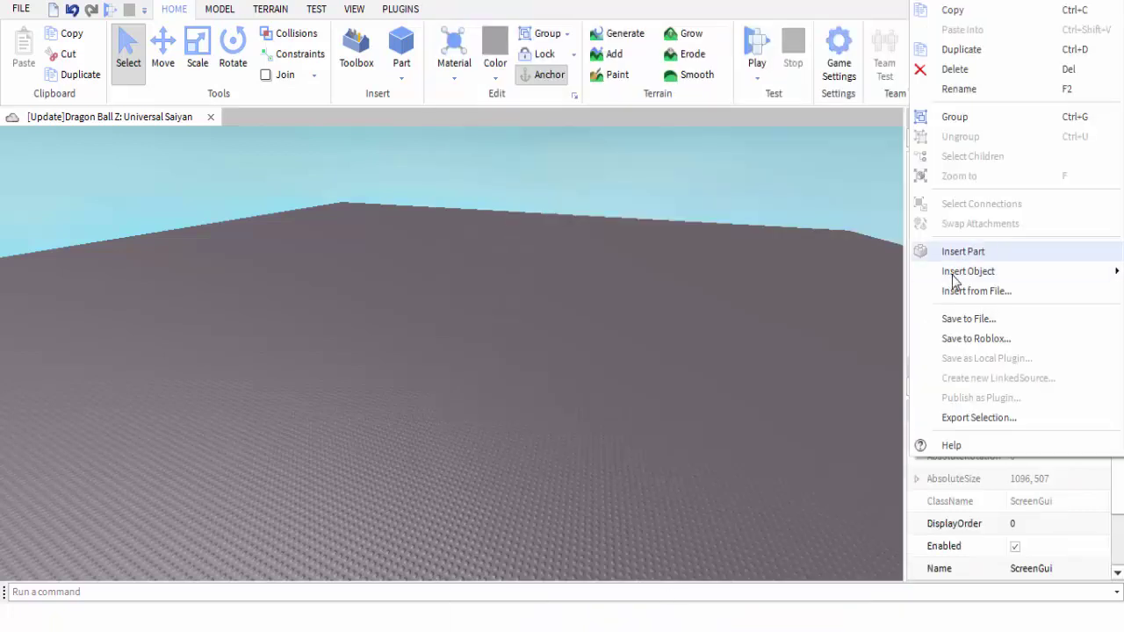
{"action": "mouse_move", "coordinate": [957, 274]}
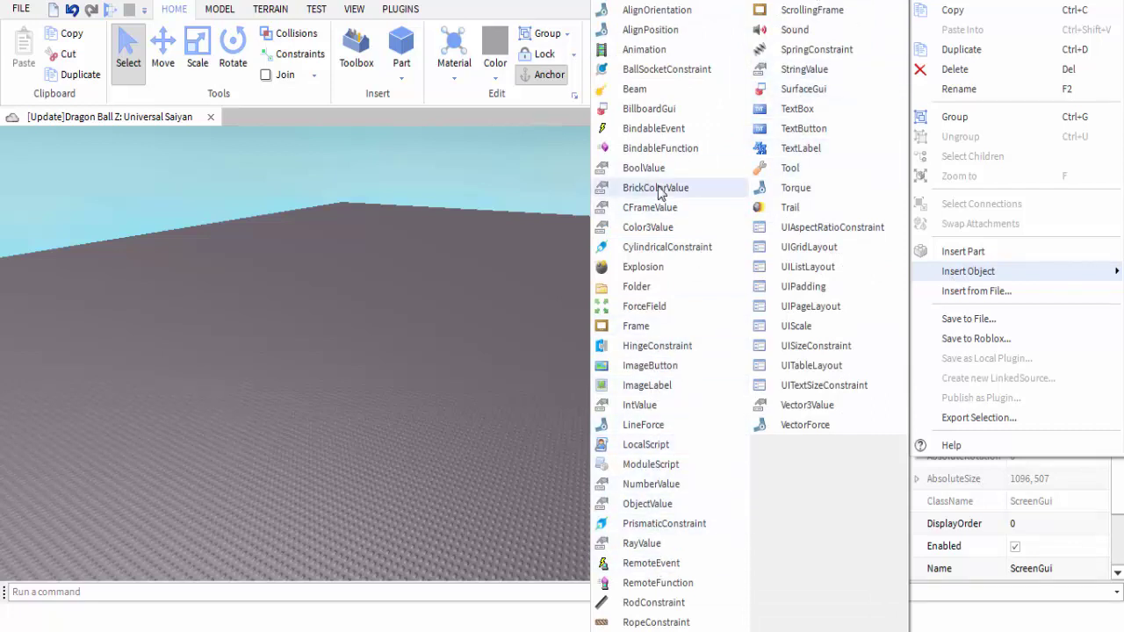
{"action": "left_click", "coordinate": [634, 326]}
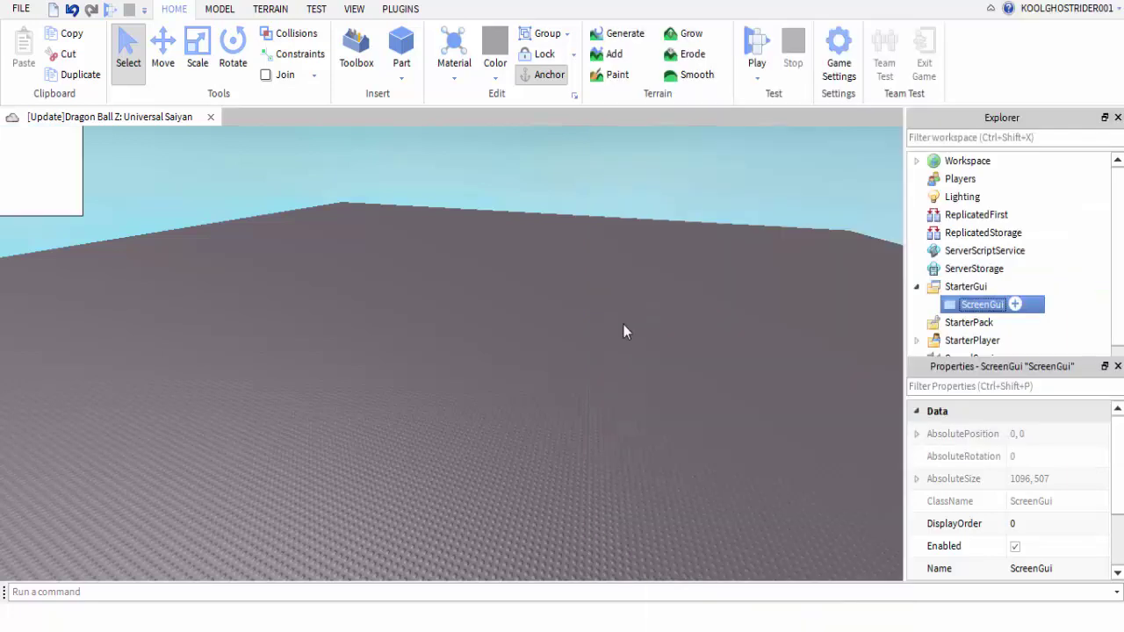
Set the Frame's BorderSizePixel to 0
{"action": "left_click", "coordinate": [989, 323]}
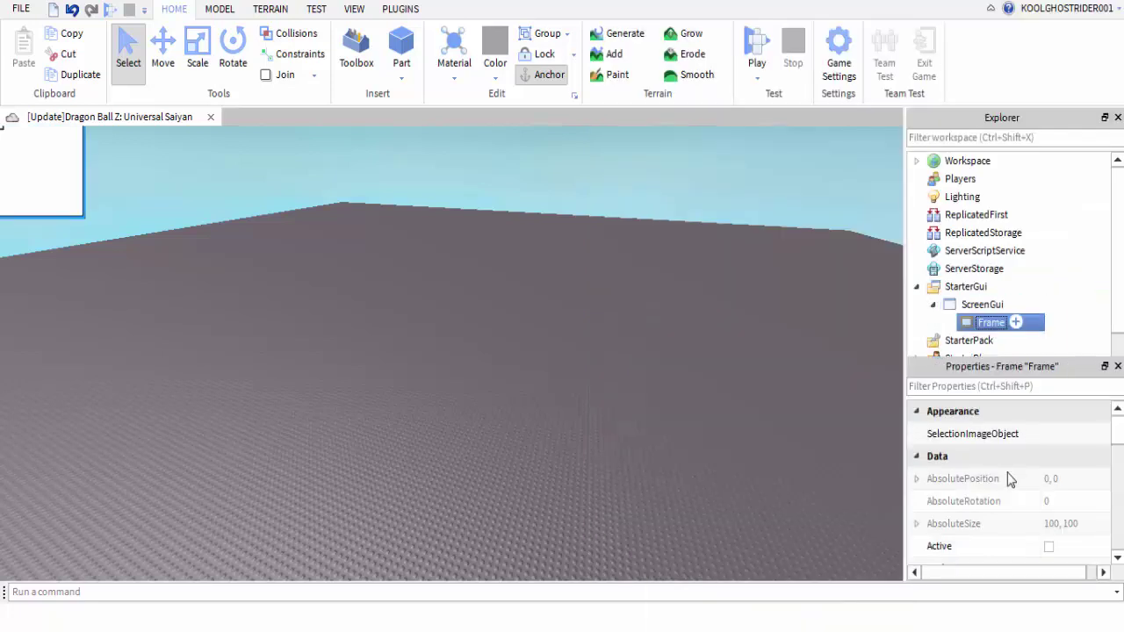
{"action": "scroll", "coordinate": [1007, 474], "scroll_direction": "down", "scroll_amount": 4}
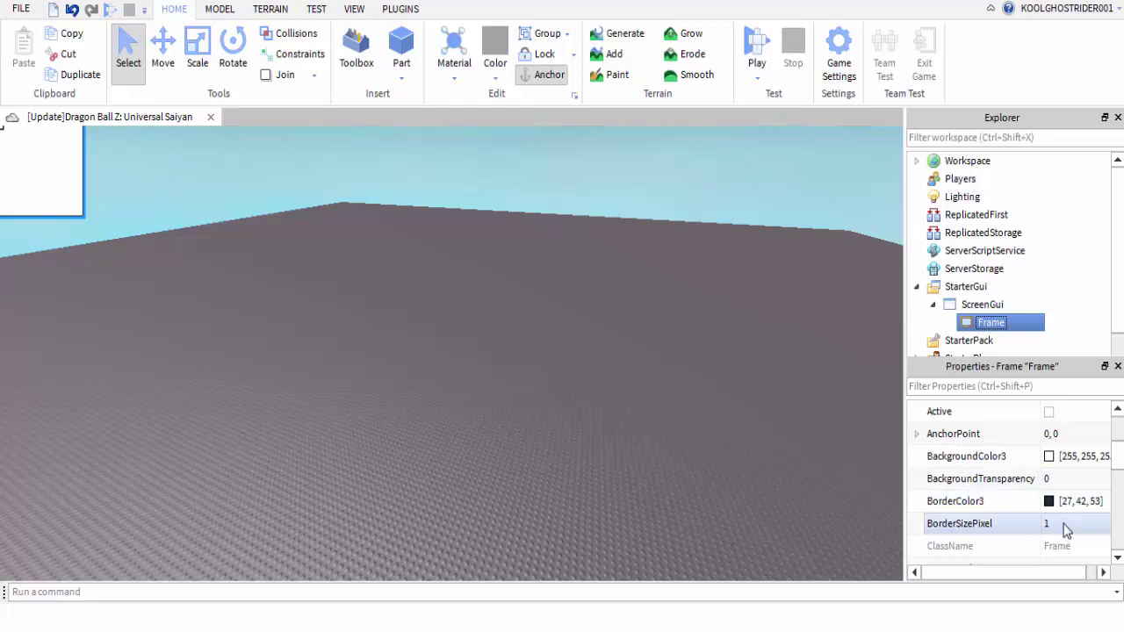
{"action": "left_click", "coordinate": [1065, 528]}
{"action": "key", "text": "BackSpace"}
{"action": "type", "text": "0"}
{"action": "key", "text": "Return"}
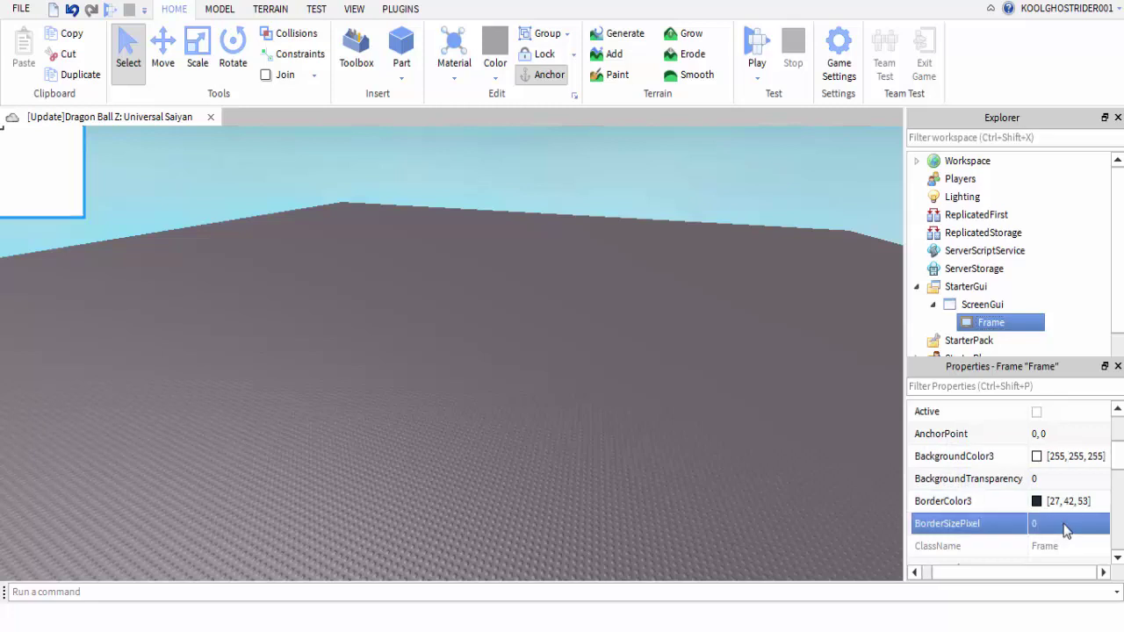
Set the horizontal part of the Frame's Size to {0.4, 0}
{"action": "scroll", "coordinate": [1013, 501], "scroll_direction": "down", "scroll_amount": 5}
{"action": "scroll", "coordinate": [1018, 502], "scroll_direction": "up", "scroll_amount": 2}
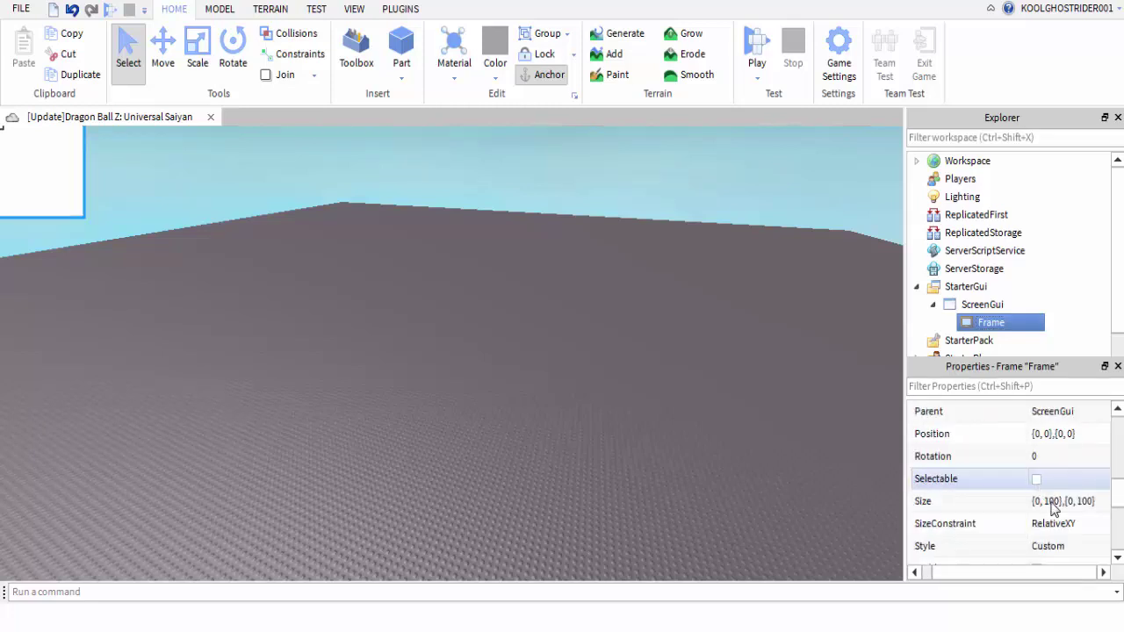
{"action": "left_click", "coordinate": [1053, 501]}
{"action": "key", "text": "BackSpace"}
{"action": "key", "text": "Left"}
{"action": "key", "text": "Left"}
{"action": "type", "text": ".4"}
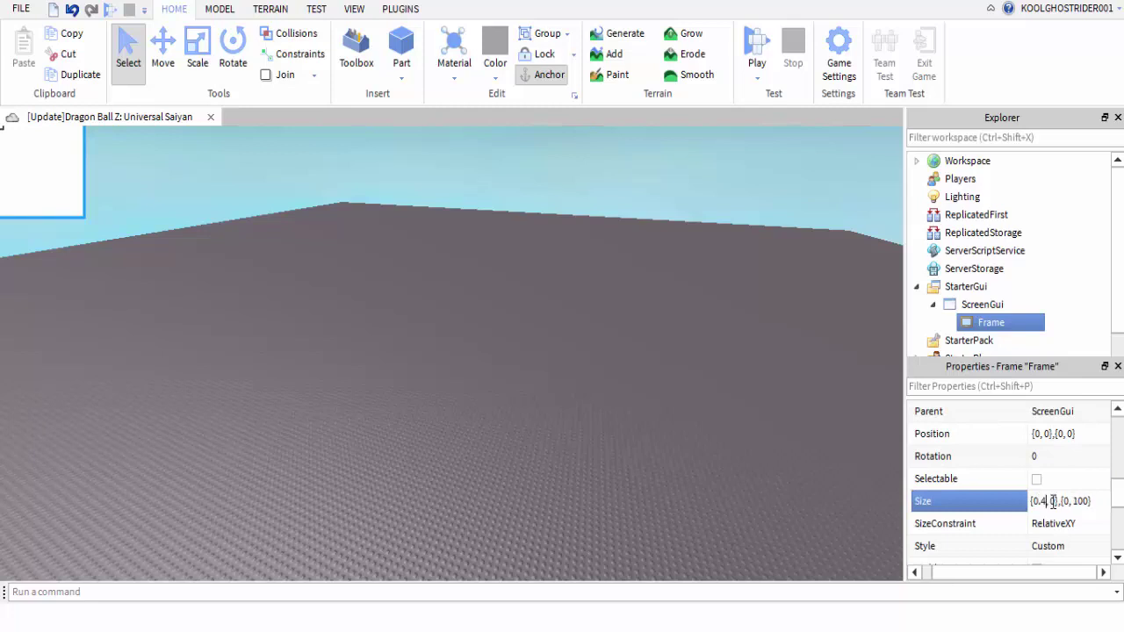
{"action": "key", "text": "Return"}
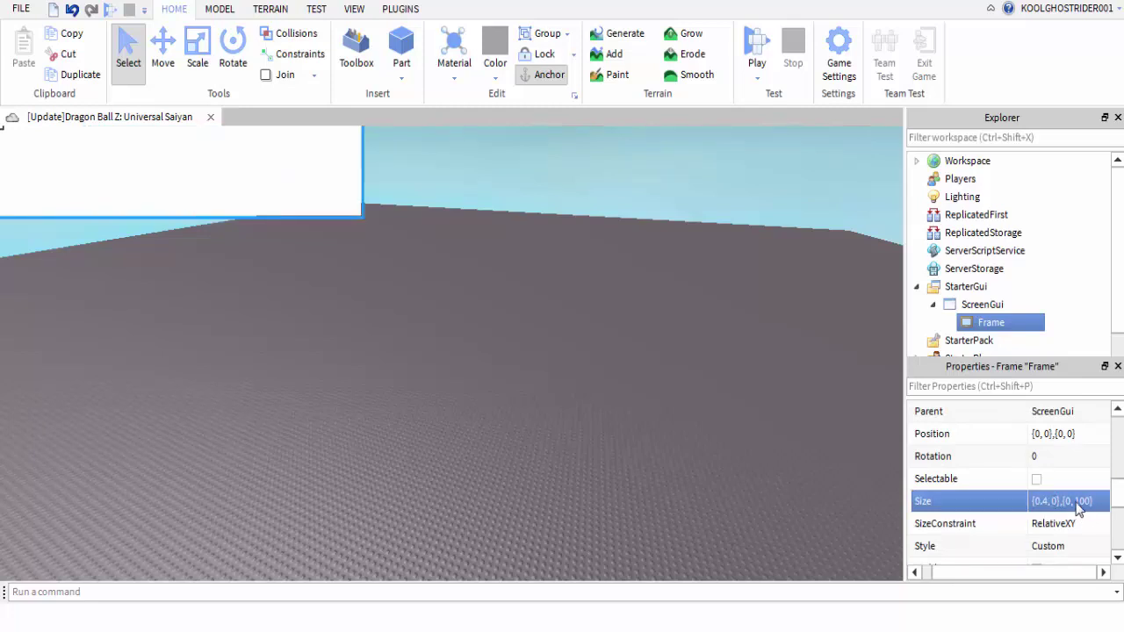
Set the vertical part of the Frame's Size to {1, 0}
{"action": "left_click", "coordinate": [1078, 509]}
{"action": "key", "text": "BackSpace"}
{"action": "key", "text": "BackSpace"}
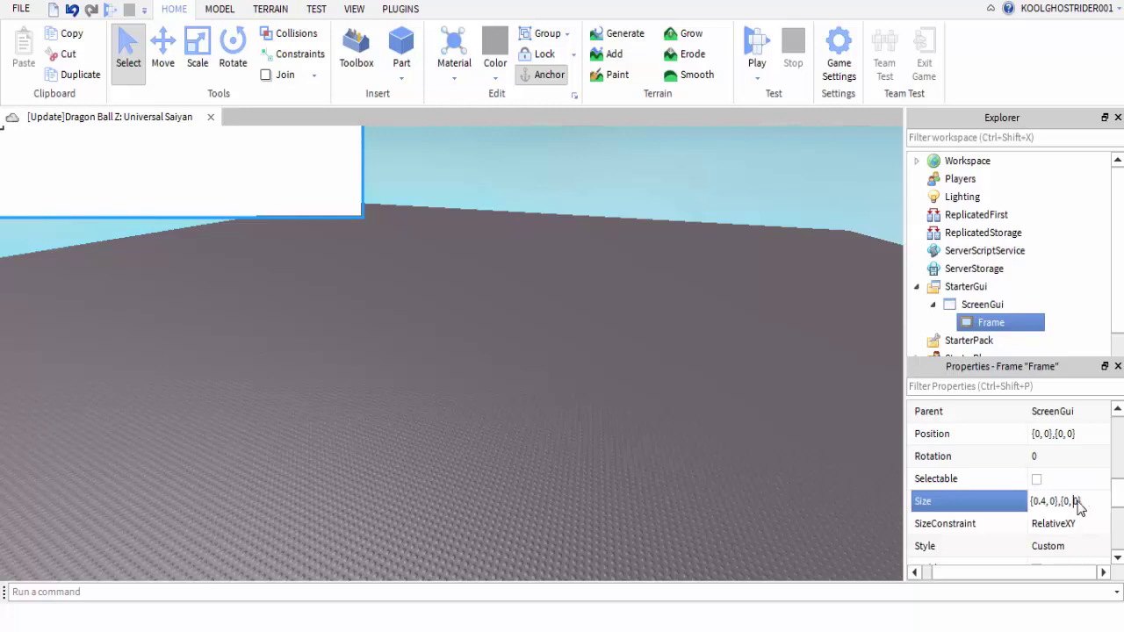
{"action": "type", "text": "1"}
{"action": "key", "text": "Return"}
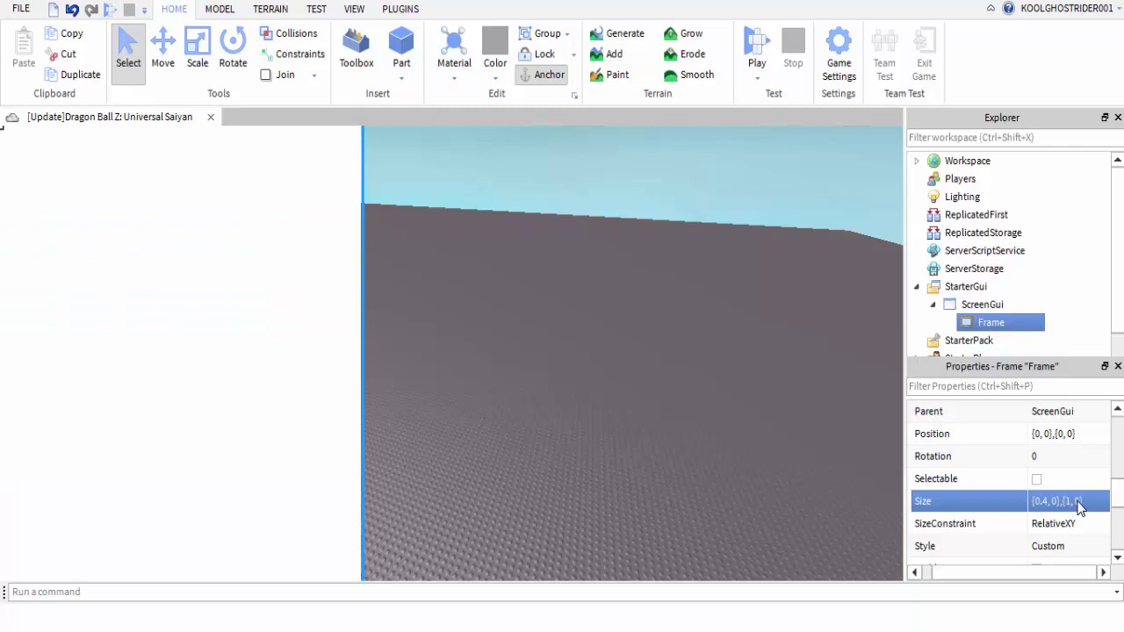
Set the Frame's vertical Position scale to 0.5, and reduce it to 0.2
{"action": "left_click", "coordinate": [1057, 434]}
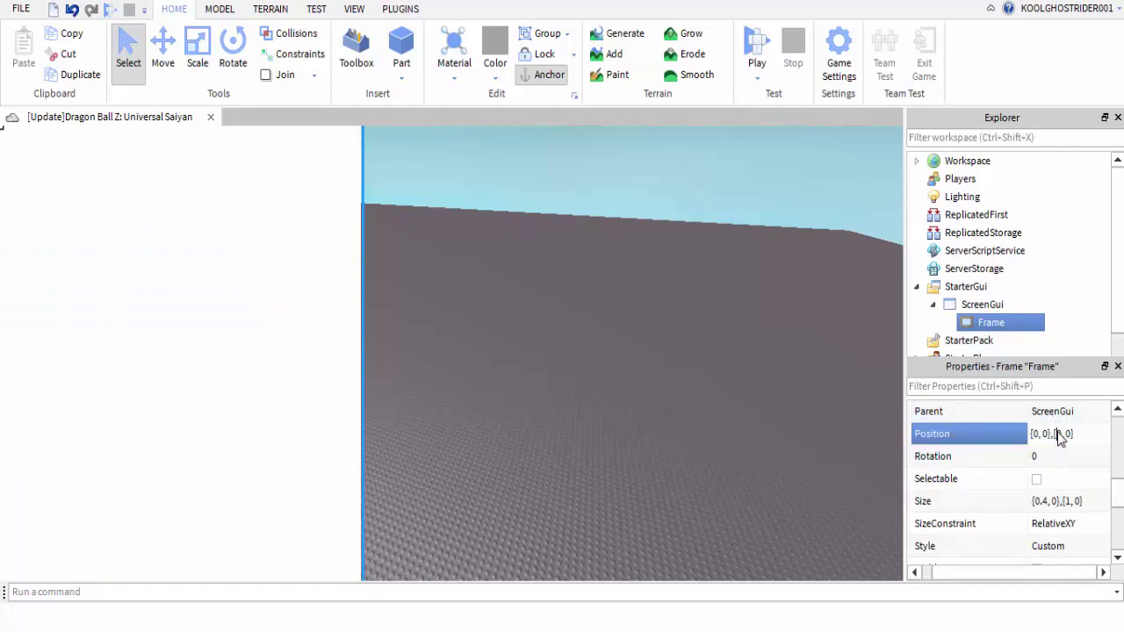
{"action": "type", "text": ".5"}
{"action": "key", "text": "Return"}
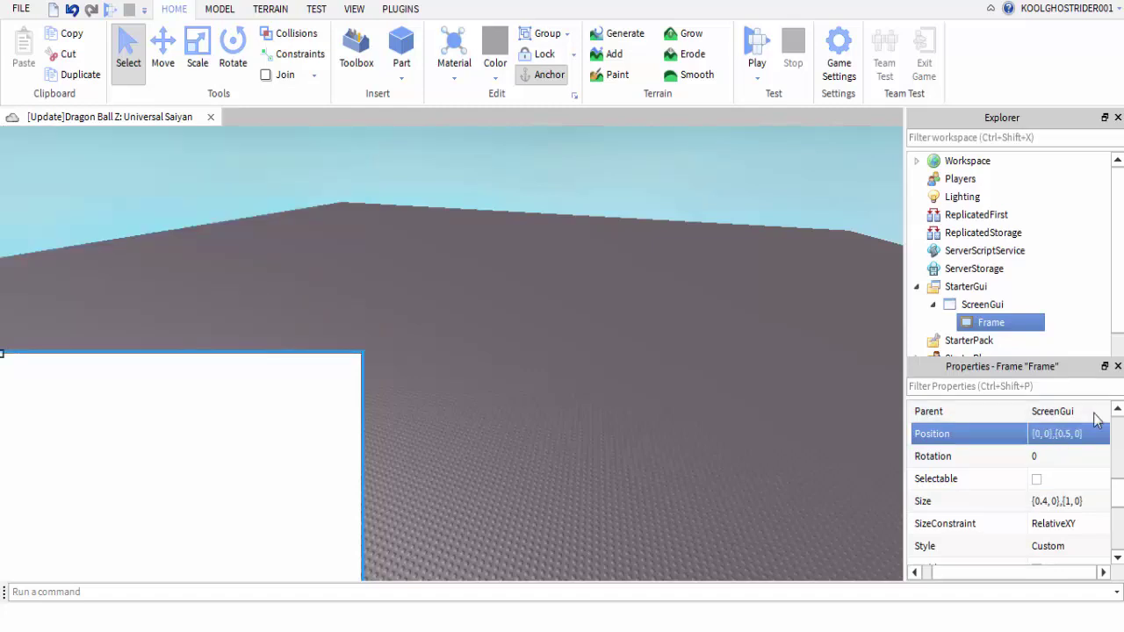
{"action": "left_click", "coordinate": [1064, 434]}
{"action": "left_click_drag", "start_coordinate": [1064, 434], "coordinate": [1069, 434]}
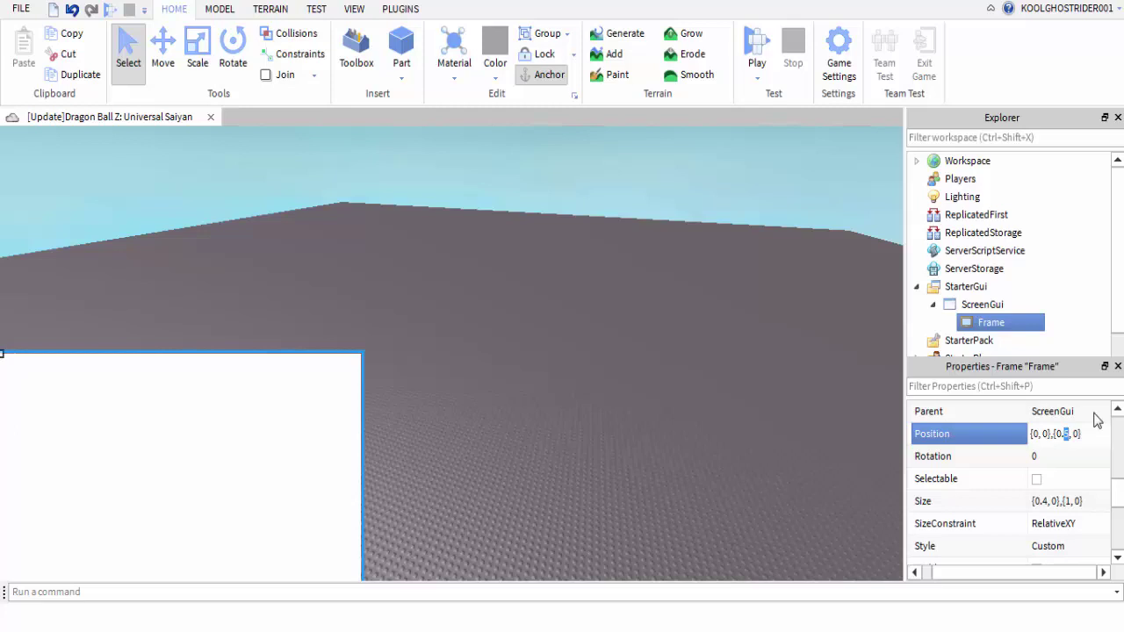
{"action": "type", "text": "2"}
{"action": "key", "text": "Return"}
Set the Frame's vertical Size scale to 0.5
{"action": "left_click", "coordinate": [1064, 501]}
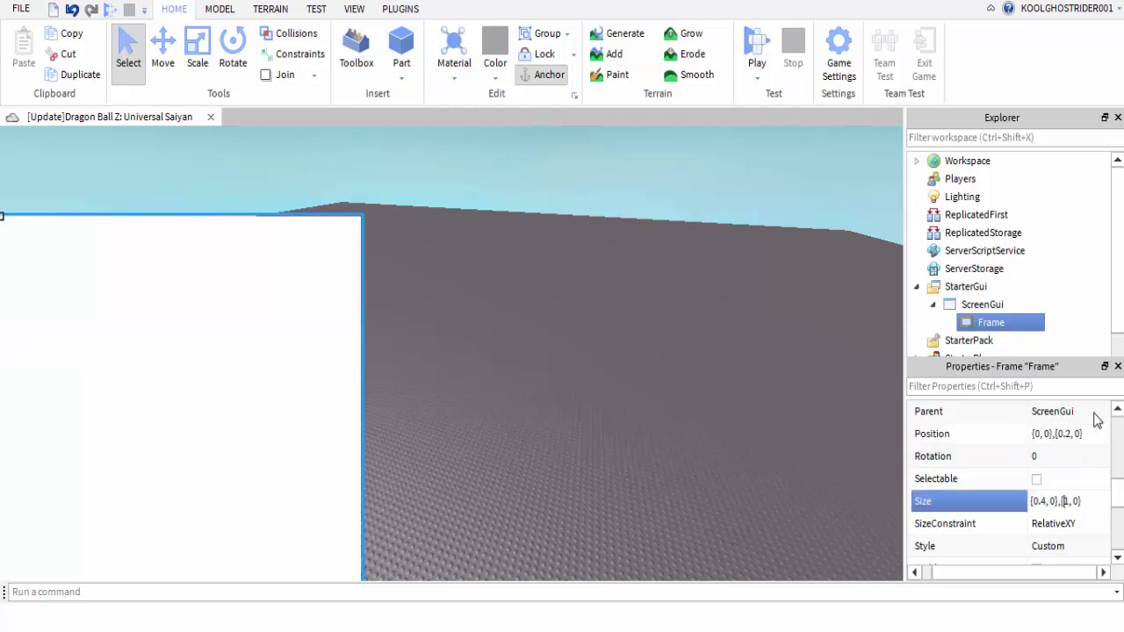
{"action": "key", "text": "Delete"}
{"action": "type", "text": "0.5"}
{"action": "key", "text": "Return"}
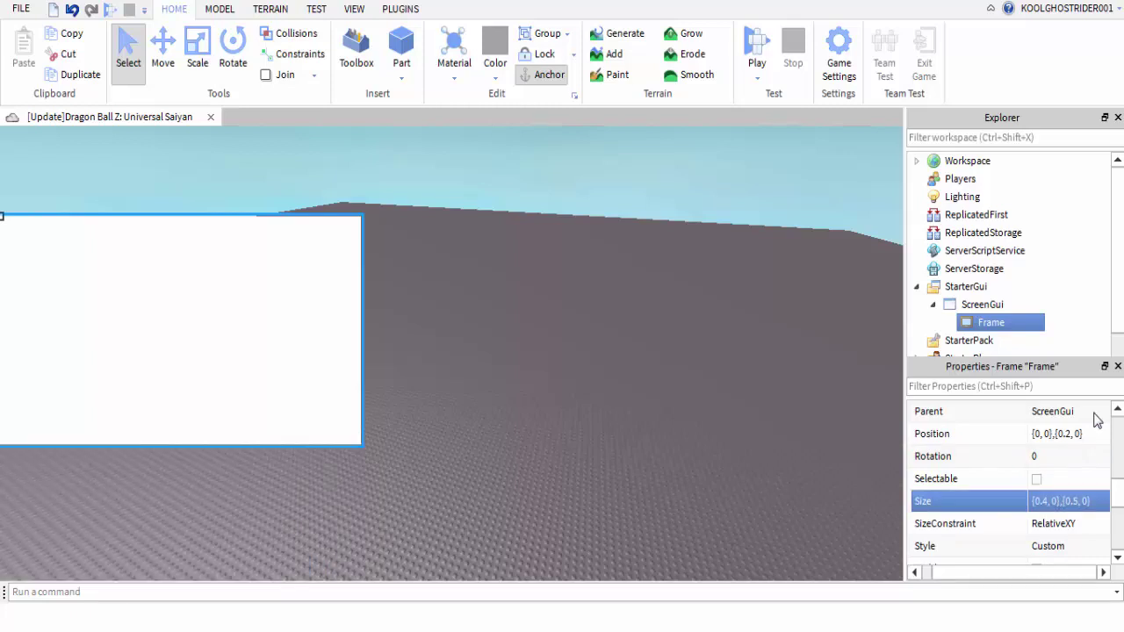
Increase the Frame's vertical Size scale to 0.9
{"action": "key", "text": "Left"}
{"action": "key", "text": "Left"}
{"action": "key", "text": "Left"}
{"action": "key", "text": "Left"}
{"action": "key", "text": "shift+Left"}
{"action": "type", "text": "9"}
{"action": "key", "text": "Return"}
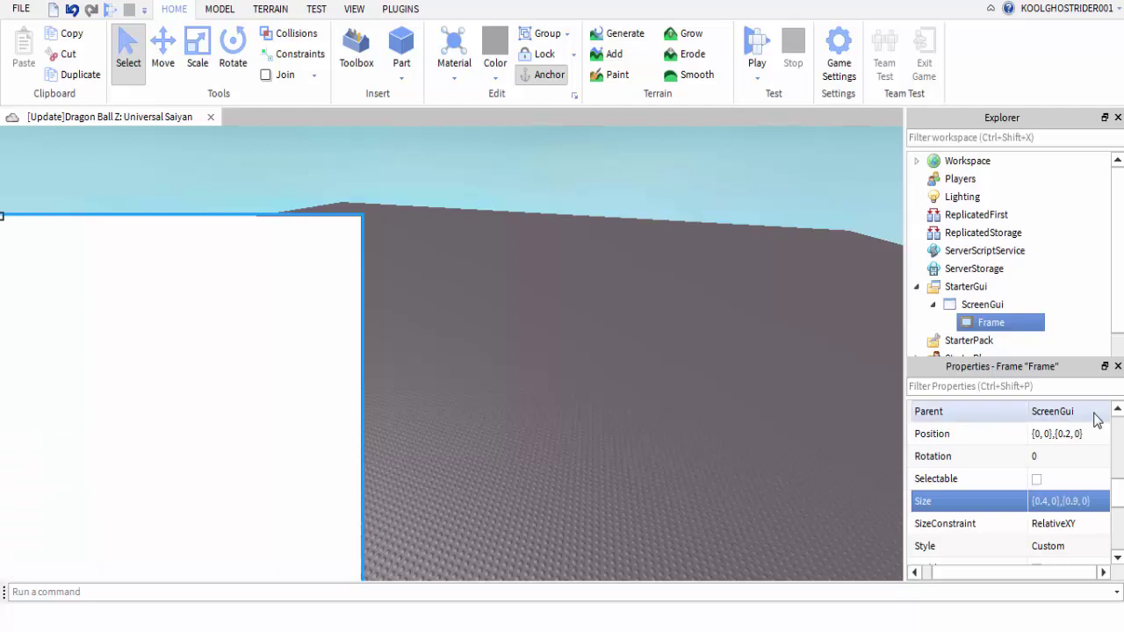
Set the Frame's Position to {0.35, 0},{0.15, 0}
{"action": "left_click", "coordinate": [1092, 430]}
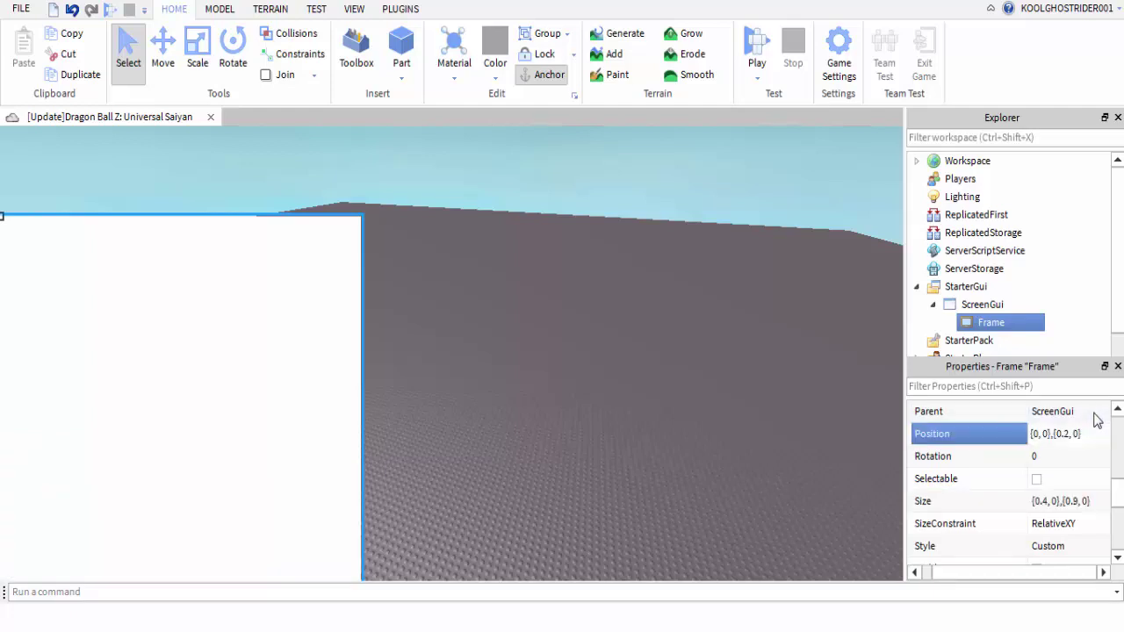
{"action": "type", "text": ".35"}
{"action": "key", "text": "Return"}
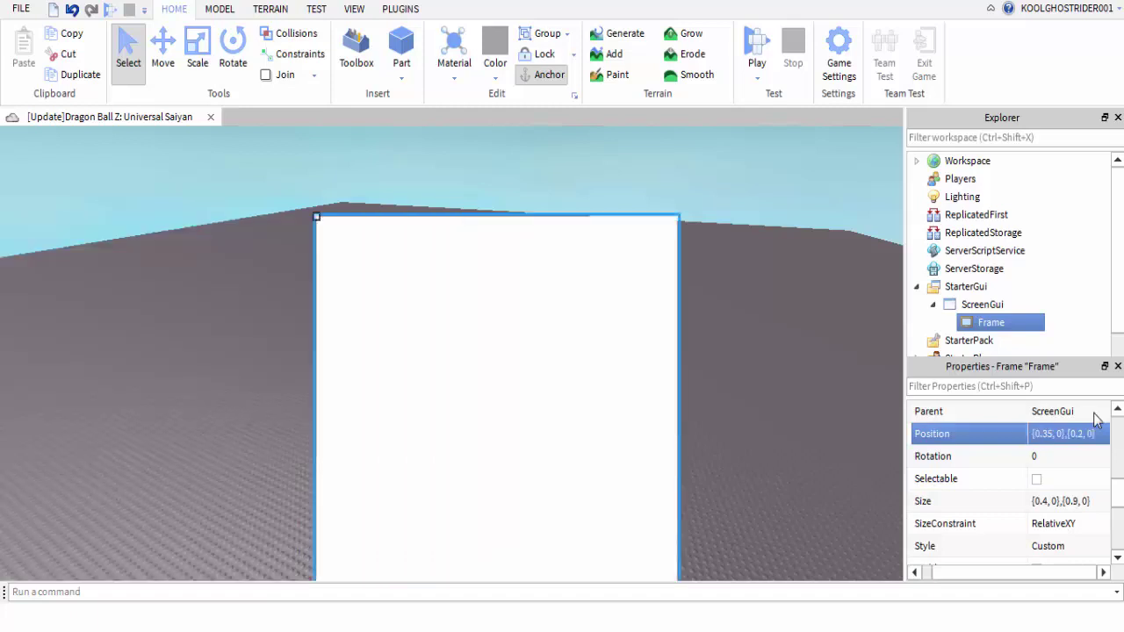
{"action": "left_click", "coordinate": [1094, 426]}
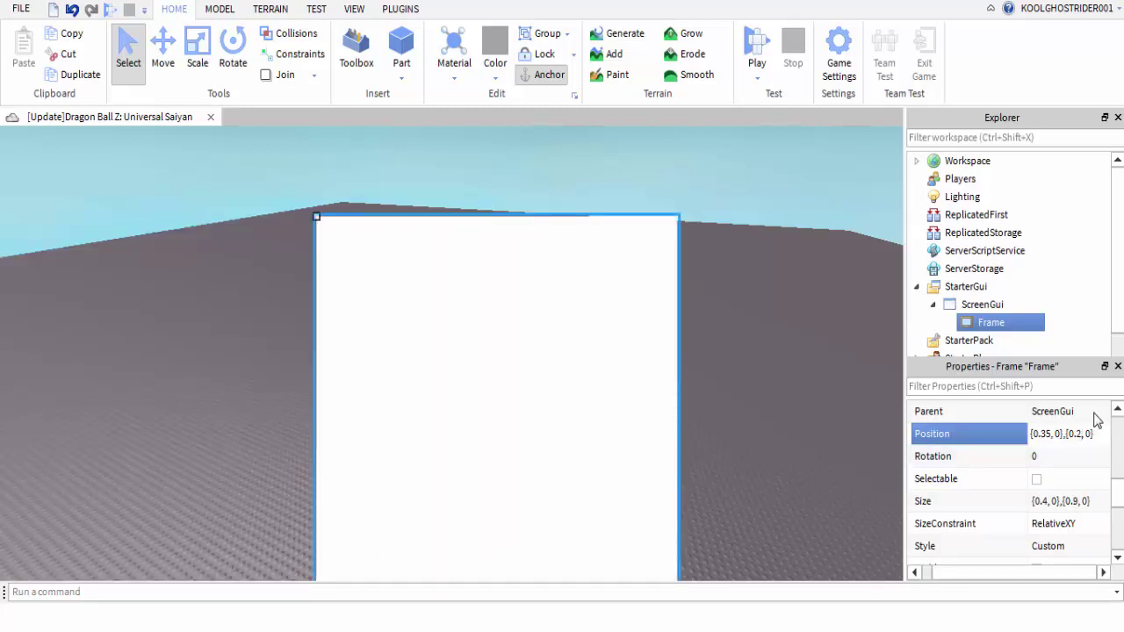
{"action": "key", "text": "BackSpace"}
{"action": "type", "text": "15"}
{"action": "key", "text": "Return"}
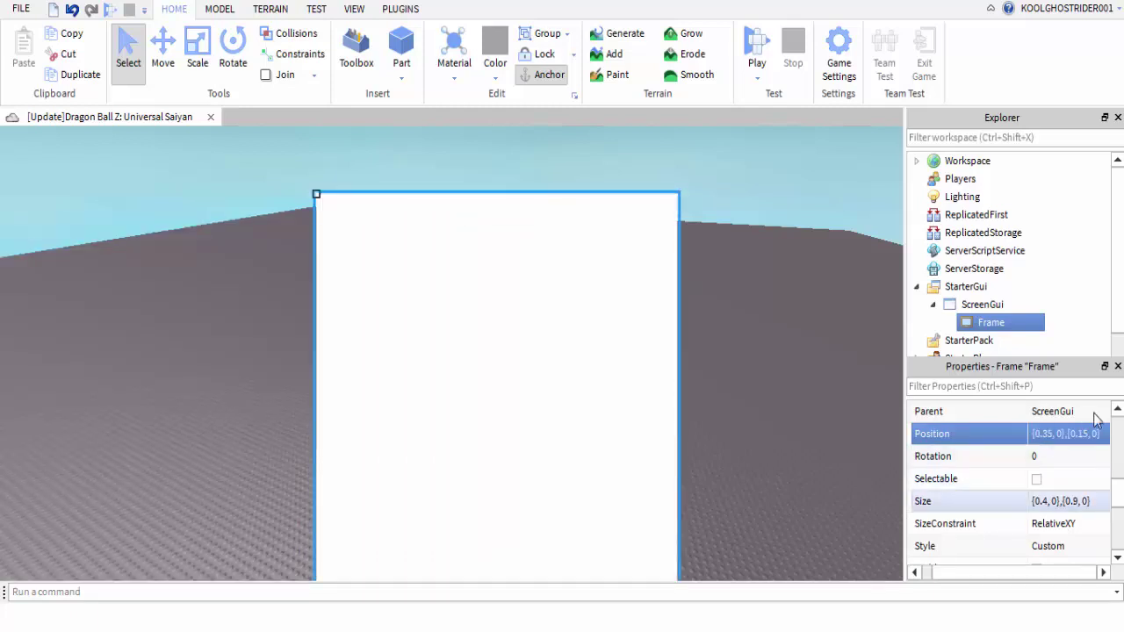
Set the Frame's vertical Size scale to 0.8
{"action": "double_click", "coordinate": [1073, 501]}
{"action": "type", "text": "8"}
{"action": "key", "text": "Return"}
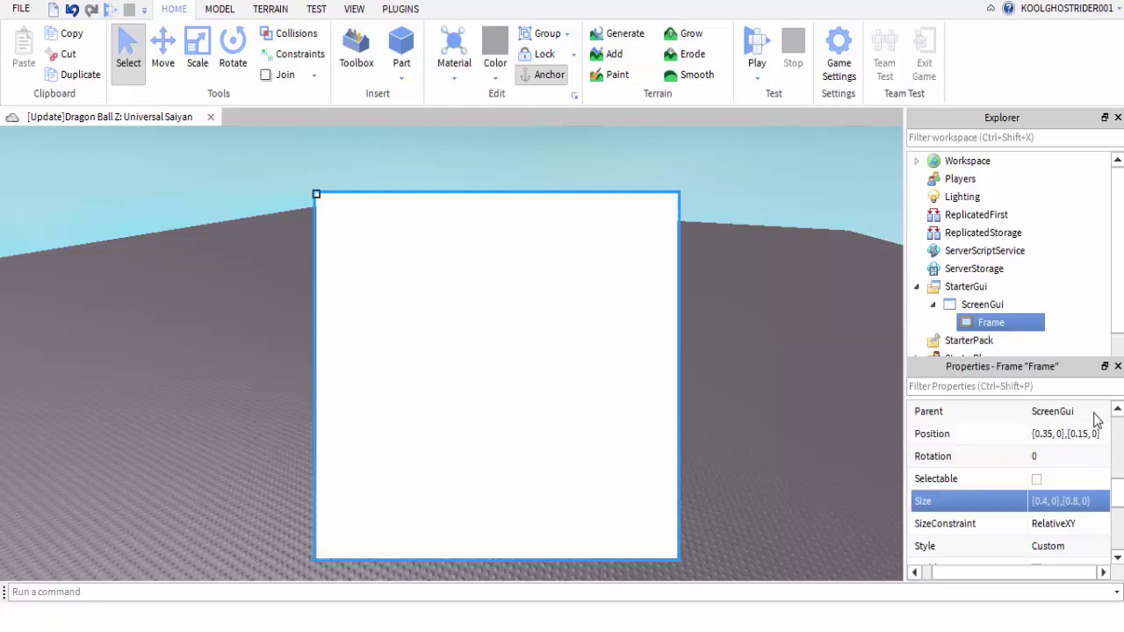
Insert a TextLabel inside the Frame
{"action": "left_click", "coordinate": [1075, 322]}
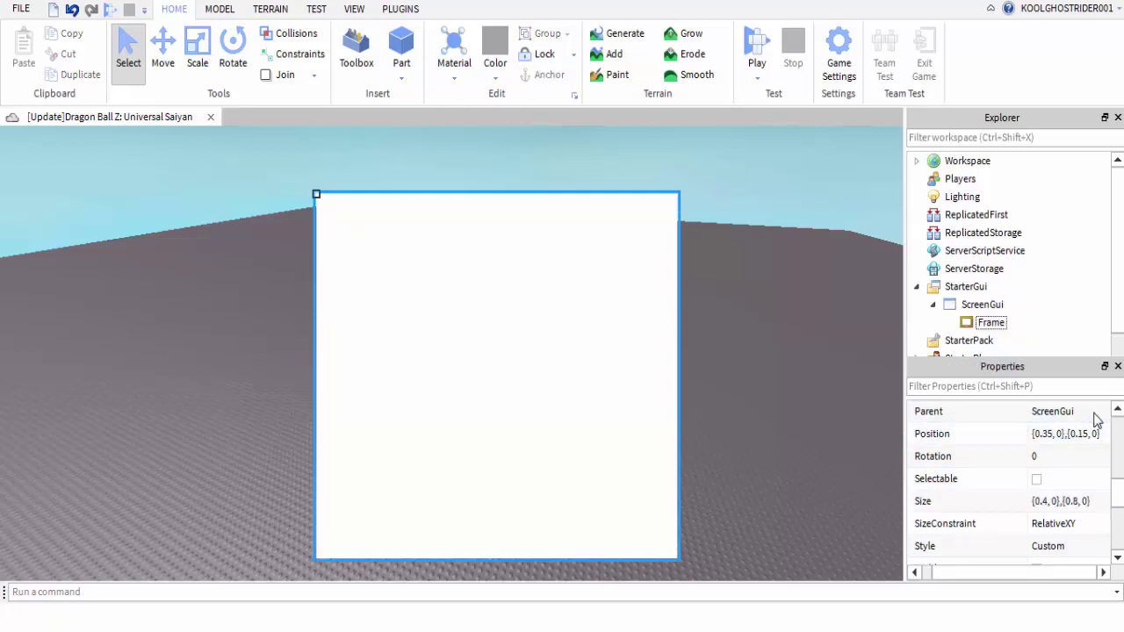
{"action": "key", "text": "Down"}
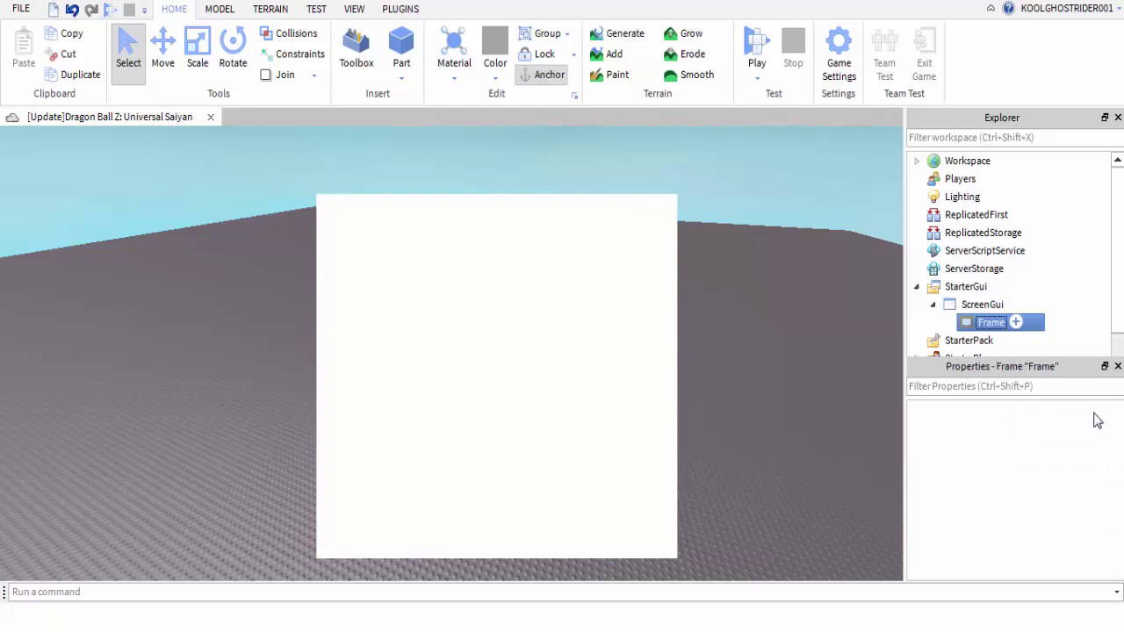
{"action": "right_click", "coordinate": [1096, 421]}
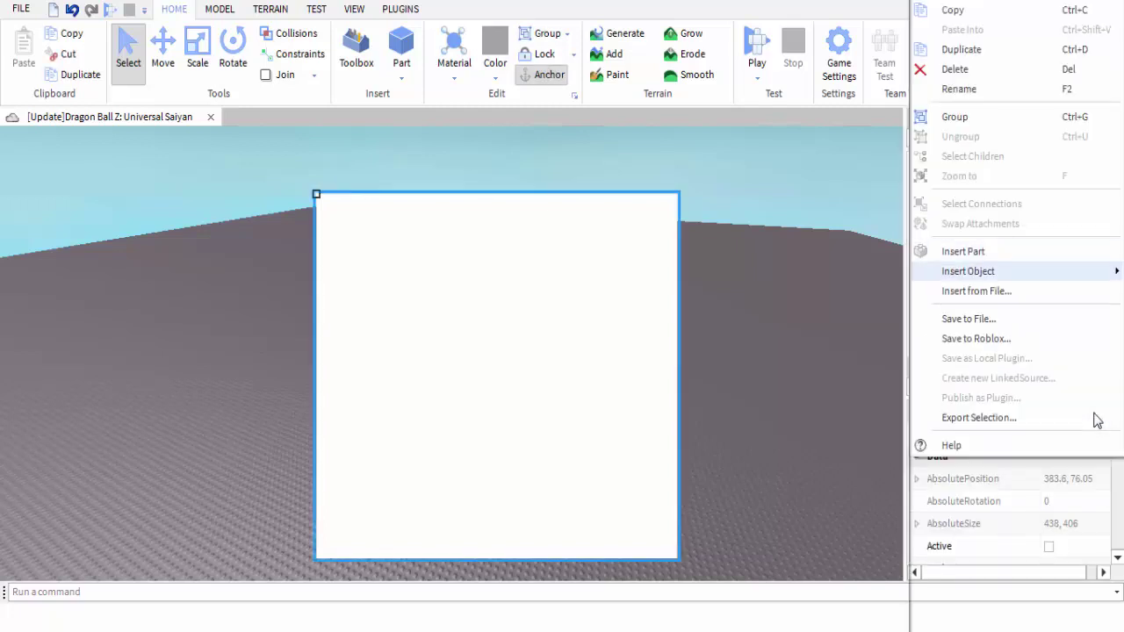
{"action": "mouse_move", "coordinate": [969, 272]}
{"action": "left_click", "coordinate": [814, 149]}
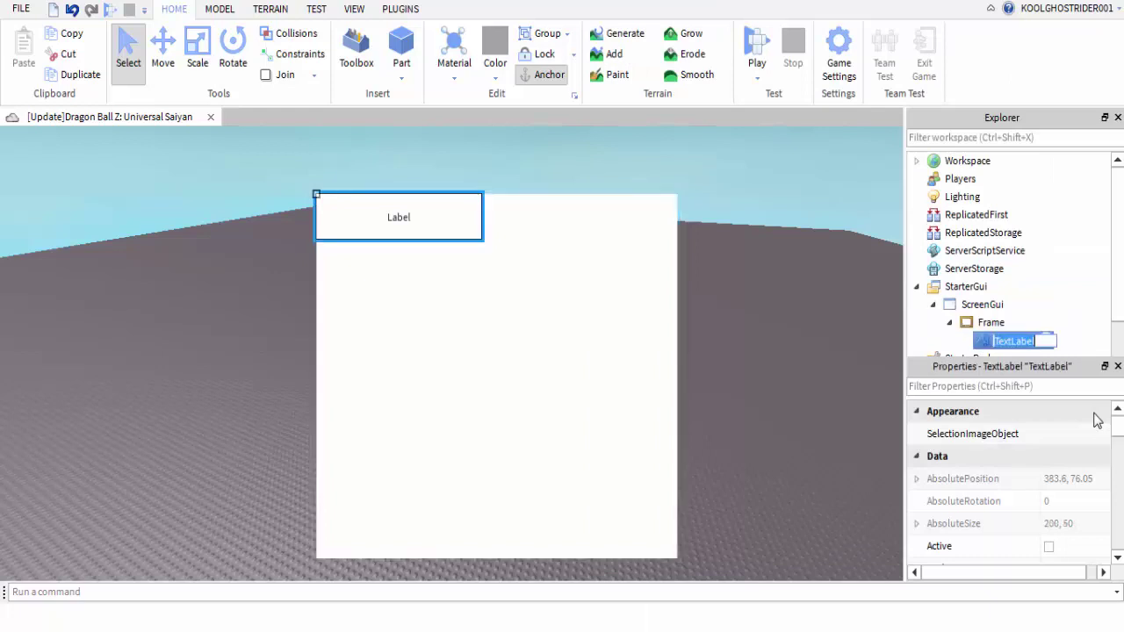
Set the TextLabel's BorderSizePixel to 0
{"action": "scroll", "coordinate": [1095, 422], "scroll_direction": "down", "scroll_amount": 3}
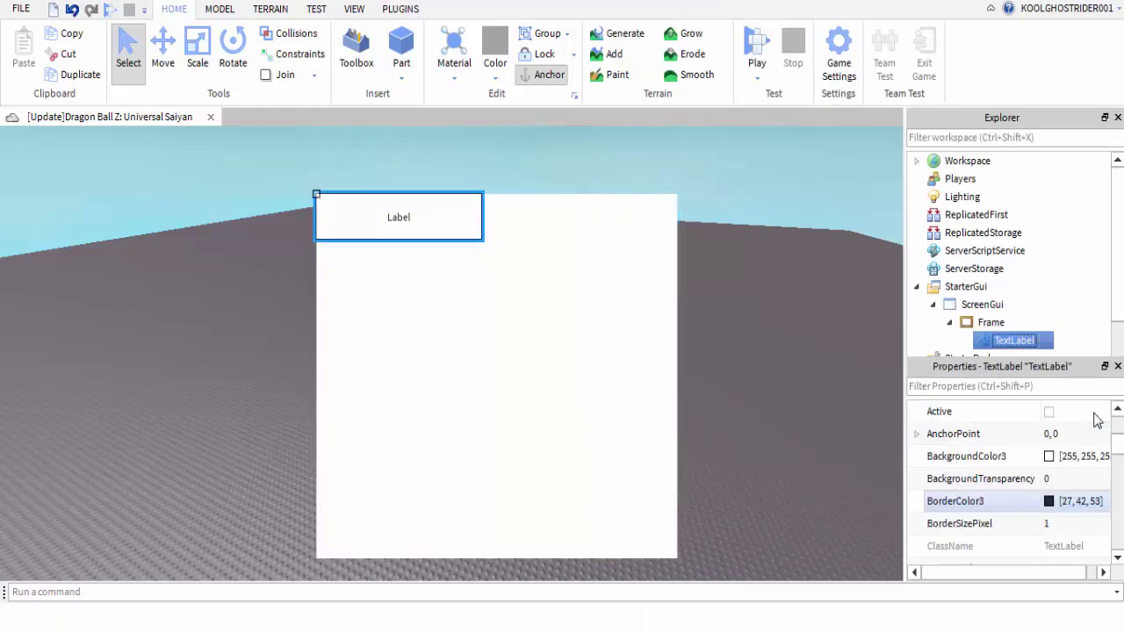
{"action": "left_click", "coordinate": [1067, 523]}
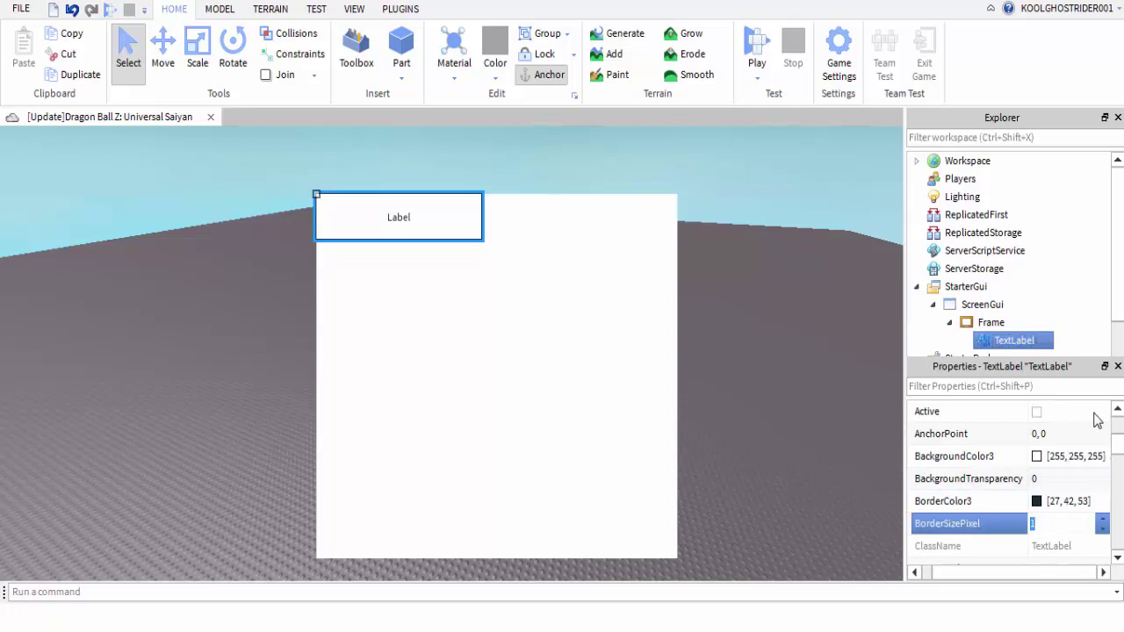
{"action": "type", "text": "0"}
{"action": "key", "text": "Return"}
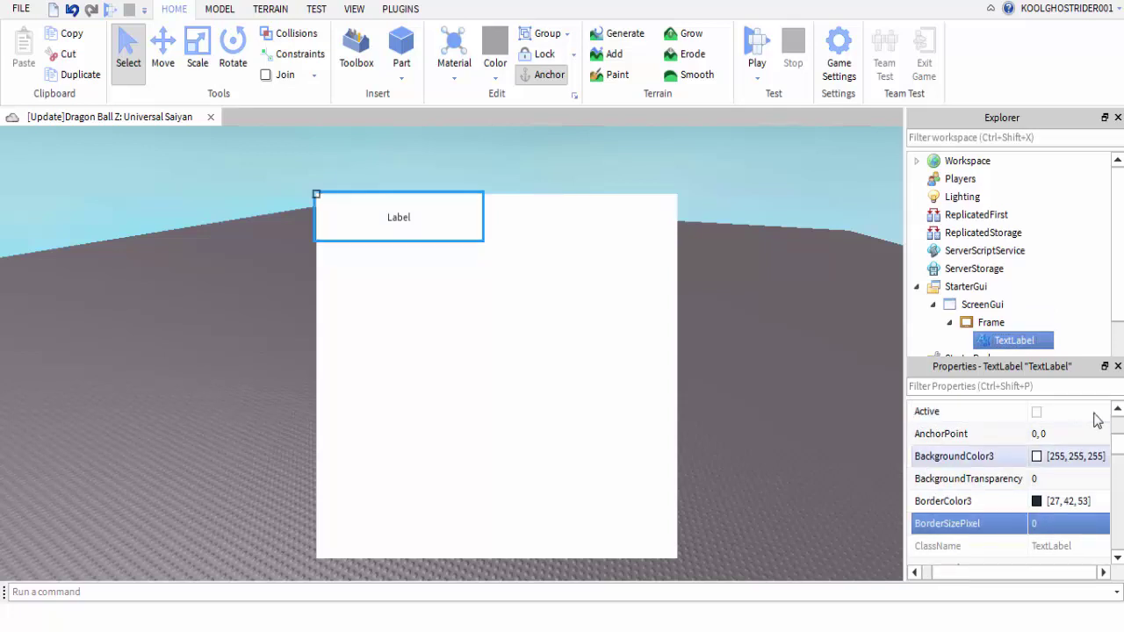
Change the TextLabel's BackgroundColor3 to a bright, slightly bluish green
{"action": "left_click", "coordinate": [1037, 457]}
{"action": "left_click", "coordinate": [457, 173]}
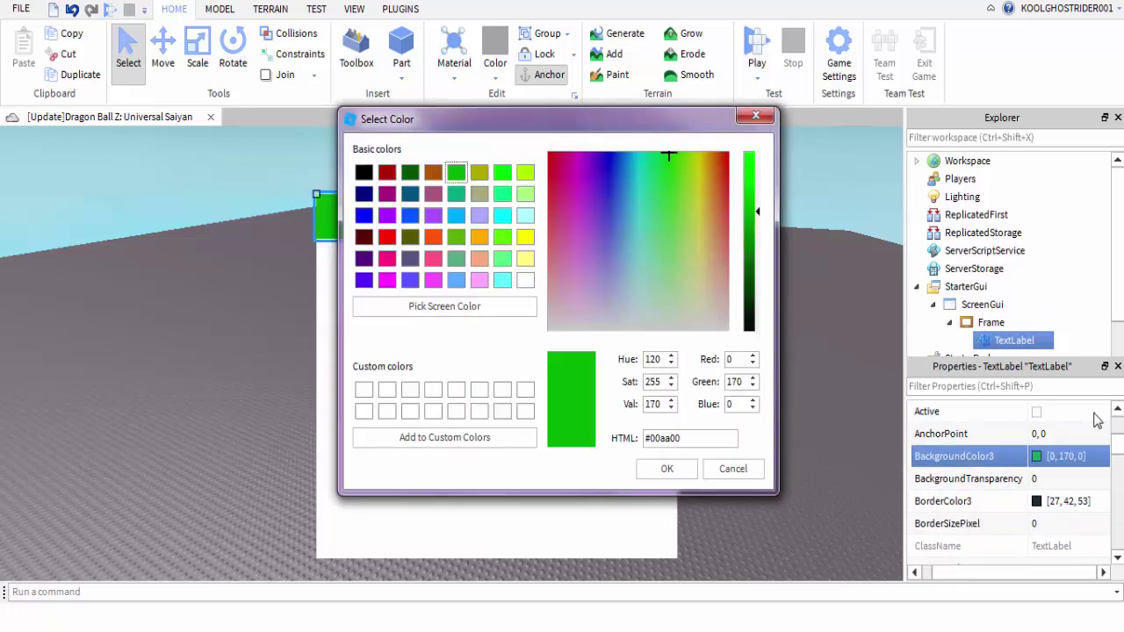
{"action": "mouse_move", "coordinate": [668, 156]}
{"action": "left_mouse_down"}
{"action": "mouse_move", "coordinate": [665, 183]}
{"action": "mouse_move", "coordinate": [654, 182]}
{"action": "left_mouse_up"}
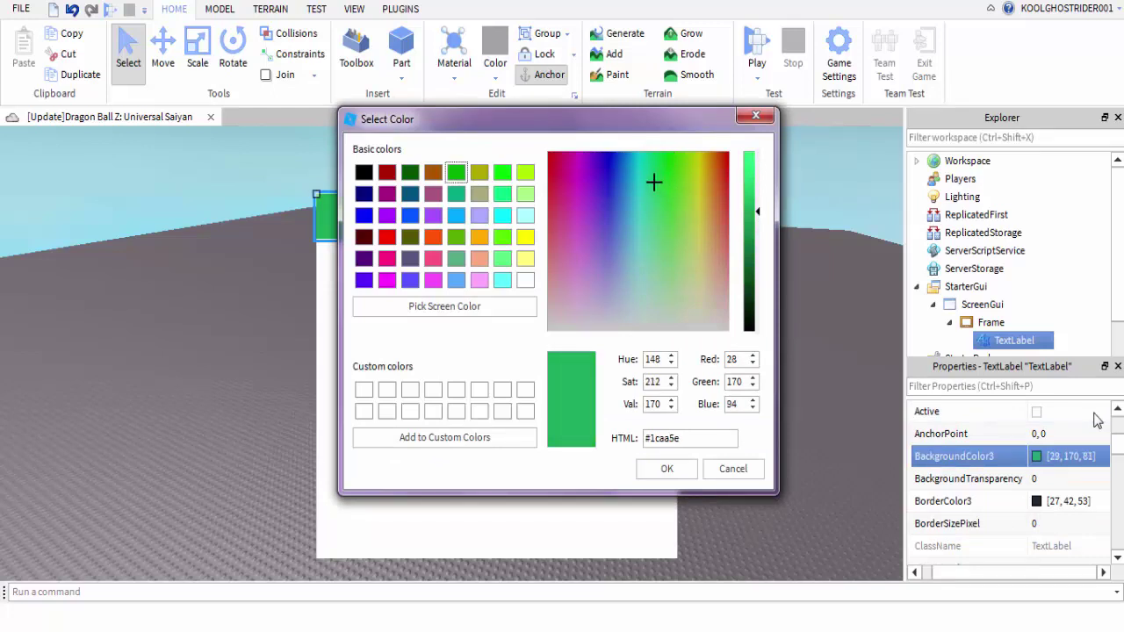
{"action": "left_click_drag", "start_coordinate": [754, 211], "coordinate": [754, 164]}
{"action": "key", "text": "Return"}
Make the TextLabel span the Frame's full width by setting the horizontal part of its Size to {1, 0}
{"action": "scroll", "coordinate": [1096, 421], "scroll_direction": "down", "scroll_amount": 5}
{"action": "scroll", "coordinate": [1096, 421], "scroll_direction": "up", "scroll_amount": 1}
{"action": "left_click", "coordinate": [1058, 500]}
{"action": "double_click", "coordinate": [1046, 501]}
{"action": "key", "text": "BackSpace"}
{"action": "key", "text": "BackSpace"}
{"action": "key", "text": "BackSpace"}
{"action": "key", "text": "BackSpace"}
{"action": "type", "text": "1,00},{0, 50}"}
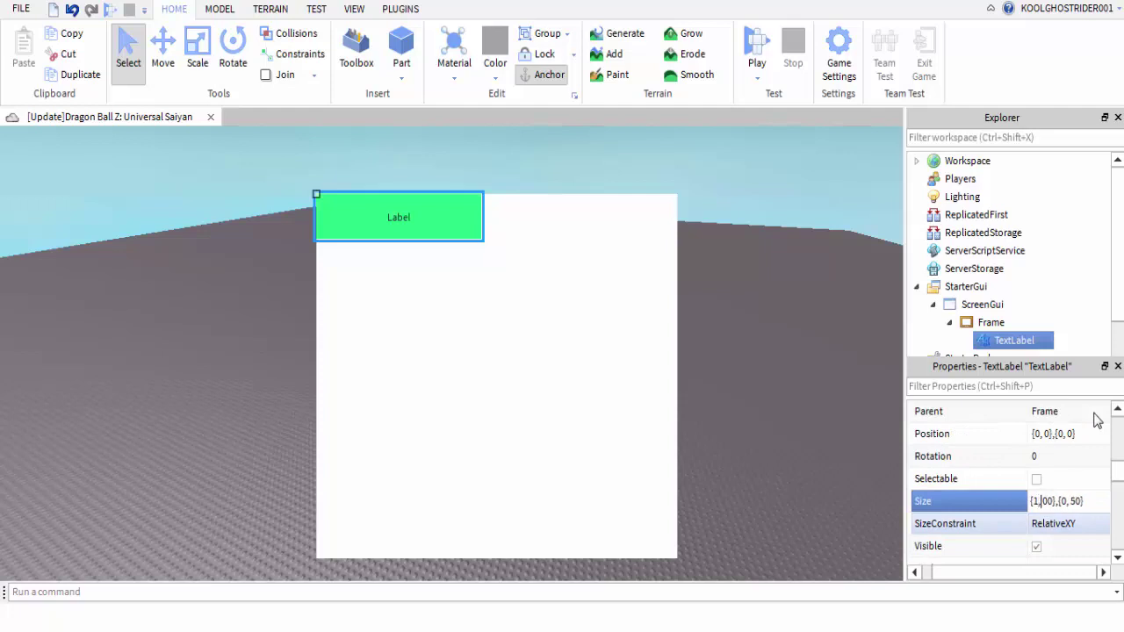
{"action": "key", "text": "Return"}
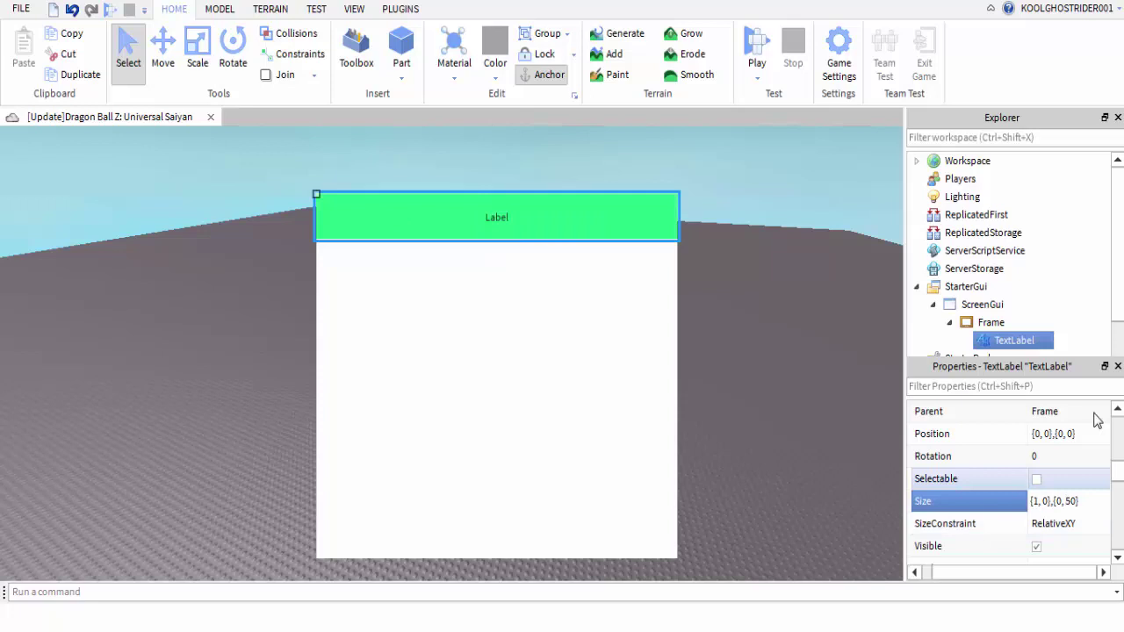
Set the TextLabel's height to 30 pixels, making its Size {1, 0},{0, 30}
{"action": "key", "text": "BackSpace"}
{"action": "type", "text": "3"}
{"action": "key", "text": "Return"}
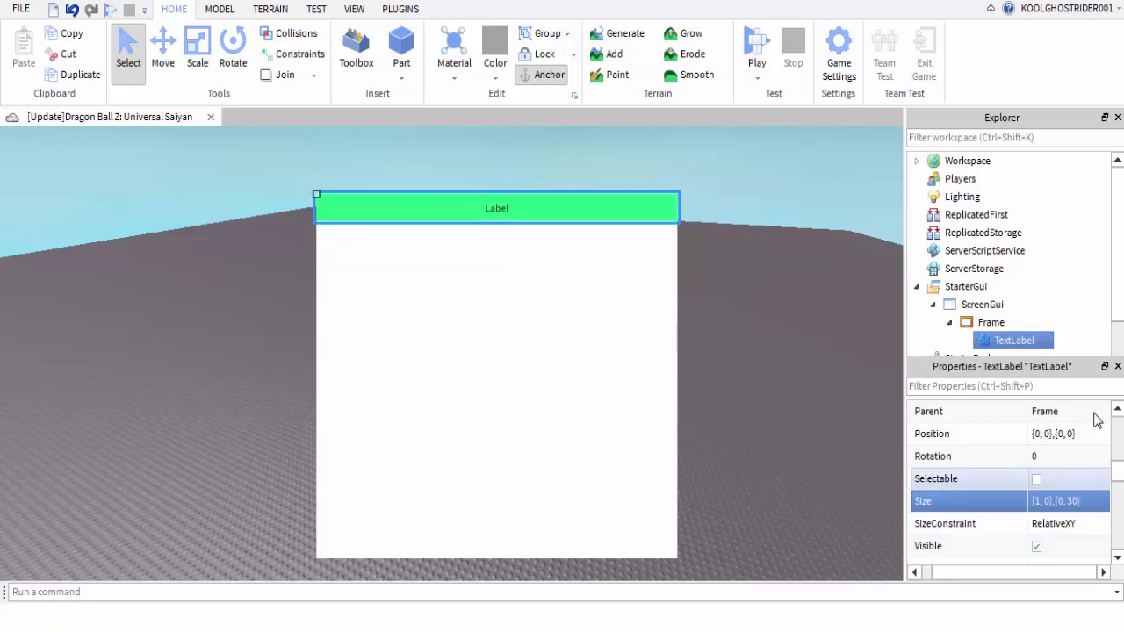
Scale the TextLabel's text to fit the header bar and change its Text to Stats
{"action": "scroll", "coordinate": [1095, 421], "scroll_direction": "down", "scroll_amount": 15}
{"action": "scroll", "coordinate": [1096, 421], "scroll_direction": "up", "scroll_amount": 5}
{"action": "scroll", "coordinate": [1096, 421], "scroll_direction": "down", "scroll_amount": 3}
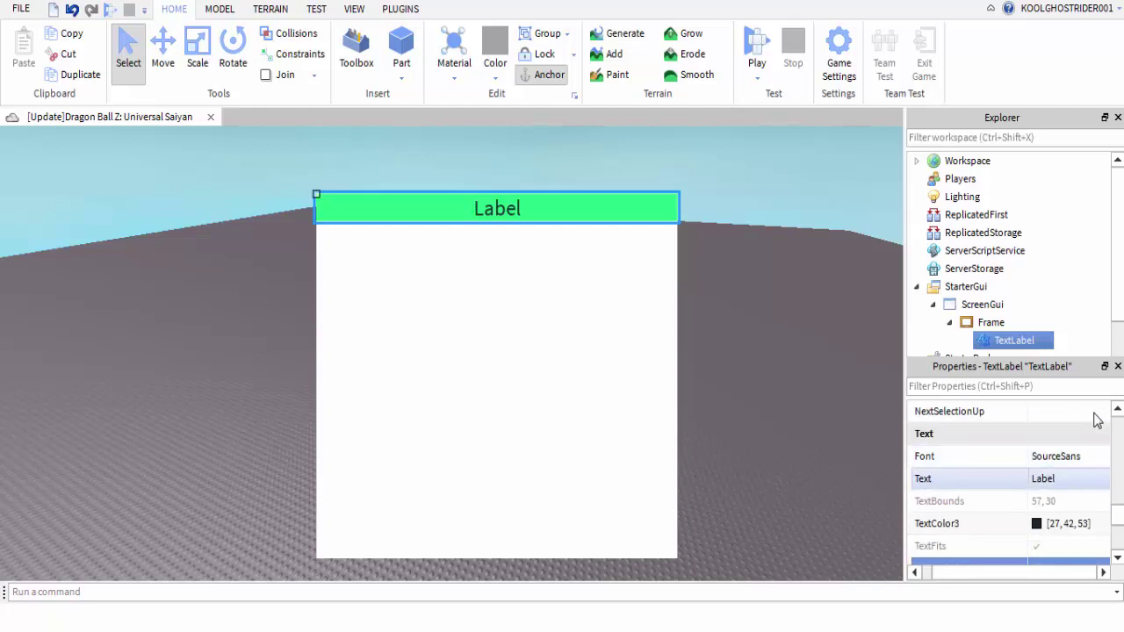
{"action": "left_click", "coordinate": [1069, 479]}
{"action": "type", "text": "Stats"}
{"action": "key", "text": "Return"}
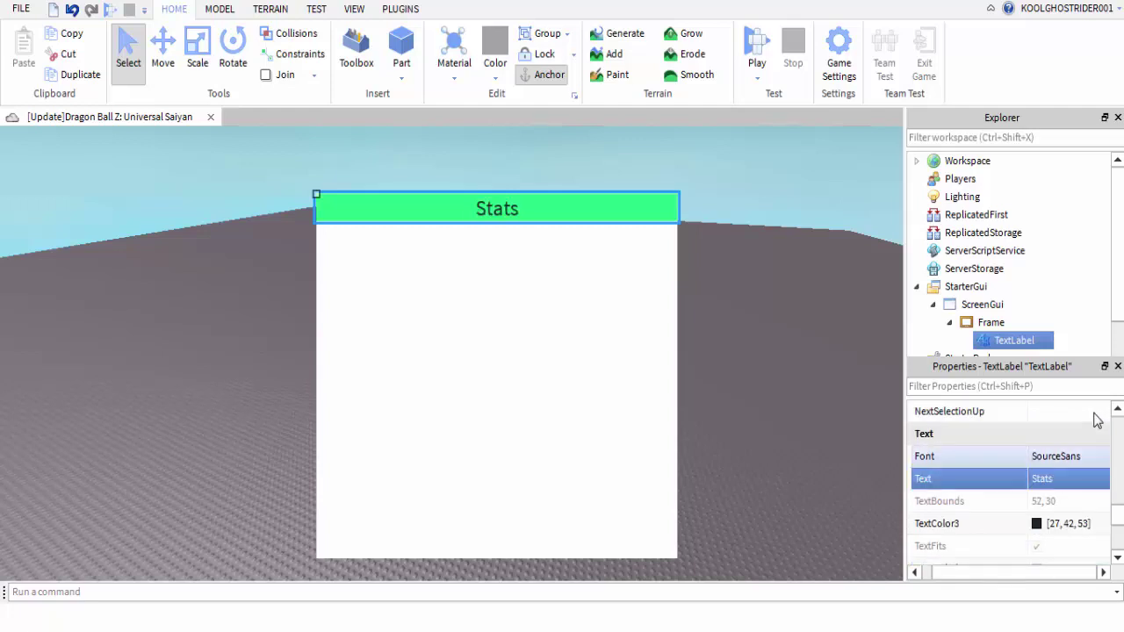
{"action": "left_click", "coordinate": [1078, 308]}
{"action": "scroll", "coordinate": [1078, 308], "scroll_direction": "down", "scroll_amount": 1}
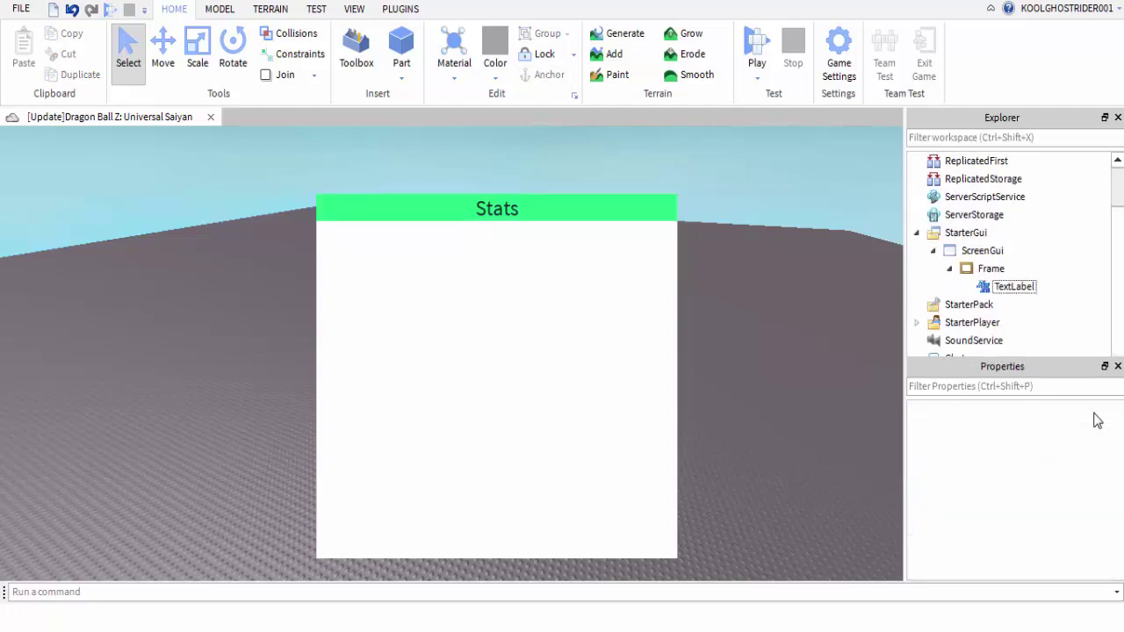
{"action": "left_click", "coordinate": [949, 269]}
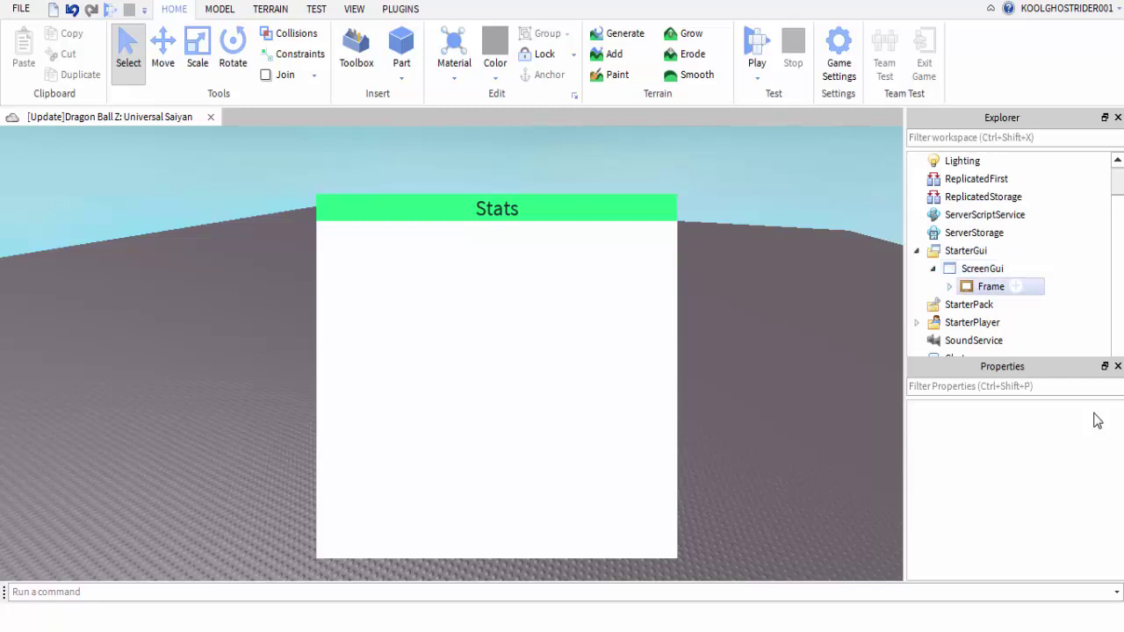
{"action": "left_click", "coordinate": [950, 287]}
{"action": "left_click", "coordinate": [949, 286]}
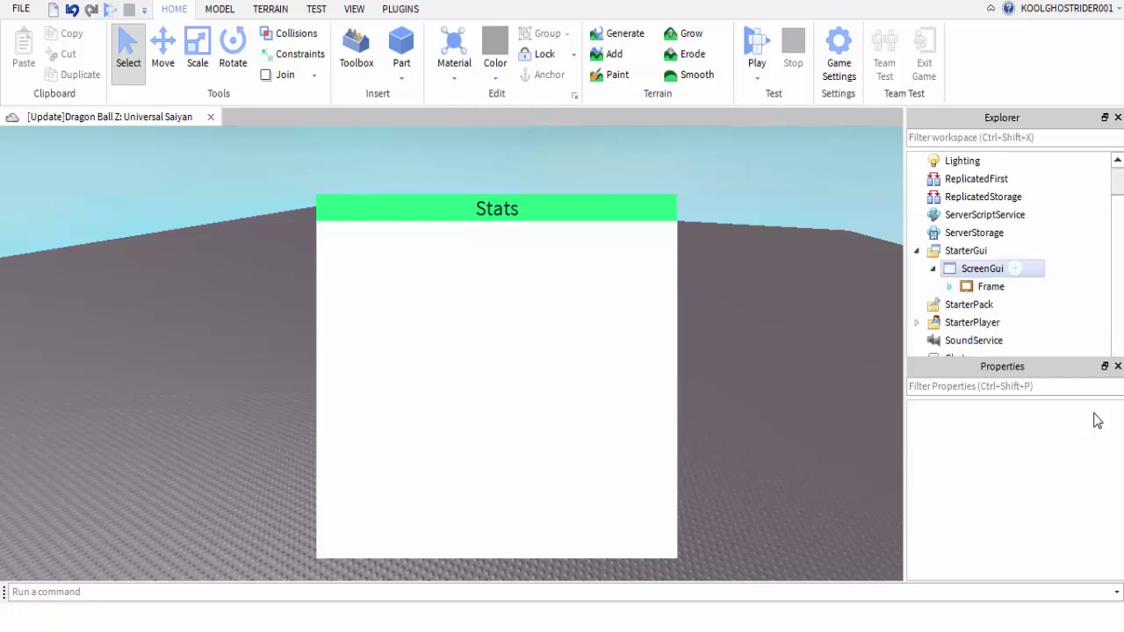
{"action": "left_click", "coordinate": [949, 286]}
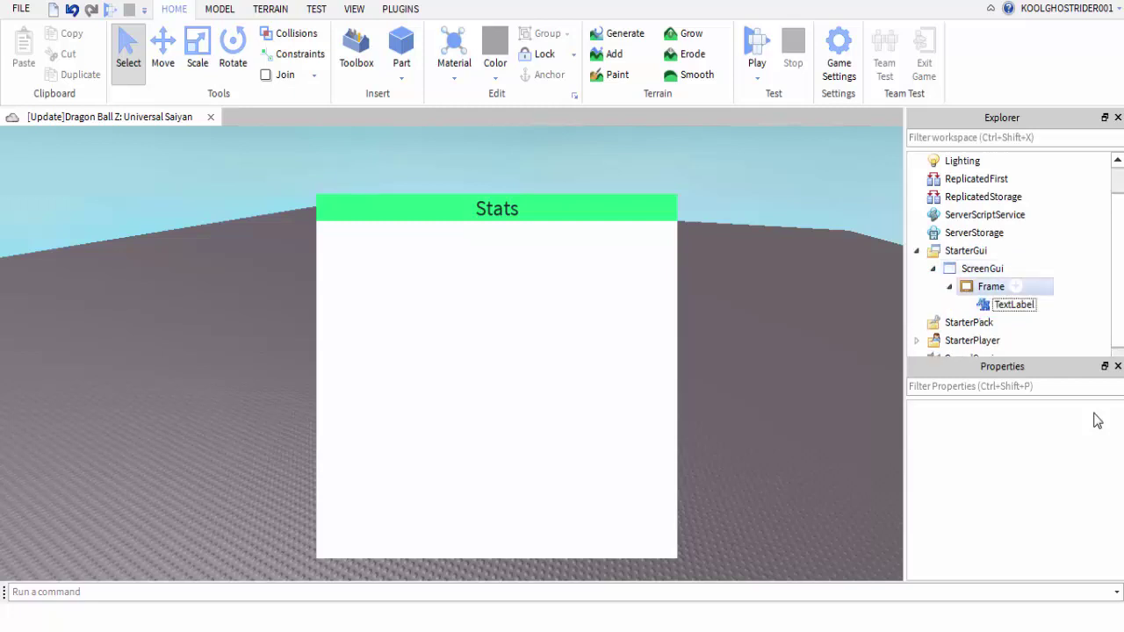
Insert a ScrollingFrame into the Frame and rename it Holder
{"action": "left_click", "coordinate": [991, 286]}
{"action": "right_click", "coordinate": [991, 287]}
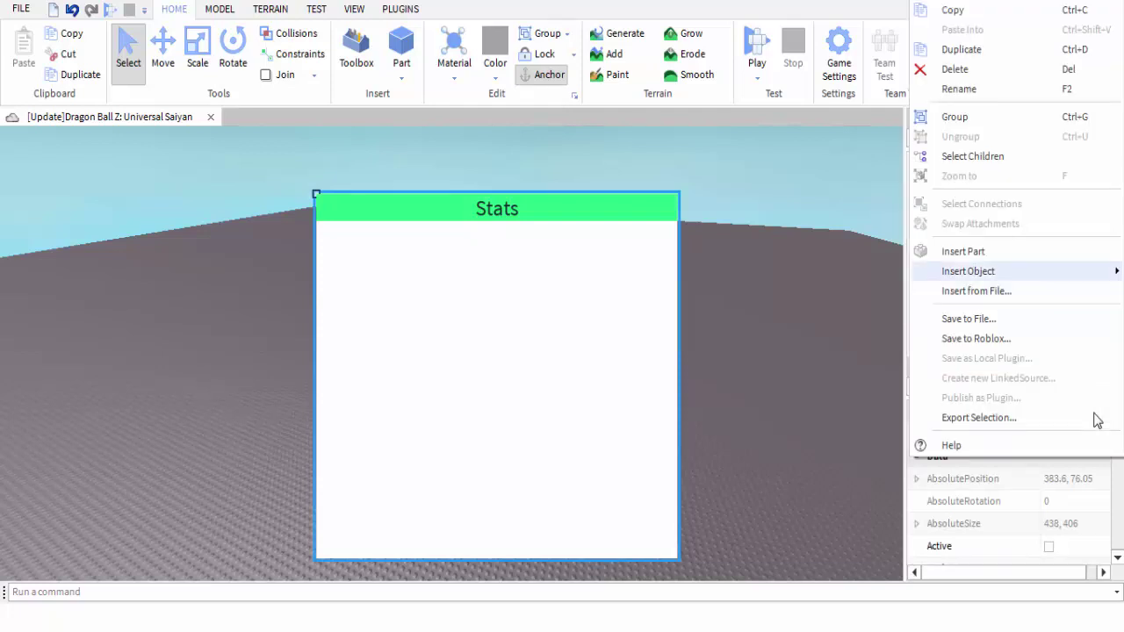
{"action": "mouse_move", "coordinate": [968, 271]}
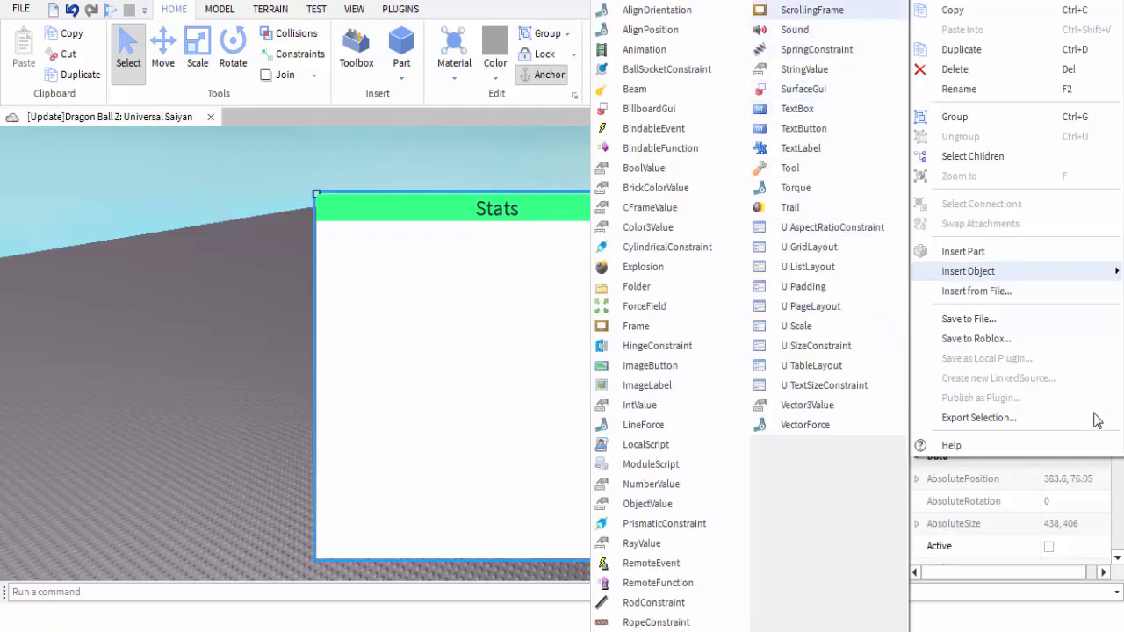
{"action": "left_click", "coordinate": [812, 9]}
{"action": "left_click", "coordinate": [1014, 322]}
{"action": "left_click", "coordinate": [1025, 304]}
{"action": "key", "text": "F2"}
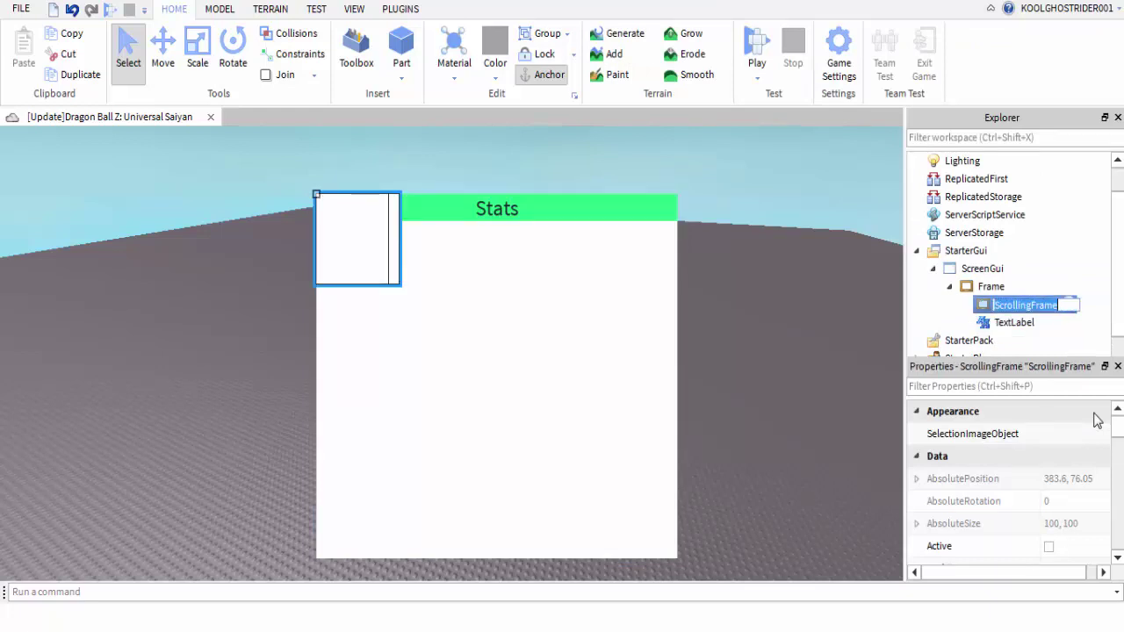
{"action": "type", "text": "Holder"}
{"action": "key", "text": "Return"}
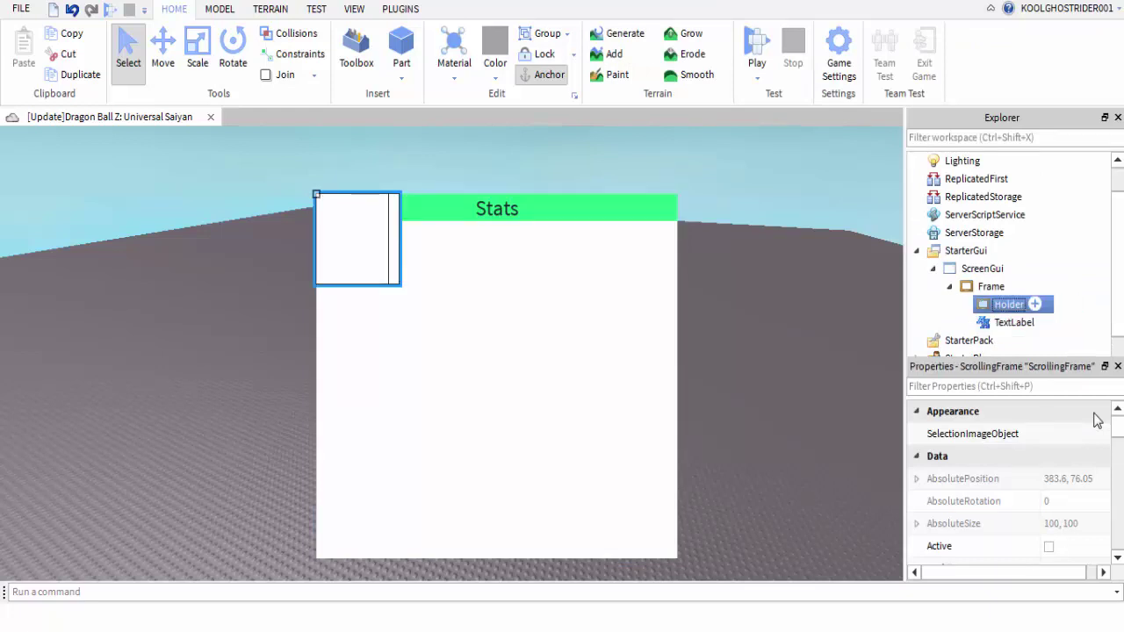
Remove the Holder's border by setting its BorderSizePixel to 0
{"action": "scroll", "coordinate": [1095, 420], "scroll_direction": "down", "scroll_amount": 2}
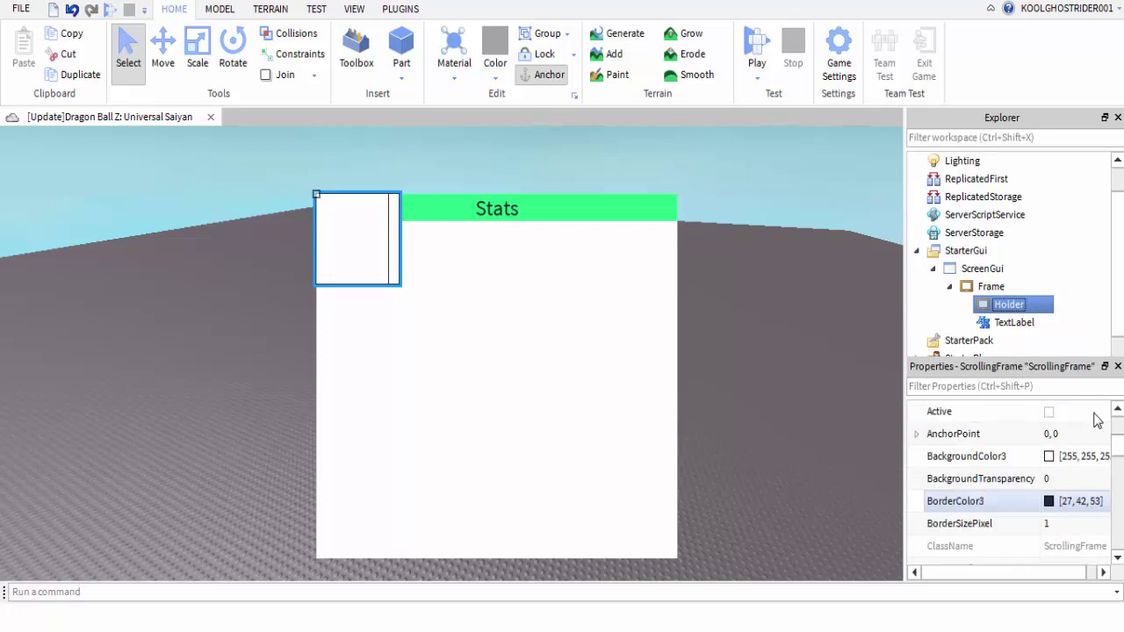
{"action": "left_click", "coordinate": [1060, 523]}
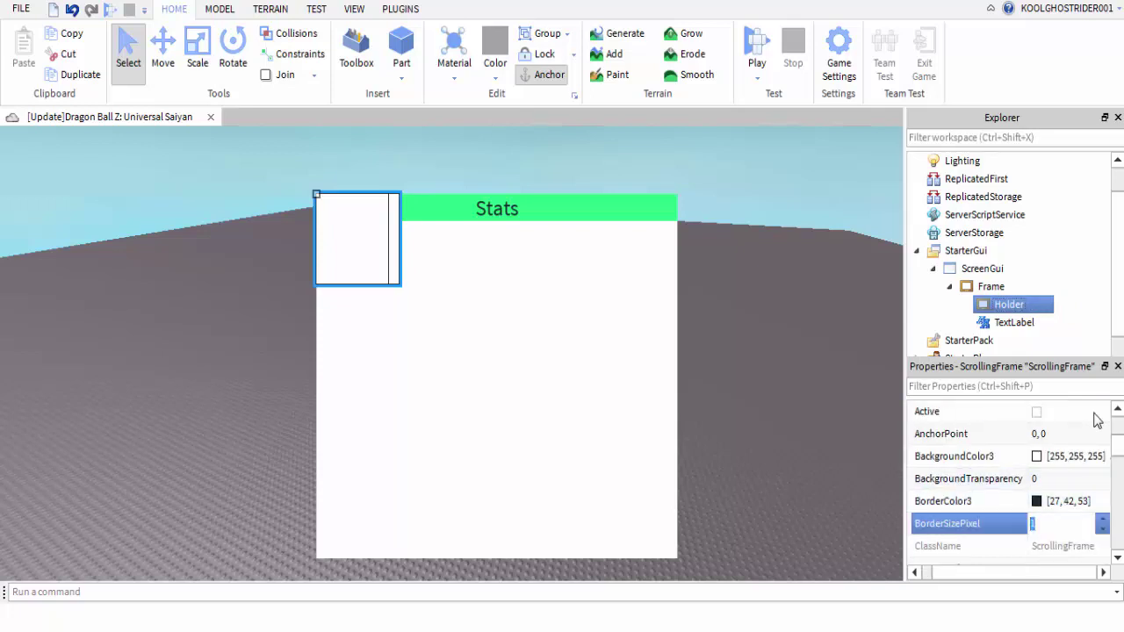
{"action": "type", "text": "0"}
{"action": "key", "text": "Return"}
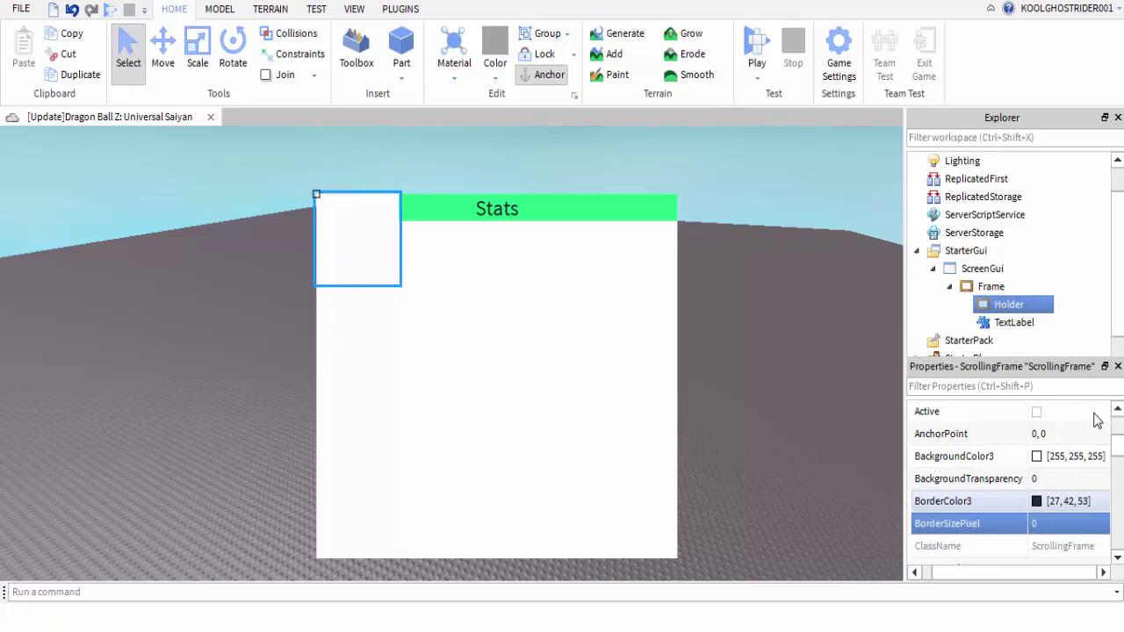
Set the Holder's BackgroundColor3 to black and its BackgroundTransparency to 1
{"action": "left_click", "coordinate": [1037, 457]}
{"action": "left_click", "coordinate": [364, 172]}
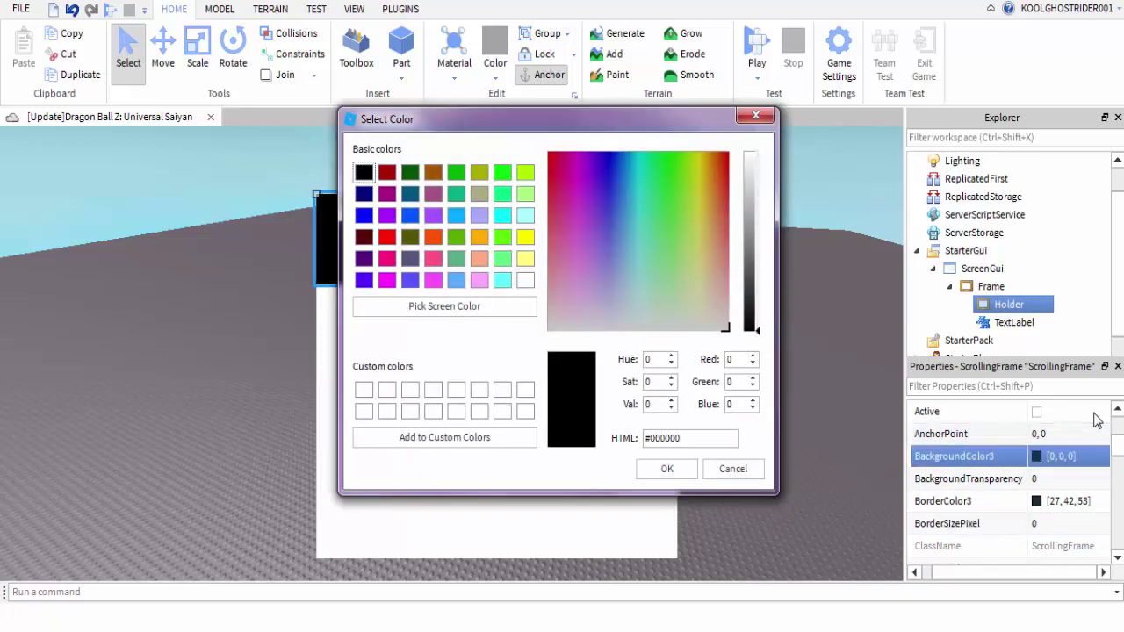
{"action": "left_click", "coordinate": [666, 469]}
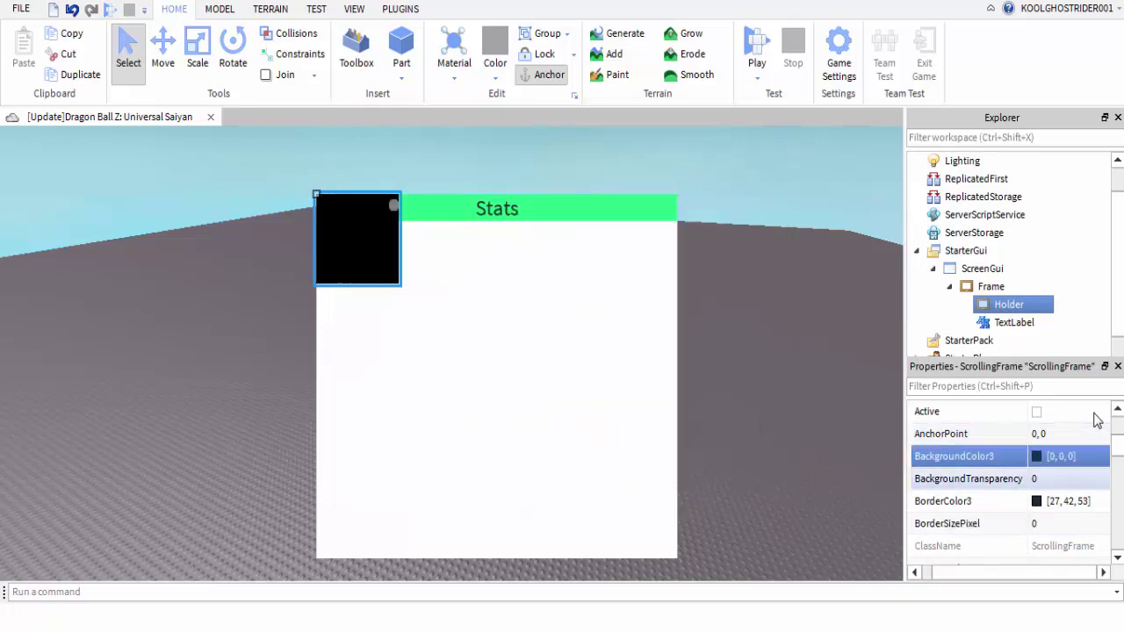
{"action": "left_click", "coordinate": [1060, 479]}
{"action": "type", "text": "1"}
{"action": "key", "text": "Return"}
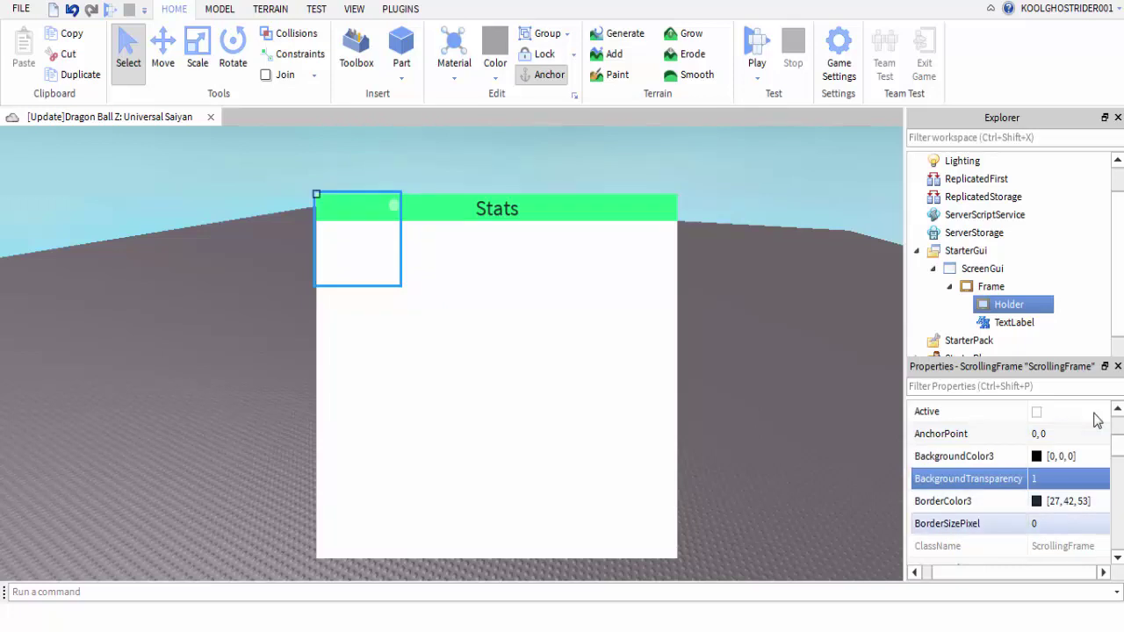
Try a BorderSizePixel of 5 on the Holder and set it back to 0
{"action": "scroll", "coordinate": [1095, 420], "scroll_direction": "down", "scroll_amount": 1}
{"action": "left_click", "coordinate": [1067, 456]}
{"action": "type", "text": "1"}
{"action": "key", "text": "BackSpace"}
{"action": "type", "text": "5"}
{"action": "key", "text": "Return"}
{"action": "type", "text": "0"}
{"action": "key", "text": "Return"}
Try to shift the Holder horizontally with a Position scale of 0.1
{"action": "scroll", "coordinate": [1095, 420], "scroll_direction": "down", "scroll_amount": 2}
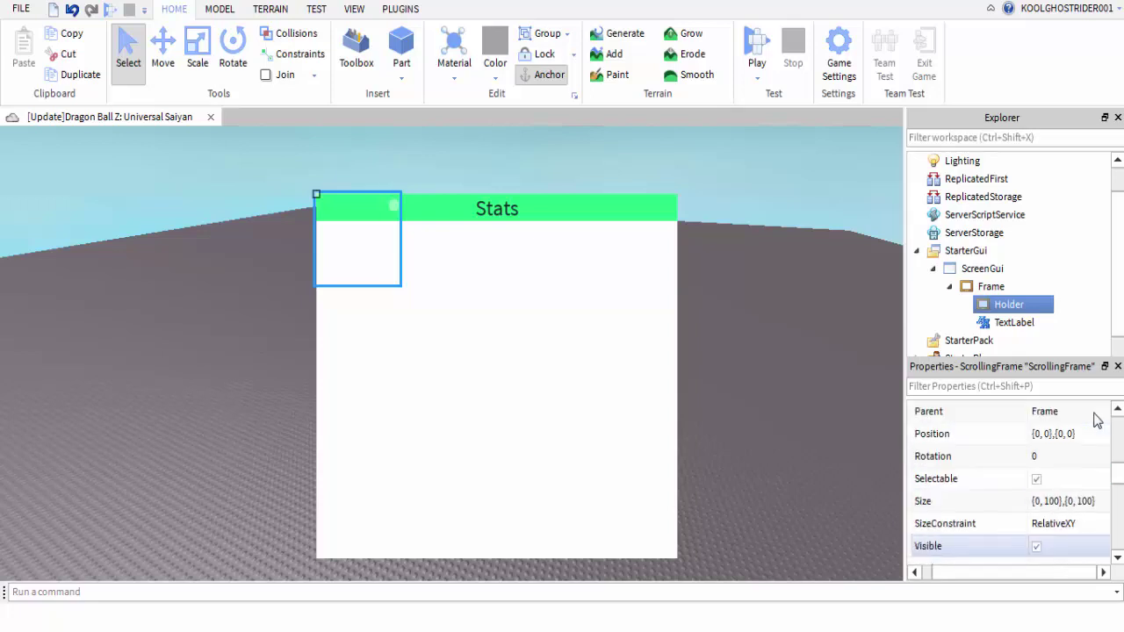
{"action": "left_click", "coordinate": [1094, 425]}
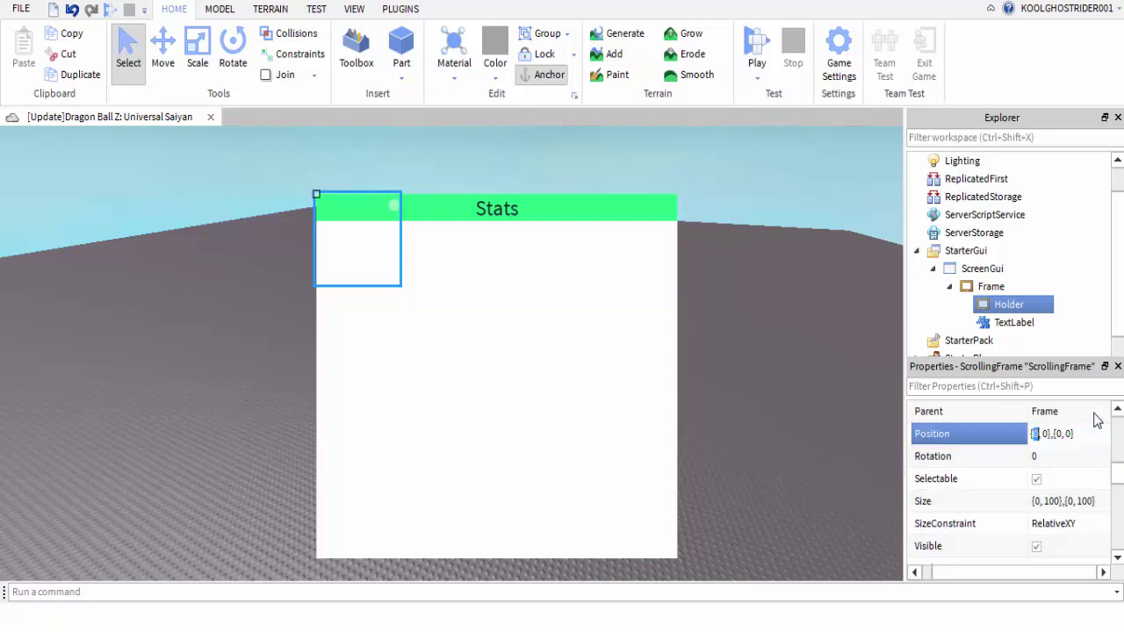
{"action": "type", "text": ".1"}
{"action": "key", "text": "Return"}
{"action": "key", "text": "ctrl+z"}
Set the horizontal part of the Holder's Position to {0.01, 0}
{"action": "left_click", "coordinate": [1094, 427]}
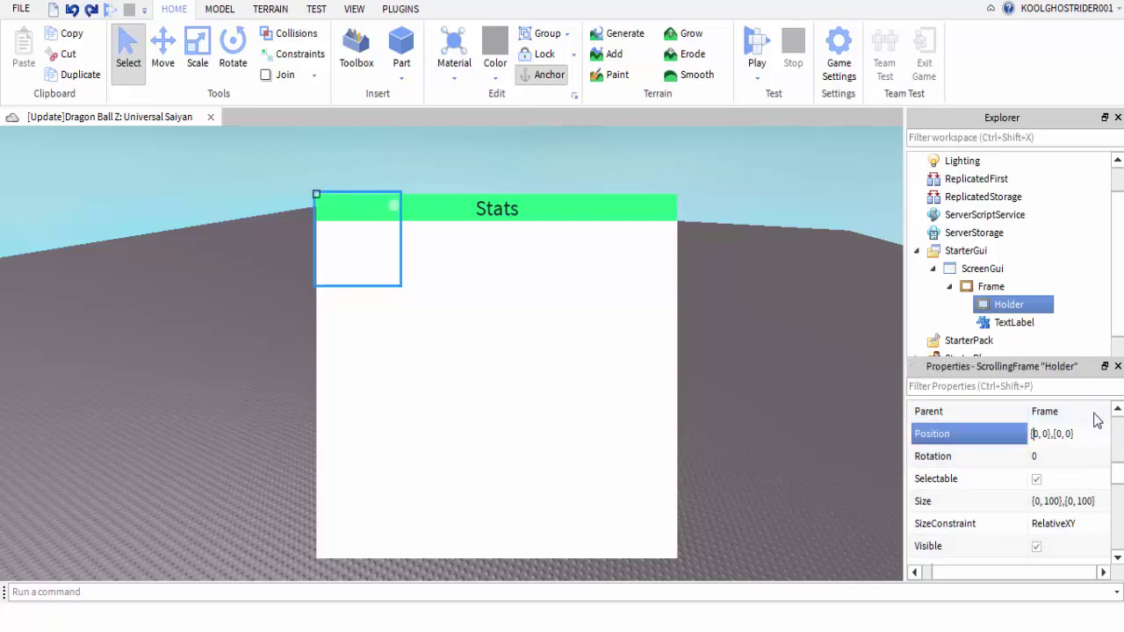
{"action": "type", "text": ".01"}
{"action": "key", "text": "Return"}
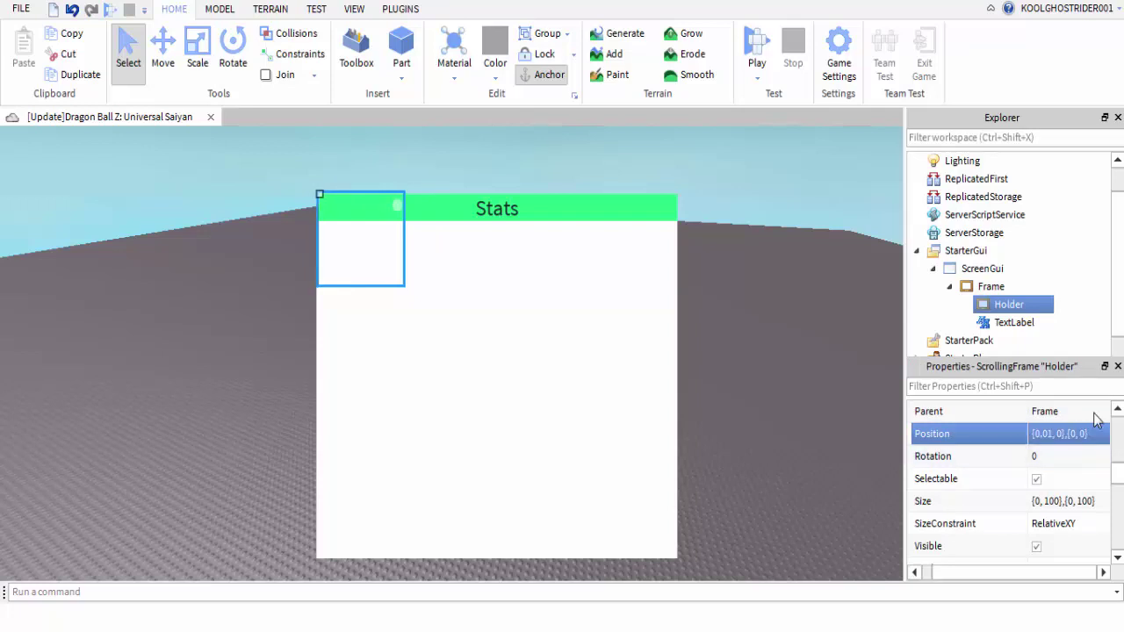
Try vertical Position scales of 0.2 and 0.1 to place the Holder below the header bar
{"action": "left_click", "coordinate": [1073, 433]}
{"action": "type", "text": "0..2"}
{"action": "key", "text": "Return"}
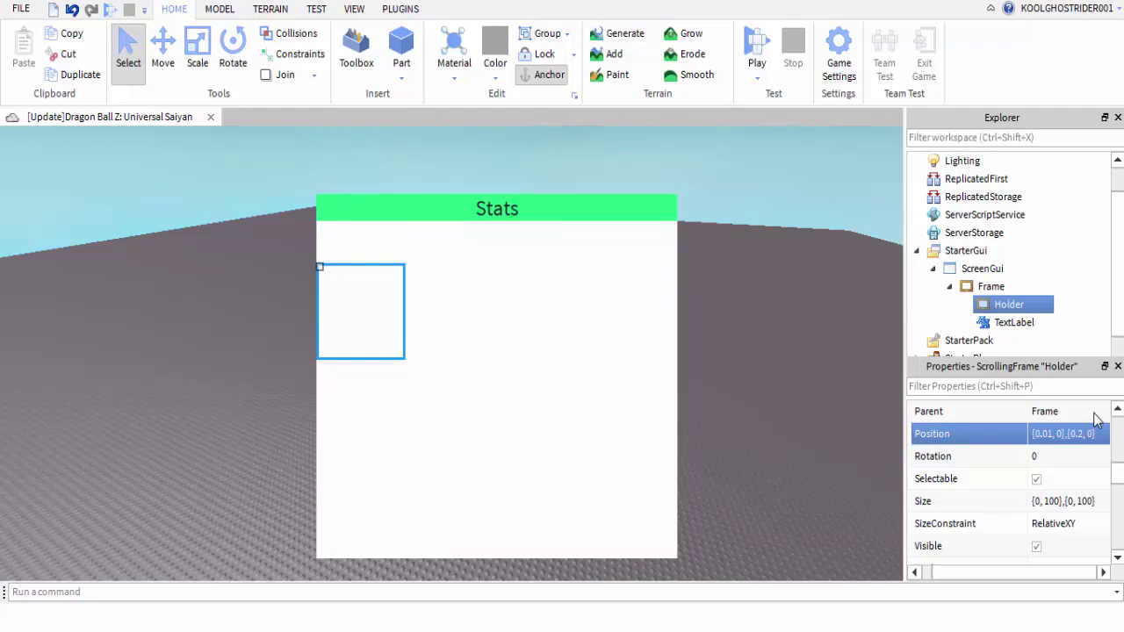
{"action": "key", "text": "Tab"}
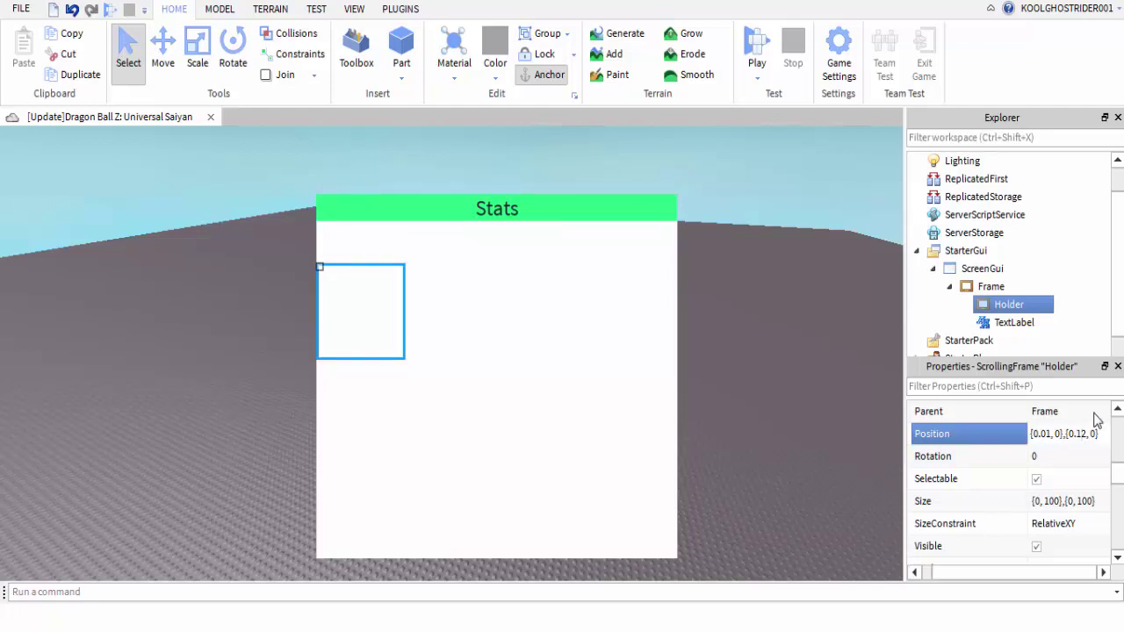
{"action": "key", "text": "BackSpace"}
{"action": "key", "text": "Return"}
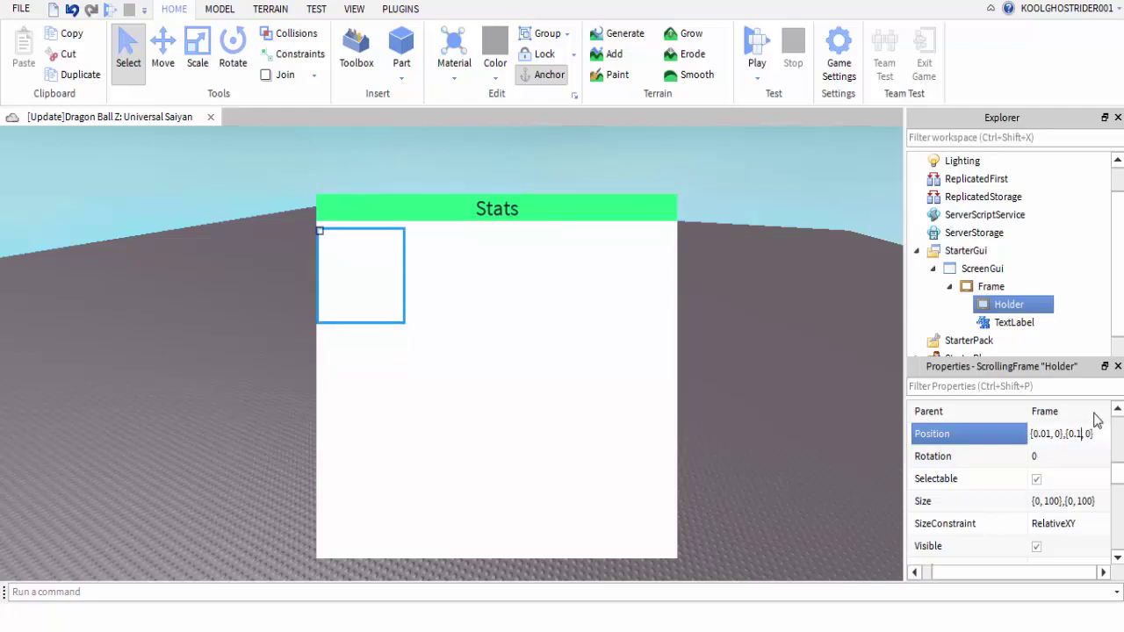
Try smaller vertical Position scales of 0.03 and 0.06 for the Holder
{"action": "key", "text": "BackSpace"}
{"action": "type", "text": "0"}
{"action": "type", "text": "3"}
{"action": "key", "text": "Return"}
{"action": "left_click", "coordinate": [1096, 421]}
{"action": "key", "text": "BackSpace"}
{"action": "type", "text": "6"}
{"action": "key", "text": "Return"}
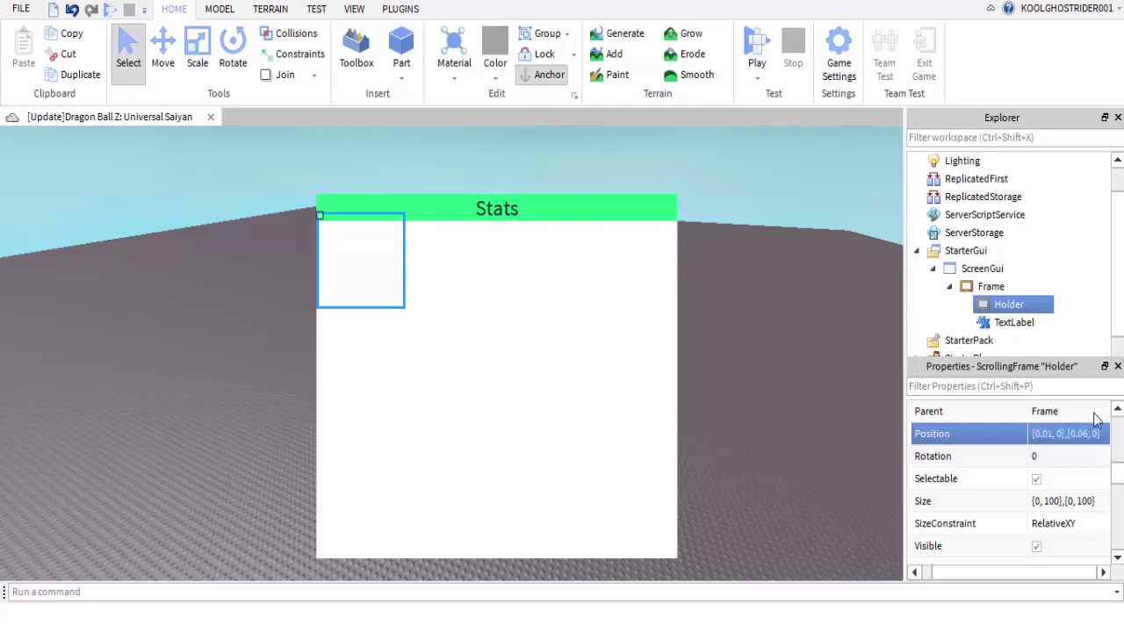
Align the Holder's top edge under the header bar by setting the vertical part of its Position to {0.08, 0}
{"action": "left_click", "coordinate": [1096, 422]}
{"action": "type", "text": "08"}
{"action": "key", "text": "Return"}
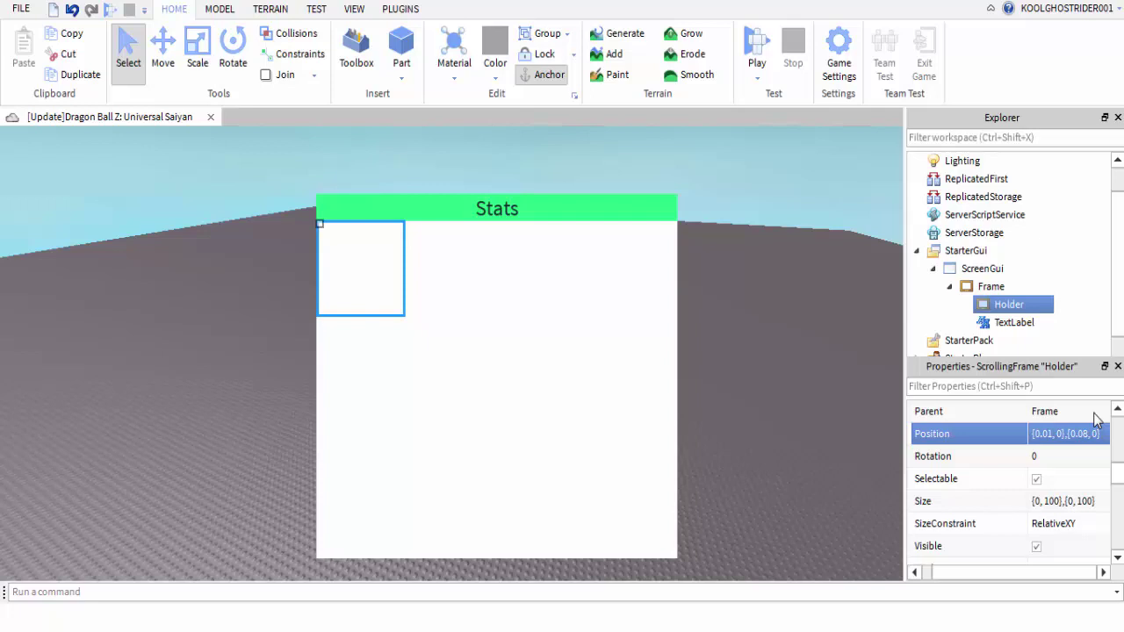
Make the Holder as wide as the Frame by setting the horizontal part of its Size to {1, 0}
{"action": "left_click_drag", "start_coordinate": [1042, 502], "coordinate": [1048, 502]}
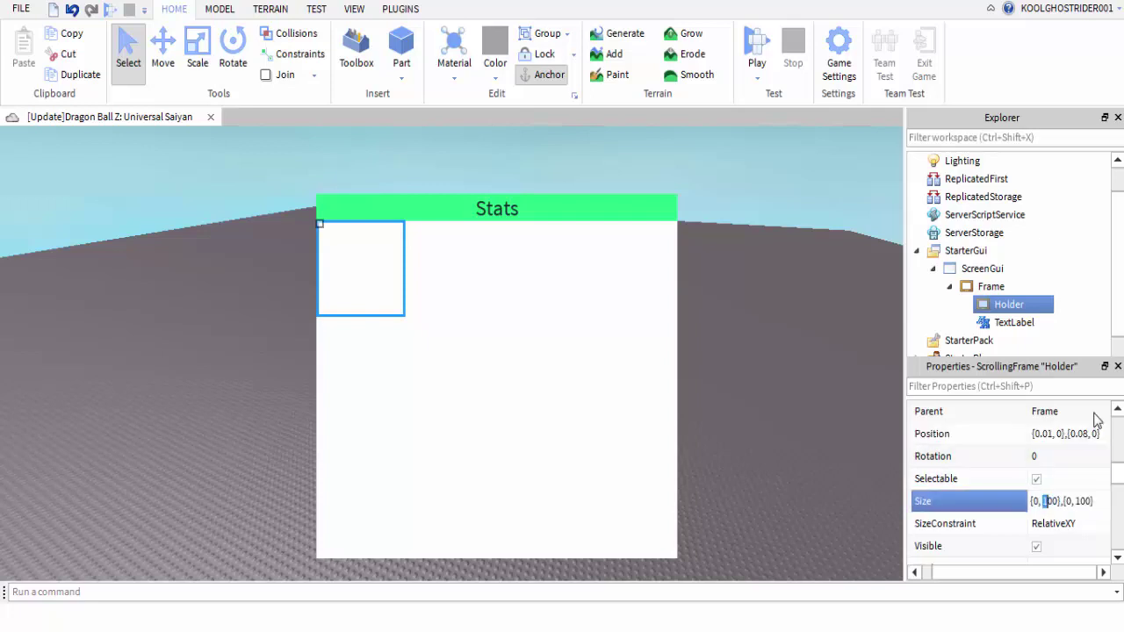
{"action": "key", "text": "Right"}
{"action": "key", "text": "BackSpace"}
{"action": "key", "text": "BackSpace"}
{"action": "key", "text": "Left"}
{"action": "key", "text": "Left"}
{"action": "key", "text": "BackSpace"}
{"action": "type", "text": "1"}
{"action": "key", "text": "Return"}
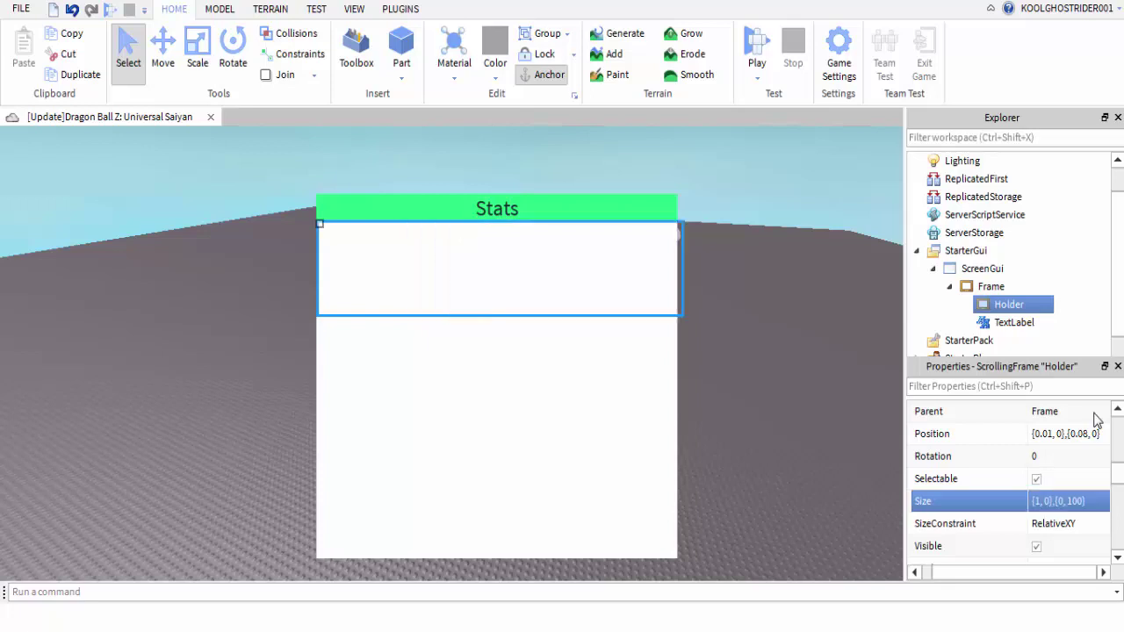
Try horizontal Size scales of 0.9, 0.97 and 0.98 to fit the Holder inside the Frame's width
{"action": "left_click", "coordinate": [1042, 501]}
{"action": "key", "text": "Left"}
{"action": "key", "text": "BackSpace"}
{"action": "type", "text": "0.9"}
{"action": "key", "text": "Return"}
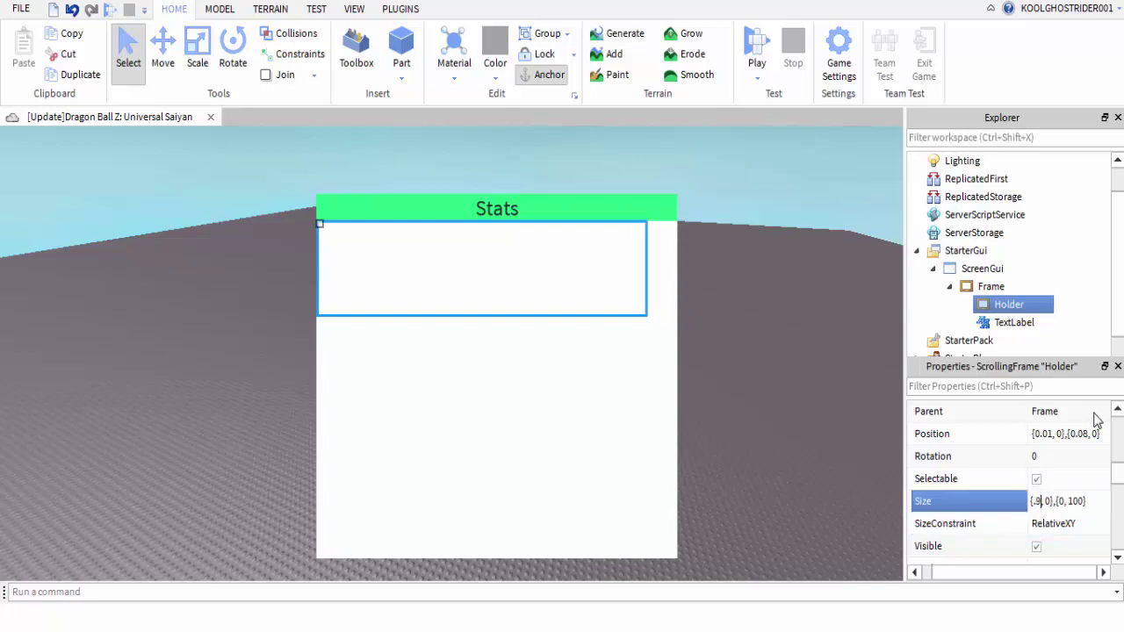
{"action": "key", "text": "Return"}
{"action": "key", "text": "Right"}
{"action": "type", "text": "7"}
{"action": "key", "text": "Return"}
{"action": "key", "text": "Return"}
{"action": "type", "text": "98"}
{"action": "key", "text": "Return"}
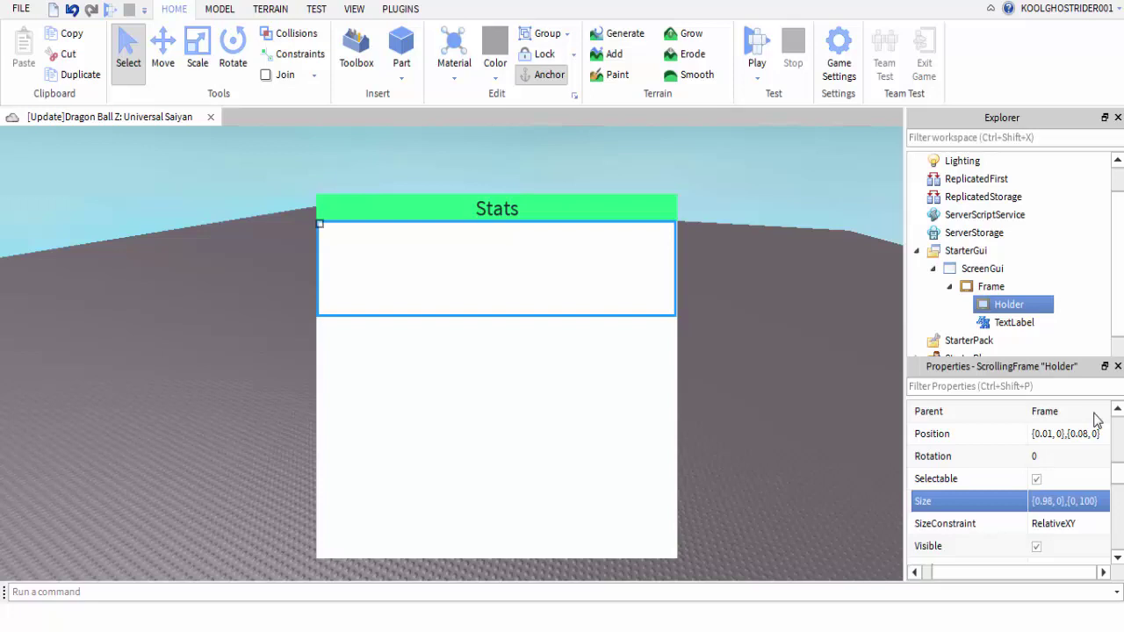
Try horizontal Size scales of 0.99 and 0.987 for the Holder
{"action": "key", "text": "Return"}
{"action": "key", "text": "Delete"}
{"action": "type", "text": "9"}
{"action": "key", "text": "Return"}
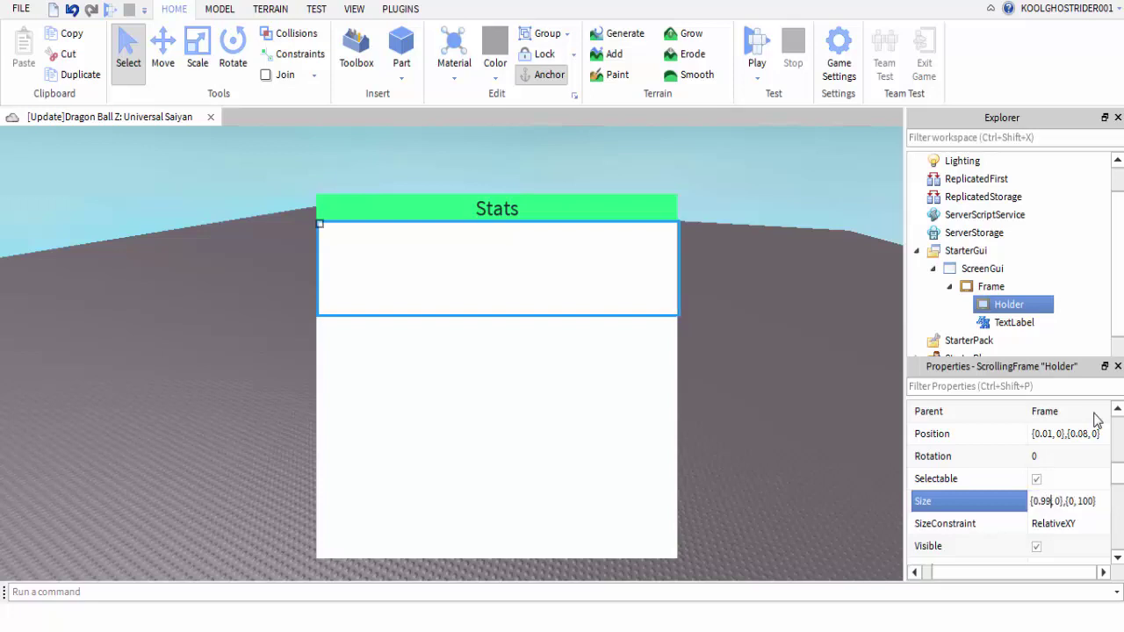
{"action": "key", "text": "Return"}
{"action": "type", "text": "8"}
{"action": "key", "text": "Return"}
{"action": "left_click", "coordinate": [1050, 502]}
{"action": "key", "text": "BackSpace"}
{"action": "type", "text": "7"}
{"action": "key", "text": "Return"}
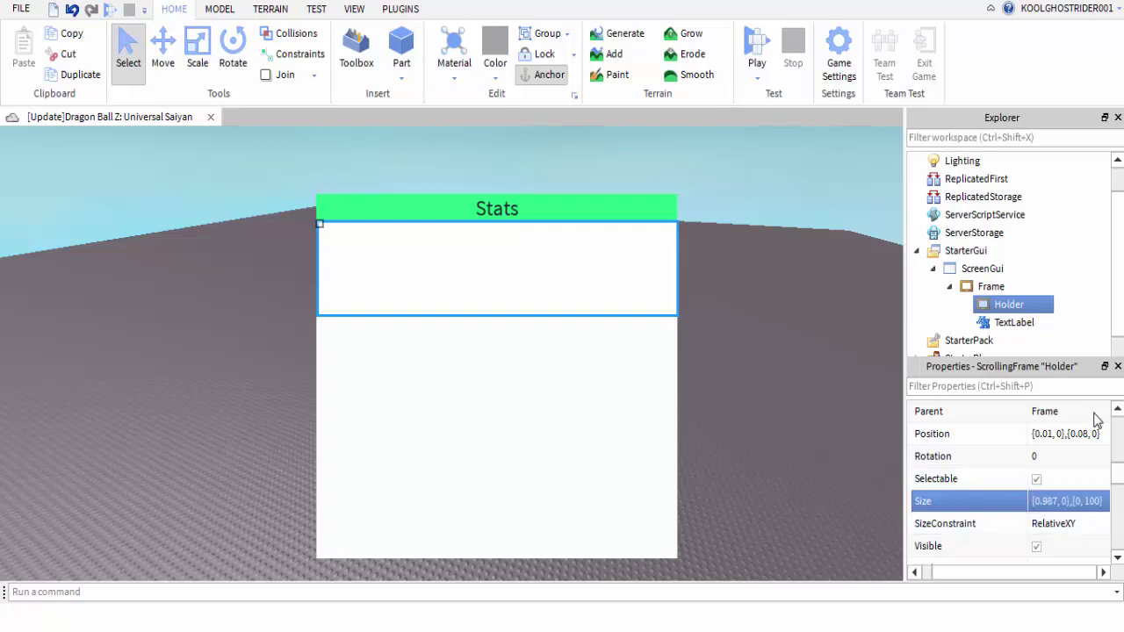
Fit the Holder's width to the Frame's edge by setting the horizontal part of its Size to {0.985, 0}
{"action": "left_click", "coordinate": [1054, 502]}
{"action": "key", "text": "BackSpace"}
{"action": "type", "text": "5"}
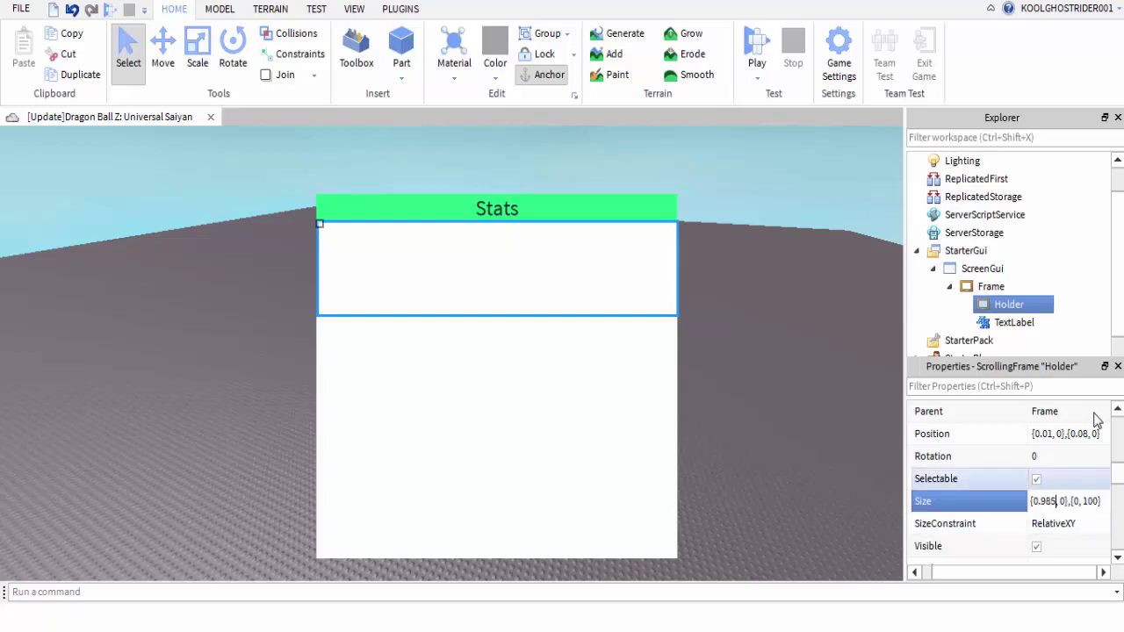
{"action": "key", "text": "Return"}
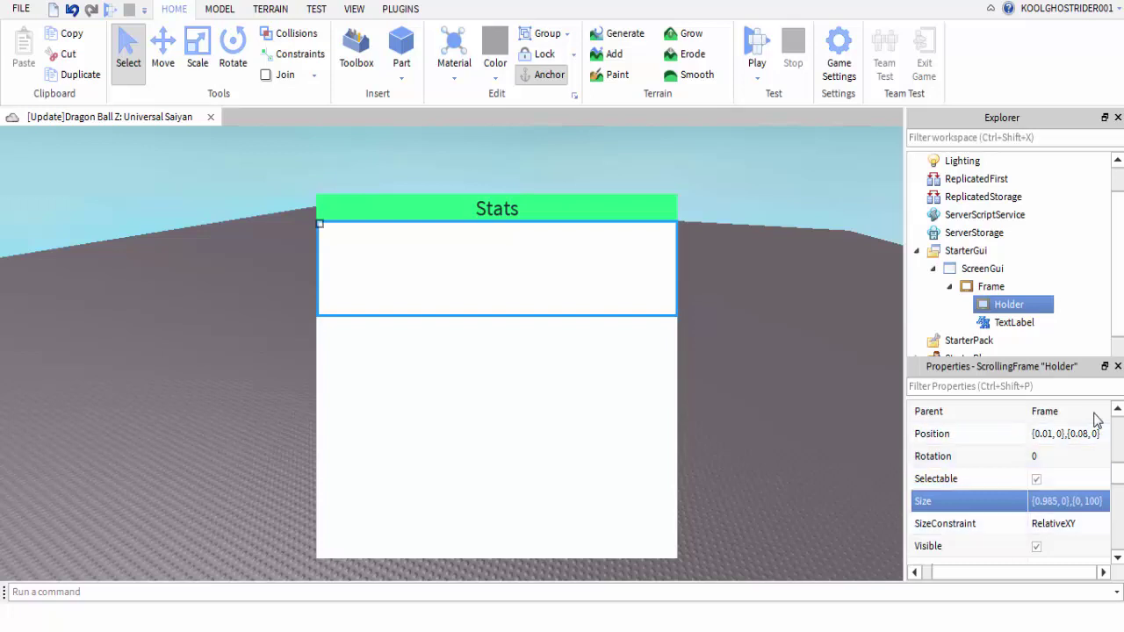
Replace the Holder's fixed height by setting the vertical part of its Size to {2, 0}
{"action": "left_click_drag", "start_coordinate": [1082, 501], "coordinate": [1089, 501]}
{"action": "left_click", "coordinate": [1093, 502]}
{"action": "key", "text": "BackSpace"}
{"action": "key", "text": "BackSpace"}
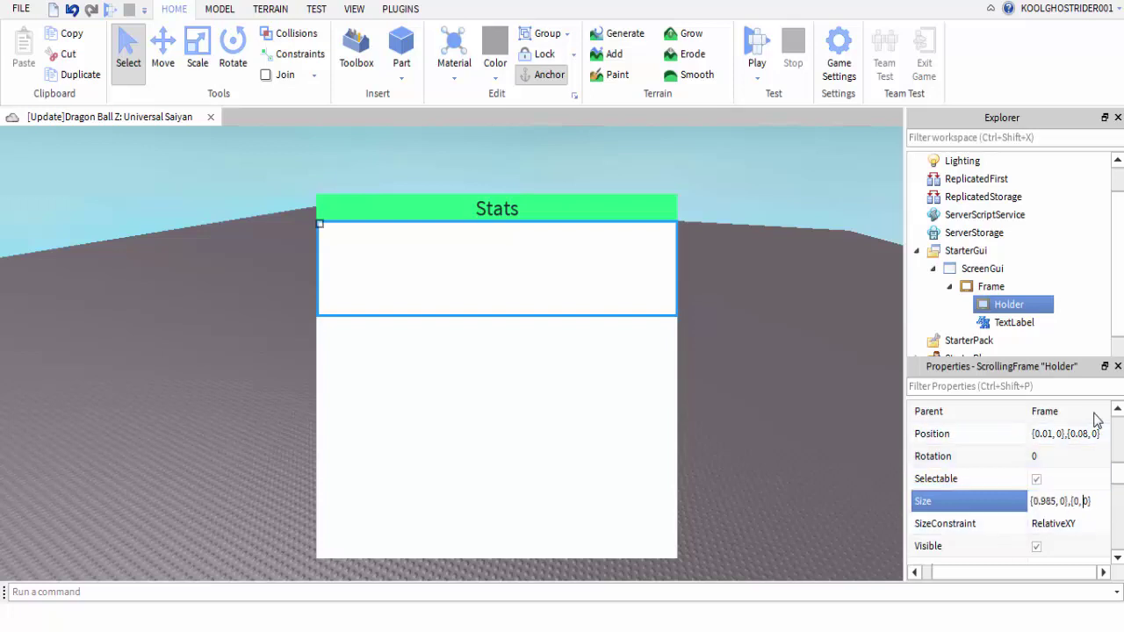
{"action": "key", "text": "BackSpace"}
{"action": "type", "text": "2"}
{"action": "key", "text": "Return"}
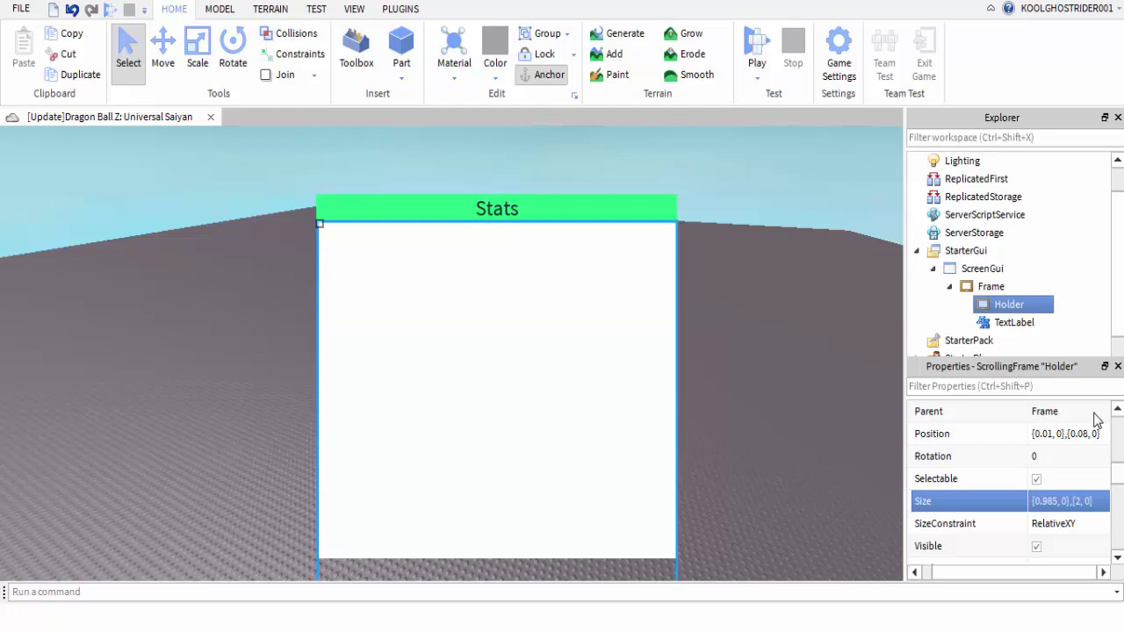
Set the vertical part of the Holder's Size to {1, 0}, then clear the selection
{"action": "key", "text": "Return"}
{"action": "key", "text": "BackSpace"}
{"action": "type", "text": "1"}
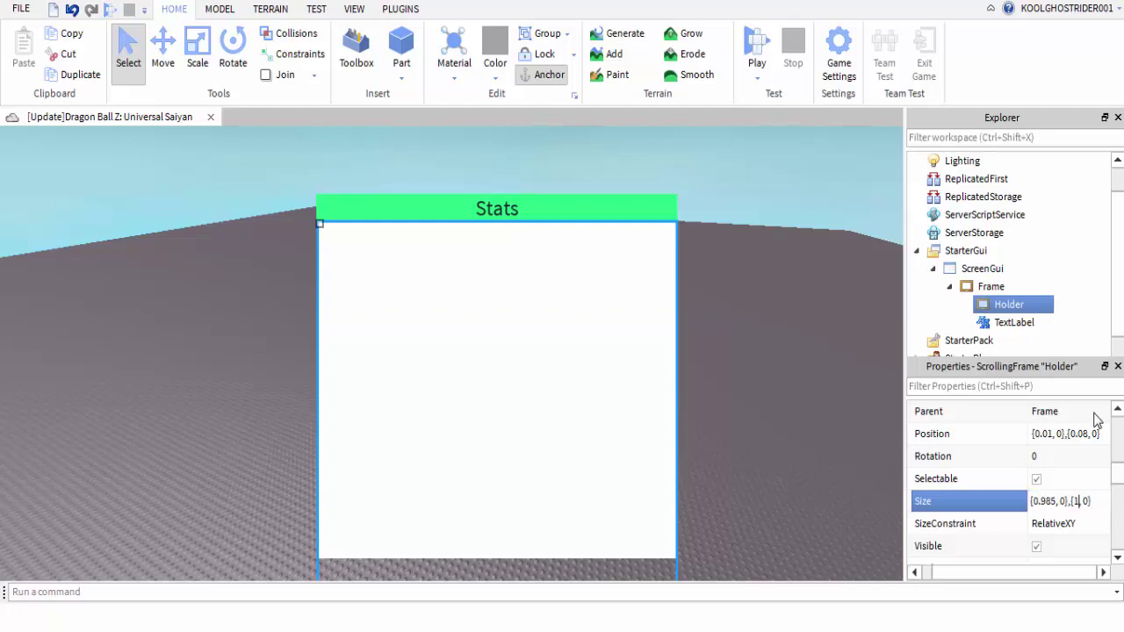
{"action": "key", "text": "Return"}
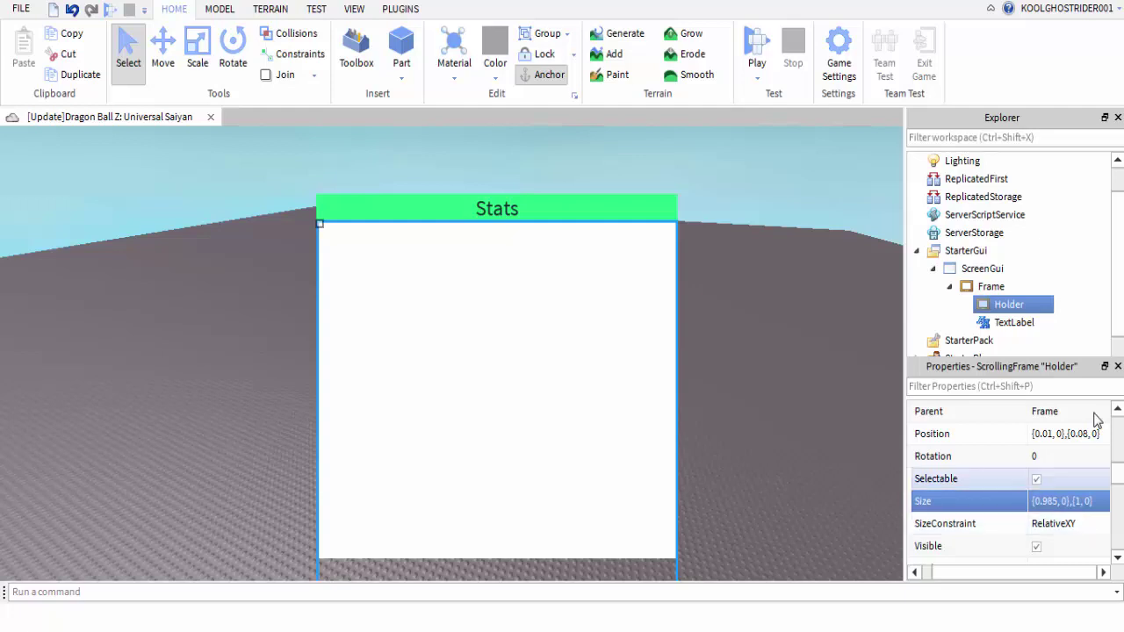
{"action": "key", "text": "Escape"}
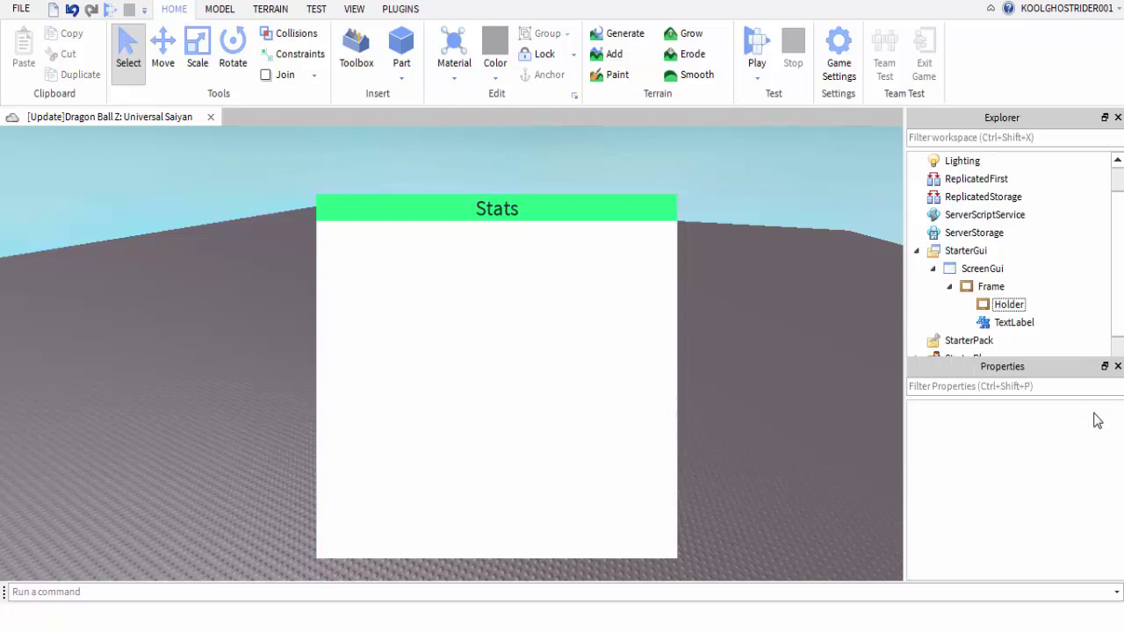
Insert a TextLabel inside the Holder and name it LvlName
{"action": "left_click", "coordinate": [1009, 305]}
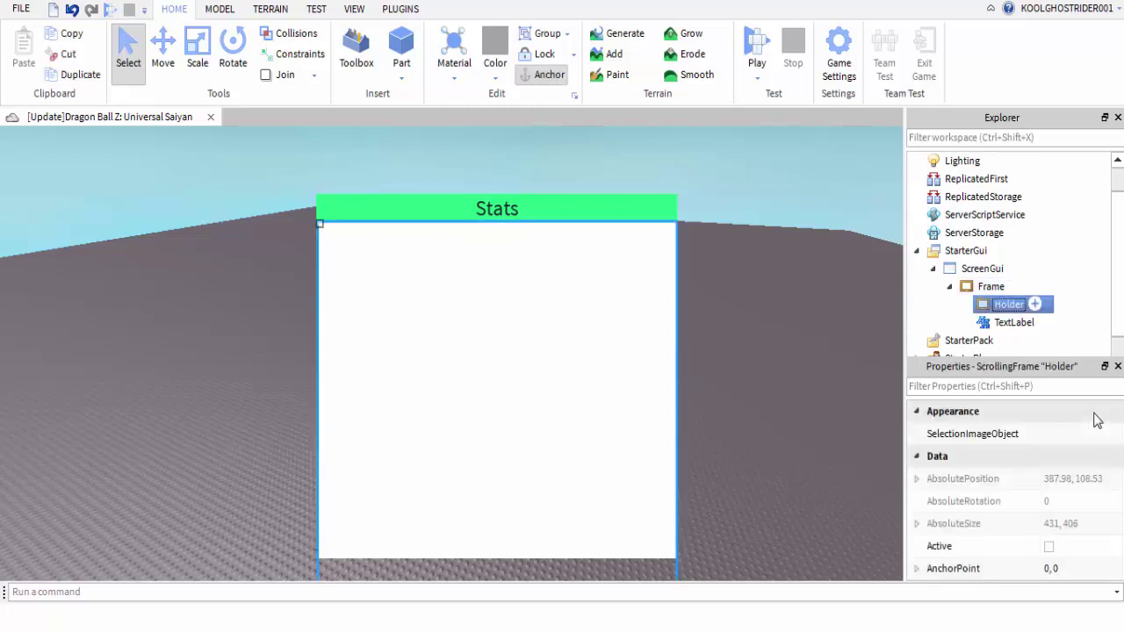
{"action": "right_click", "coordinate": [1009, 305]}
{"action": "key", "text": "Escape"}
{"action": "right_click", "coordinate": [1094, 420]}
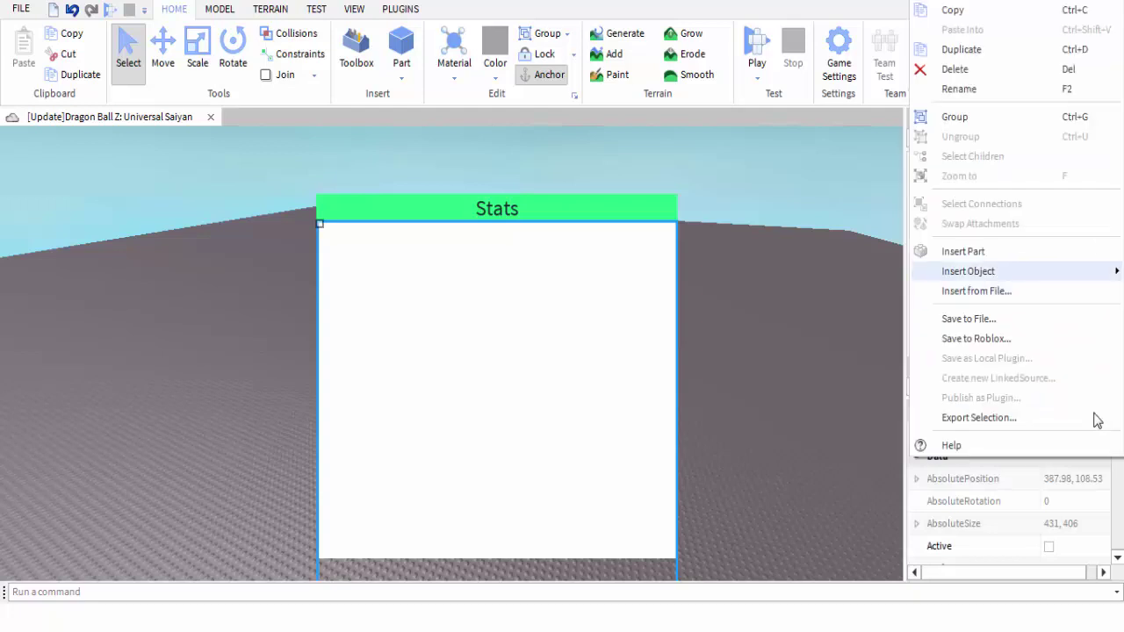
{"action": "mouse_move", "coordinate": [968, 271]}
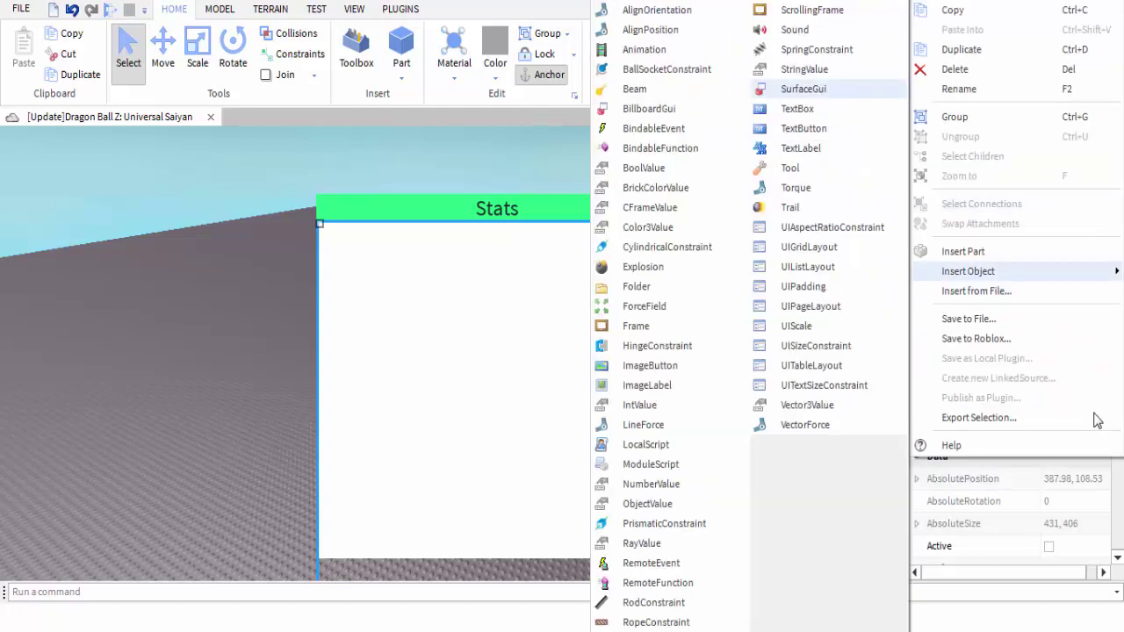
{"action": "key", "text": "Down"}
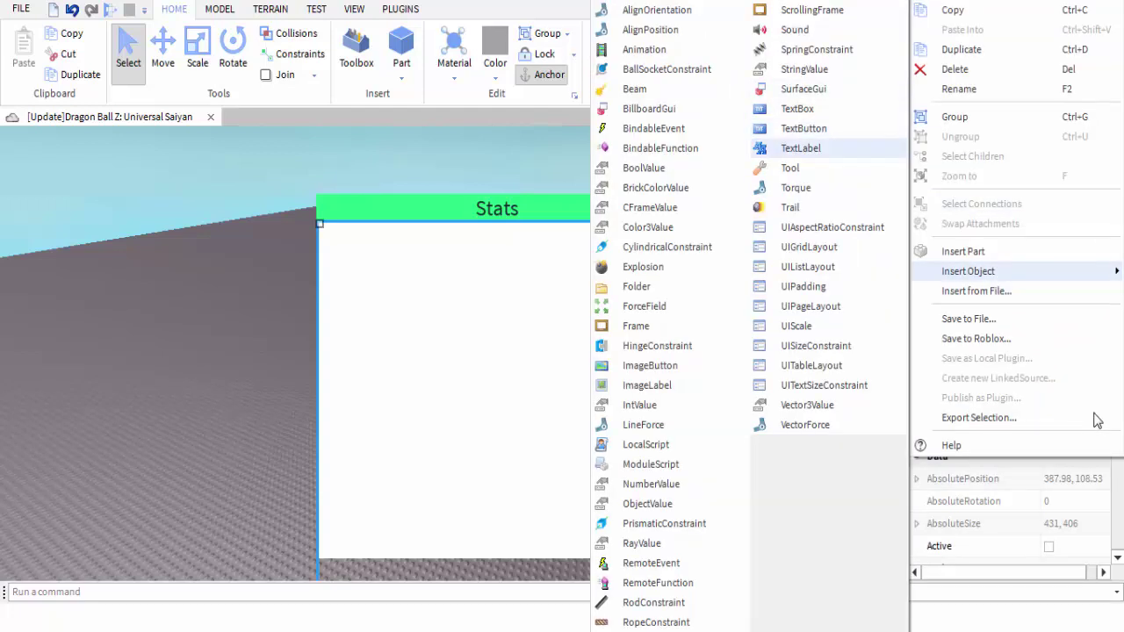
{"action": "key", "text": "Return"}
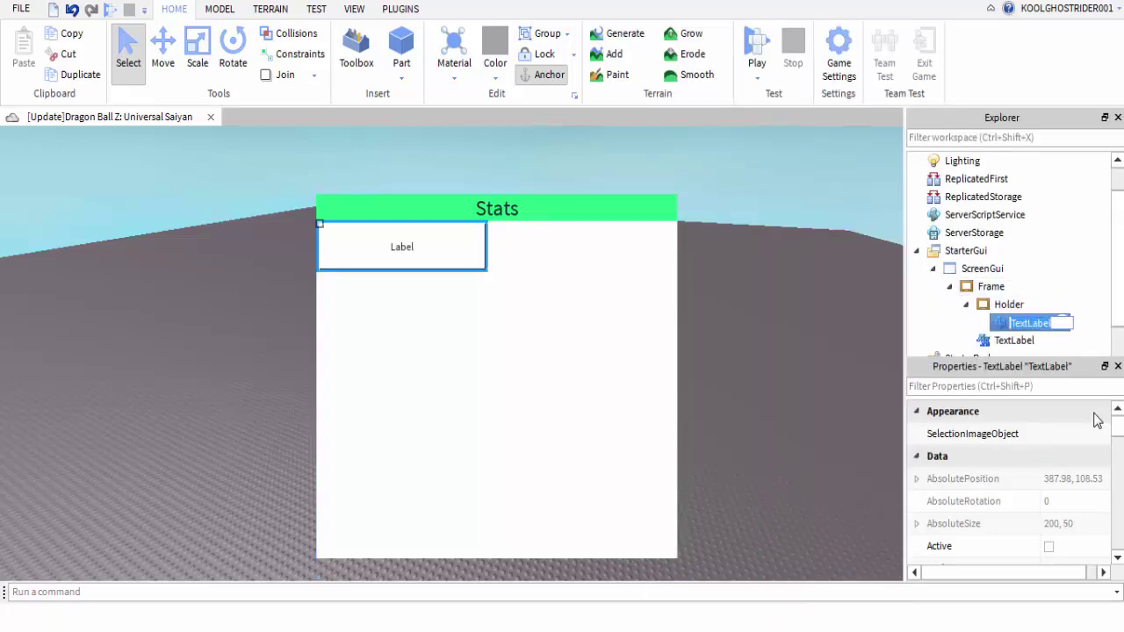
{"action": "type", "text": "LvlName"}
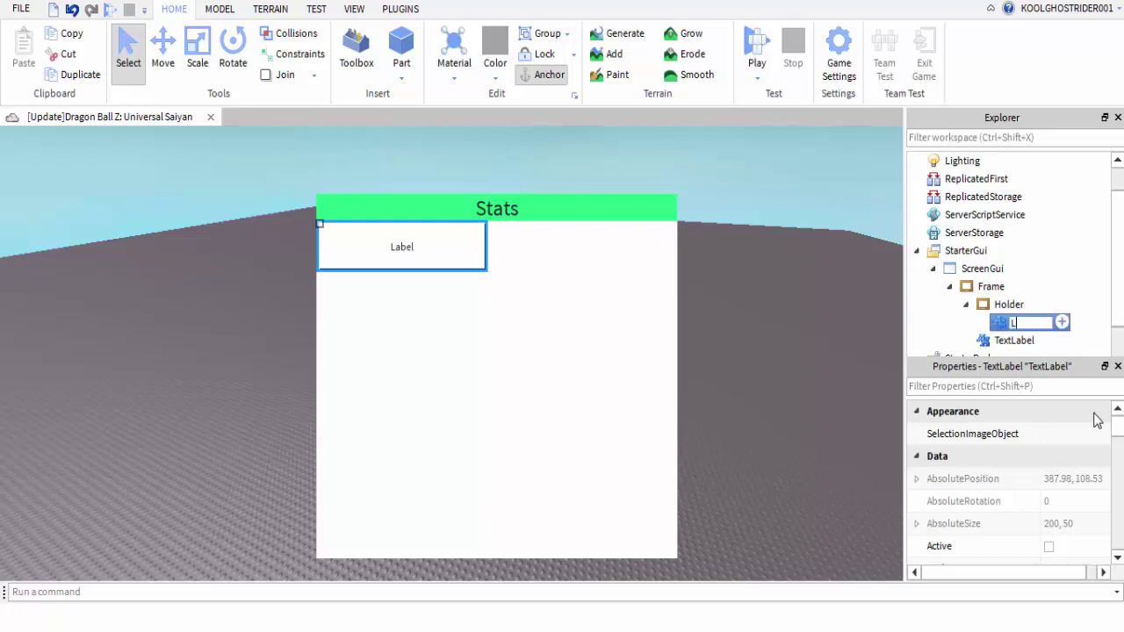
{"action": "key", "text": "Return"}
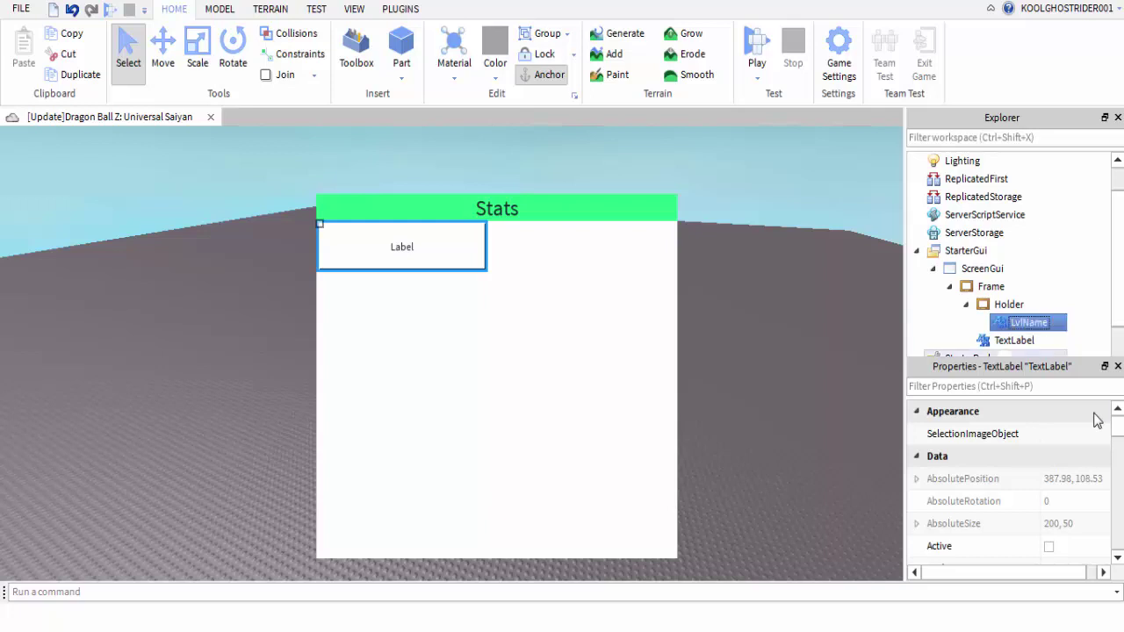
Change the LvlName label's BackgroundColor3 to blue, RGB 73, 128, 255
{"action": "scroll", "coordinate": [1095, 421], "scroll_direction": "down", "scroll_amount": 5}
{"action": "scroll", "coordinate": [1095, 421], "scroll_direction": "down", "scroll_amount": 2}
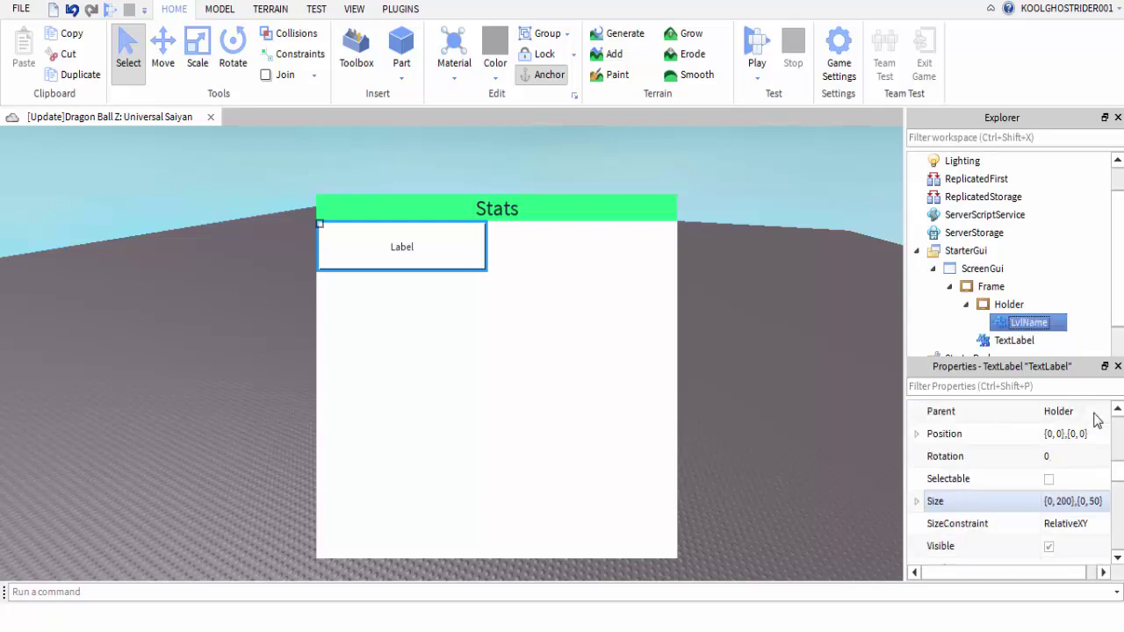
{"action": "key", "text": "Down"}
{"action": "key", "text": "Up"}
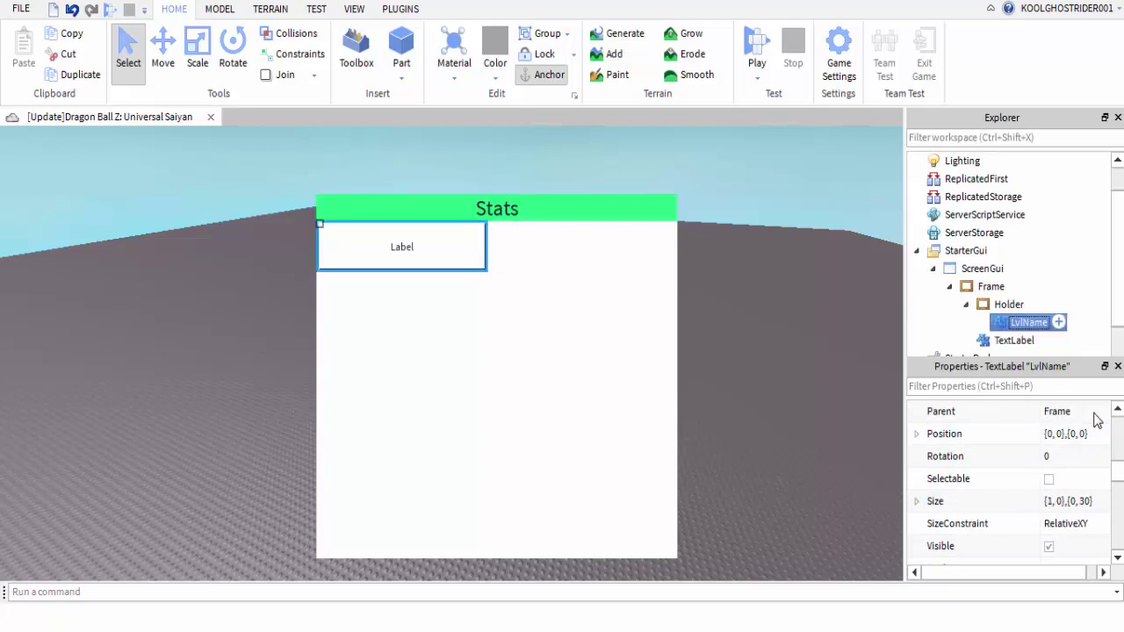
{"action": "scroll", "coordinate": [1095, 421], "scroll_direction": "up", "scroll_amount": 5}
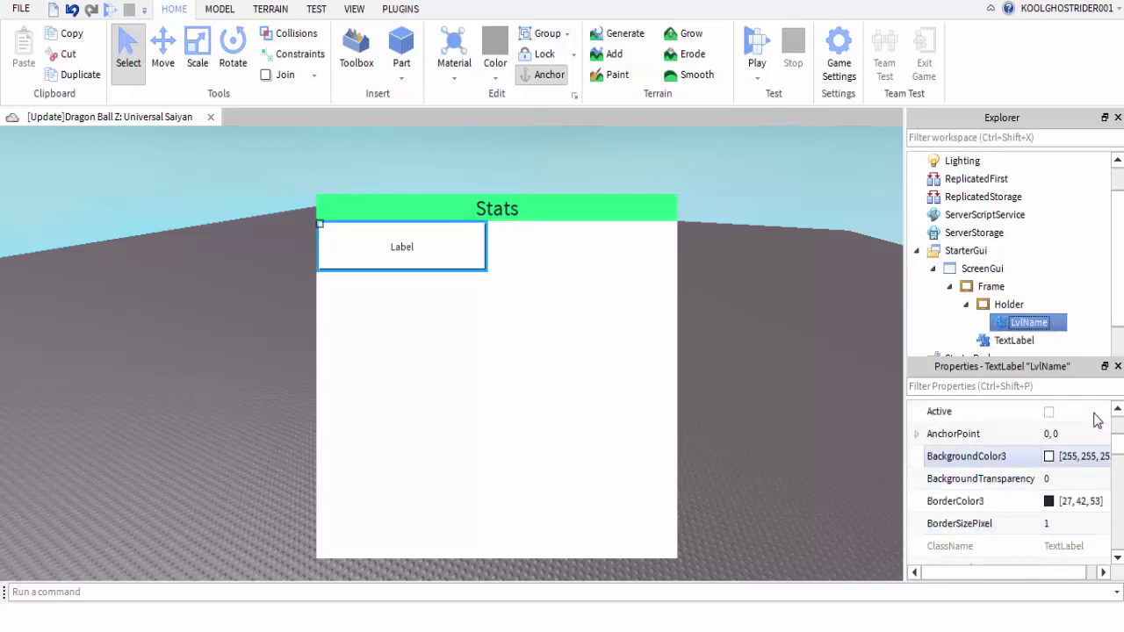
{"action": "left_click", "coordinate": [1048, 456]}
{"action": "mouse_move", "coordinate": [700, 178]}
{"action": "left_mouse_down"}
{"action": "mouse_move", "coordinate": [612, 174]}
{"action": "mouse_move", "coordinate": [627, 193]}
{"action": "mouse_move", "coordinate": [617, 173]}
{"action": "mouse_move", "coordinate": [617, 202]}
{"action": "left_mouse_up"}
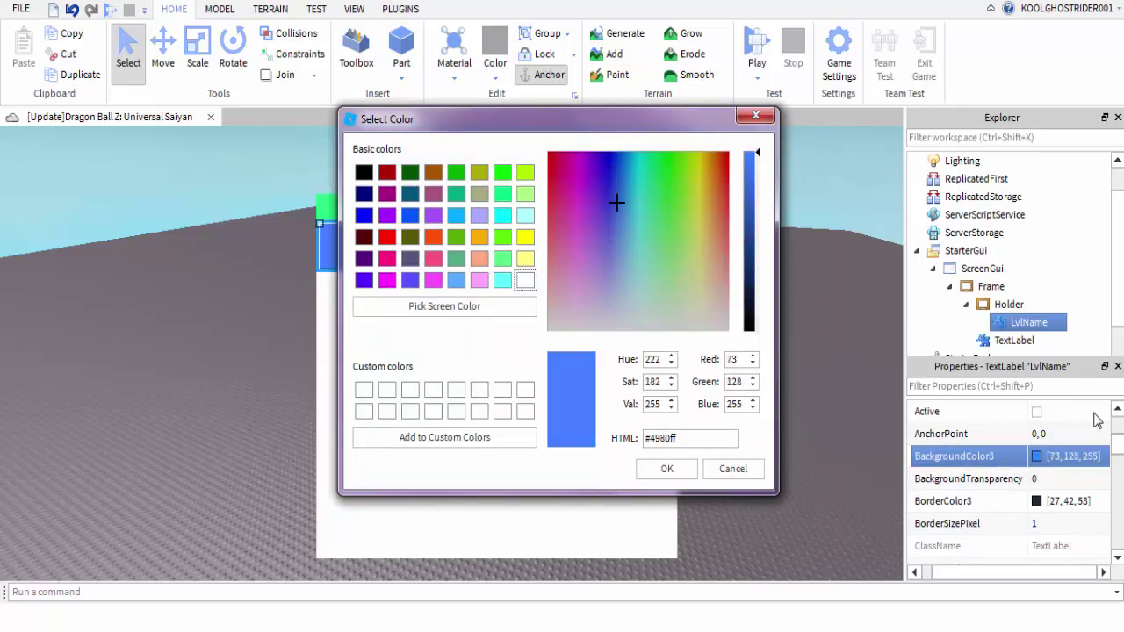
{"action": "left_click", "coordinate": [666, 469]}
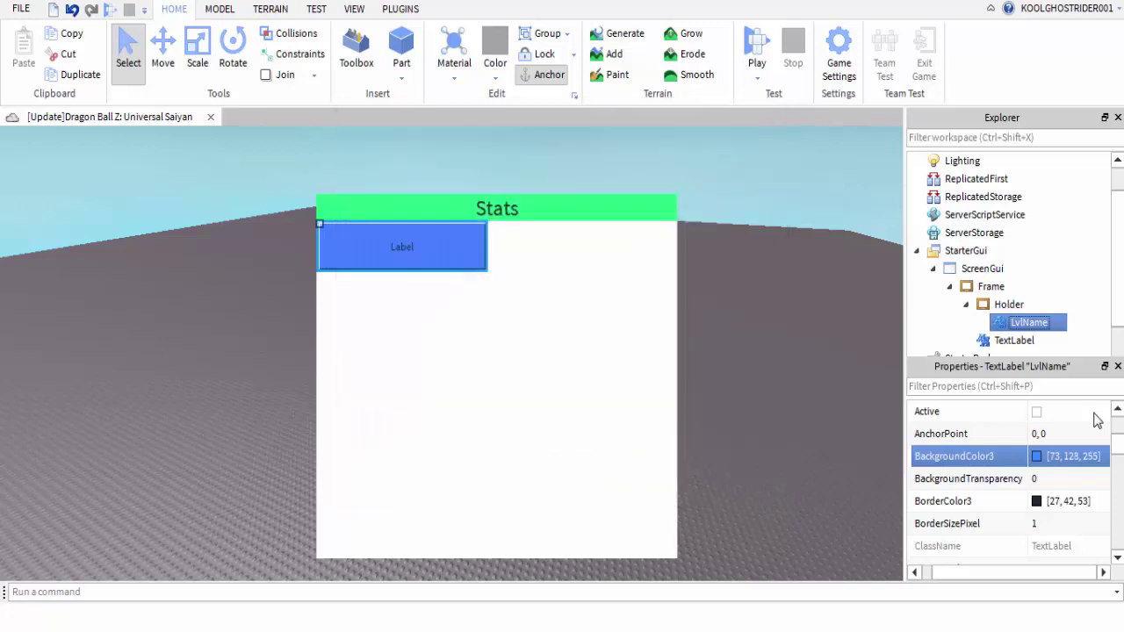
Set the horizontal part of the LvlName label's Size to {0, 100}
{"action": "scroll", "coordinate": [1095, 419], "scroll_direction": "down", "scroll_amount": 1}
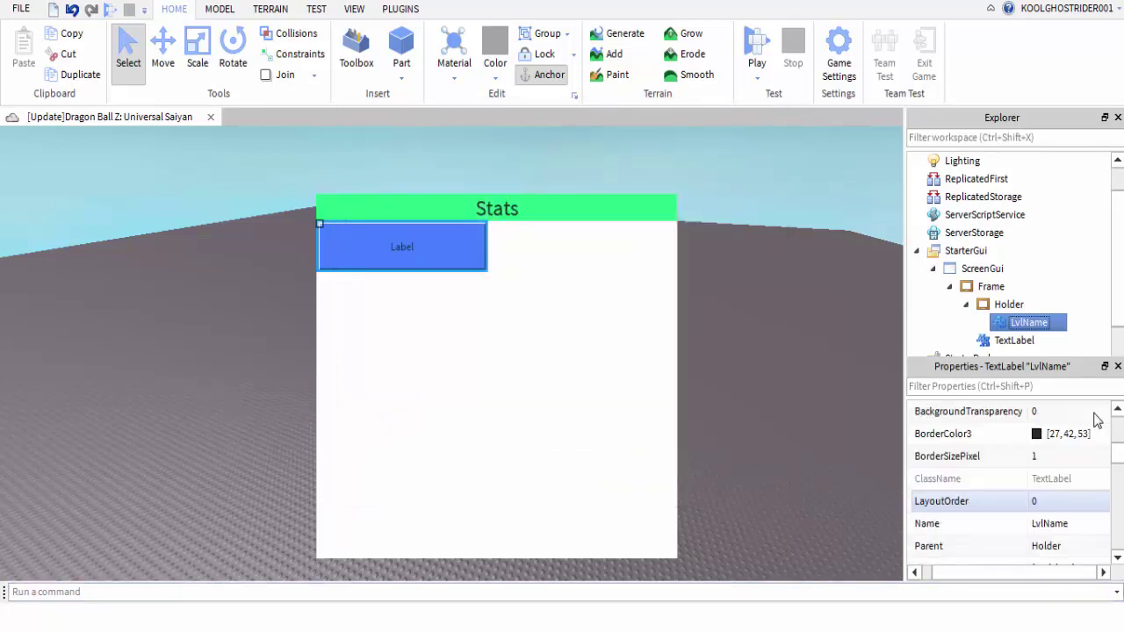
{"action": "scroll", "coordinate": [1096, 420], "scroll_direction": "down", "scroll_amount": 2}
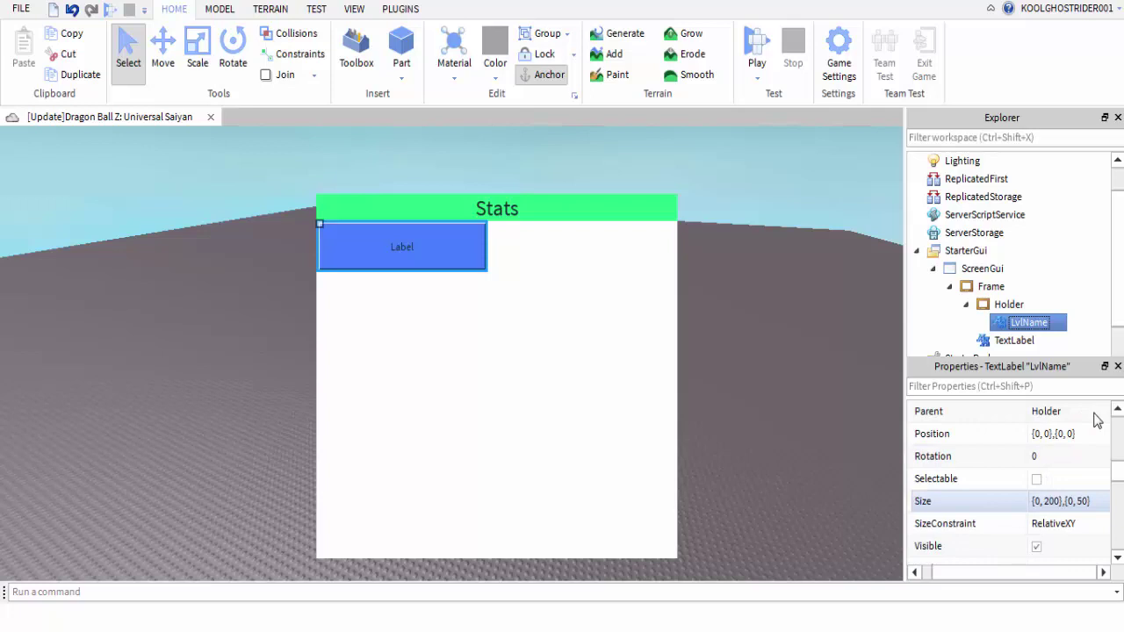
{"action": "left_click", "coordinate": [1051, 501]}
{"action": "left_click", "coordinate": [1051, 501]}
{"action": "key", "text": "BackSpace"}
{"action": "key", "text": "Return"}
{"action": "double_click", "coordinate": [1051, 501]}
{"action": "left_click", "coordinate": [1050, 502]}
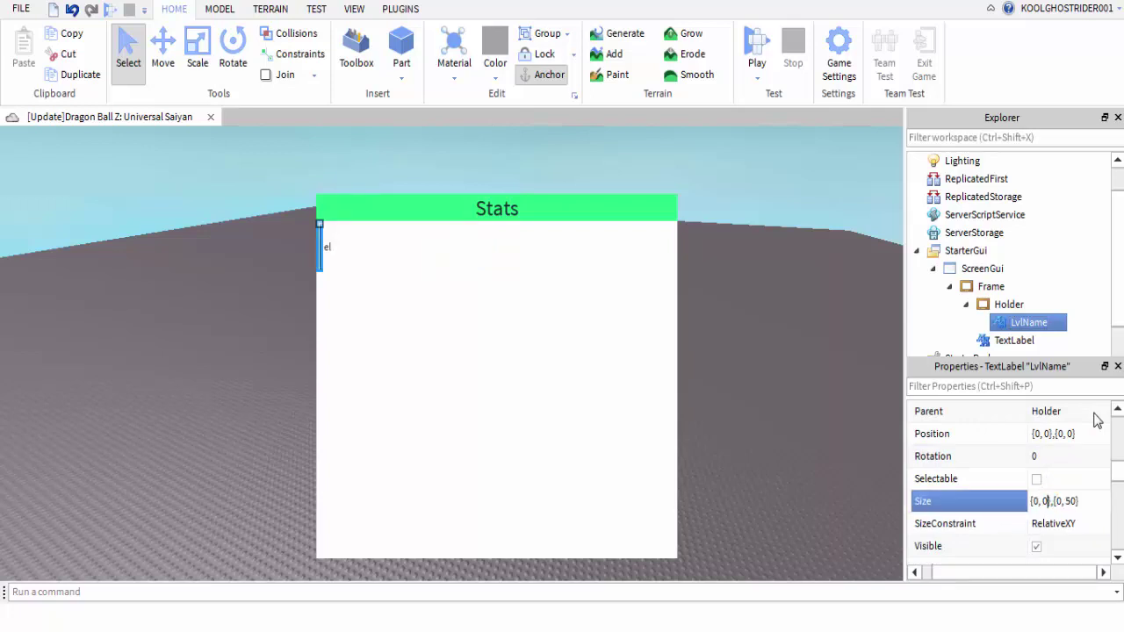
{"action": "key", "text": "BackSpace"}
{"action": "type", "text": "100"}
{"action": "key", "text": "Return"}
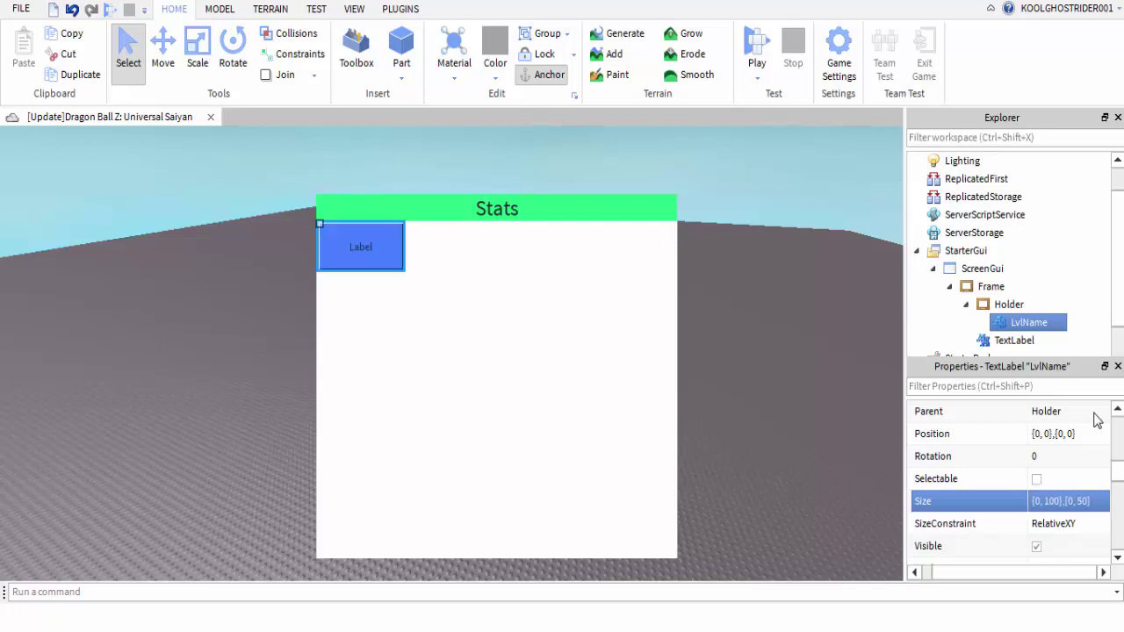
Set the vertical part of the LvlName label's Size to {0, 45}
{"action": "left_click", "coordinate": [1076, 502]}
{"action": "type", "text": "45"}
{"action": "key", "text": "Return"}
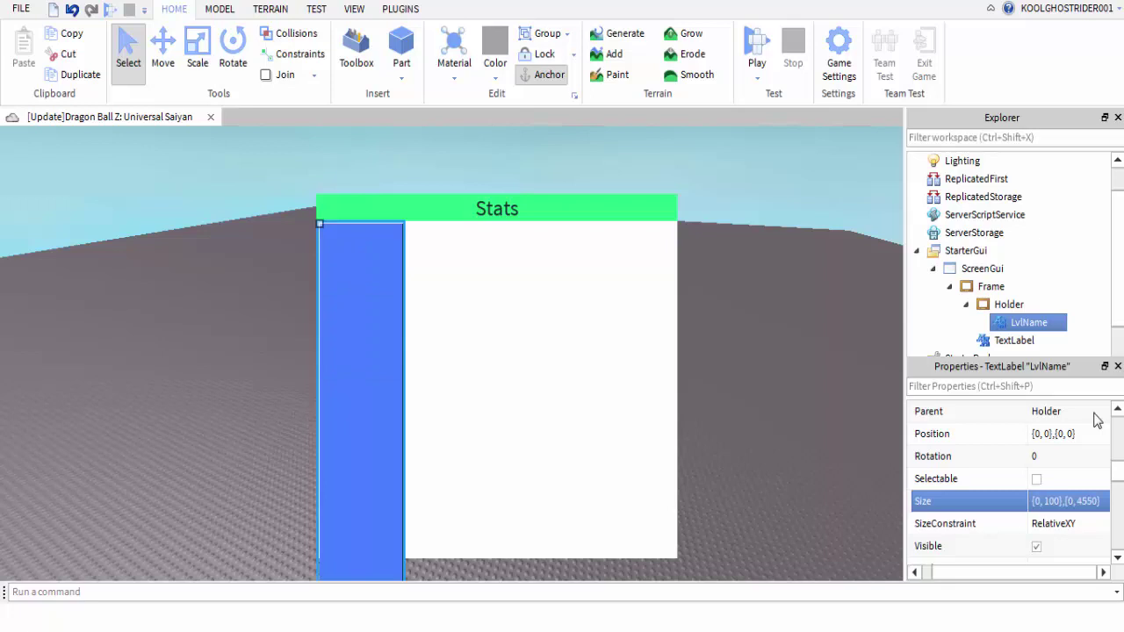
{"action": "key", "text": "Return"}
{"action": "key", "text": "BackSpace"}
{"action": "key", "text": "BackSpace"}
{"action": "key", "text": "BackSpace"}
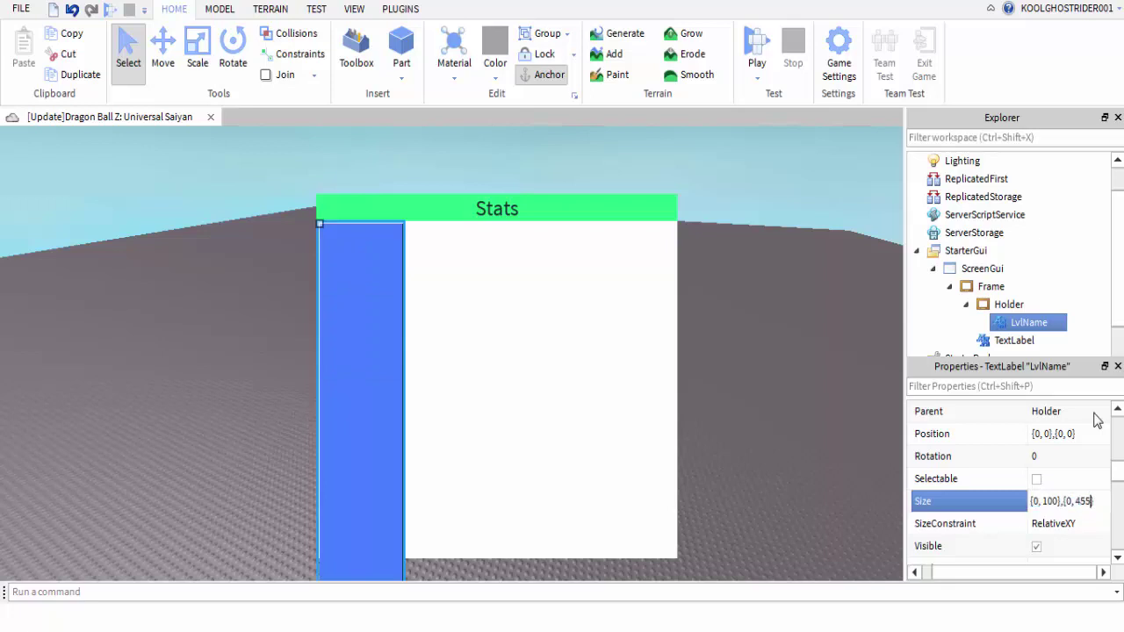
{"action": "key", "text": "Return"}
Offset the LvlName label from the Holder's side by setting the horizontal part of its Position to {0.01, 0}
{"action": "key", "text": "Up"}
{"action": "key", "text": "Up"}
{"action": "key", "text": "Up"}
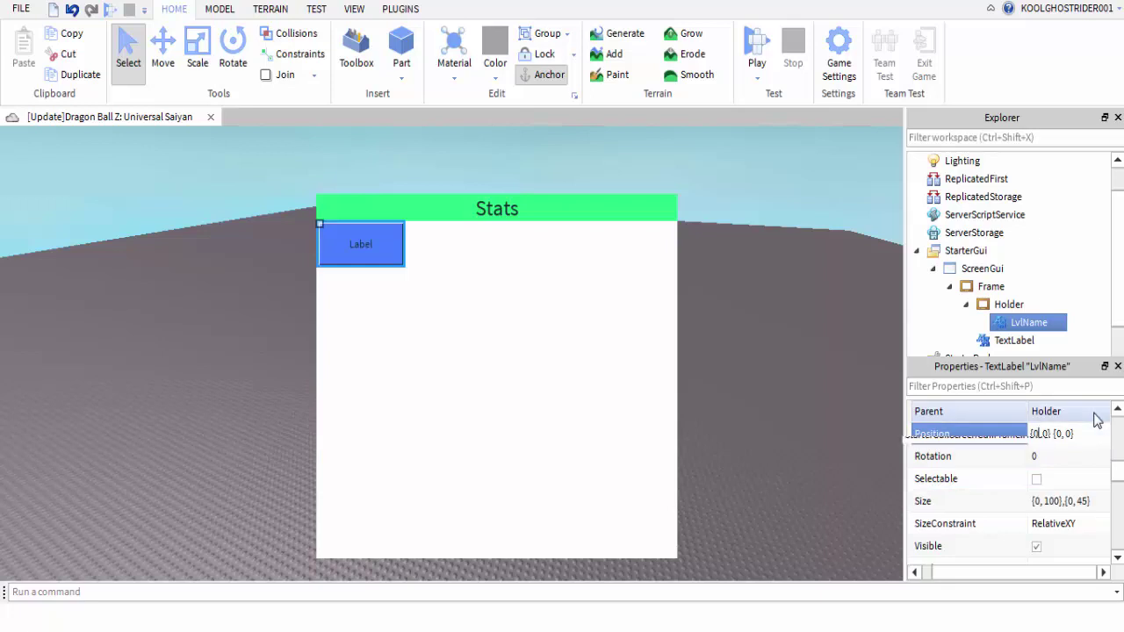
{"action": "type", "text": ".01"}
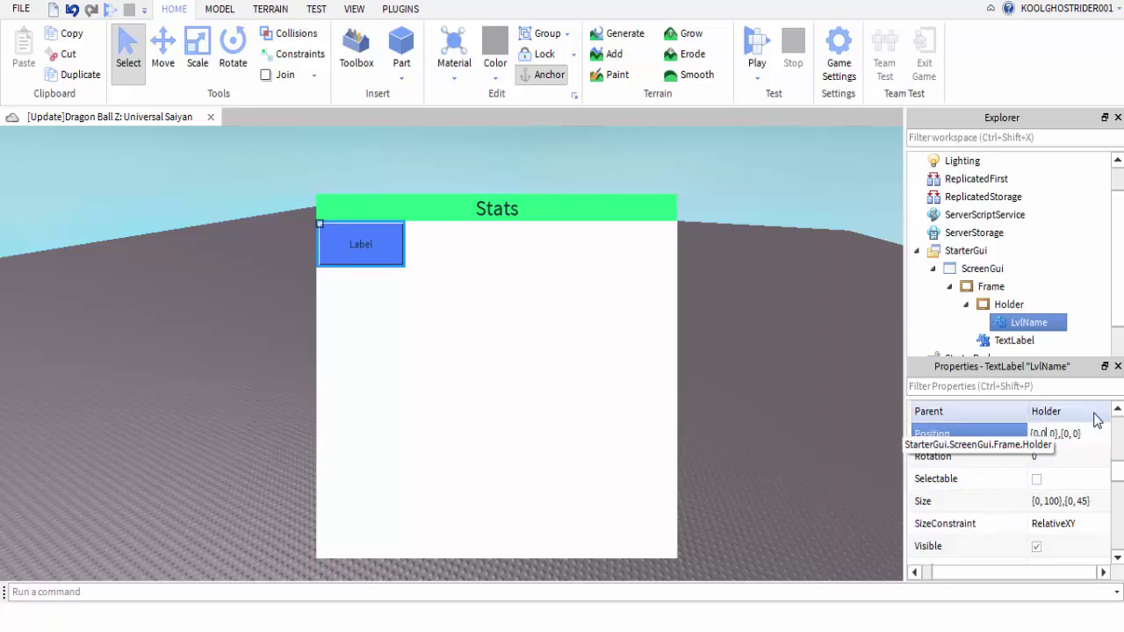
{"action": "key", "text": "Return"}
Try a vertical Position scale of 0.05 for the LvlName label
{"action": "key", "text": "Return"}
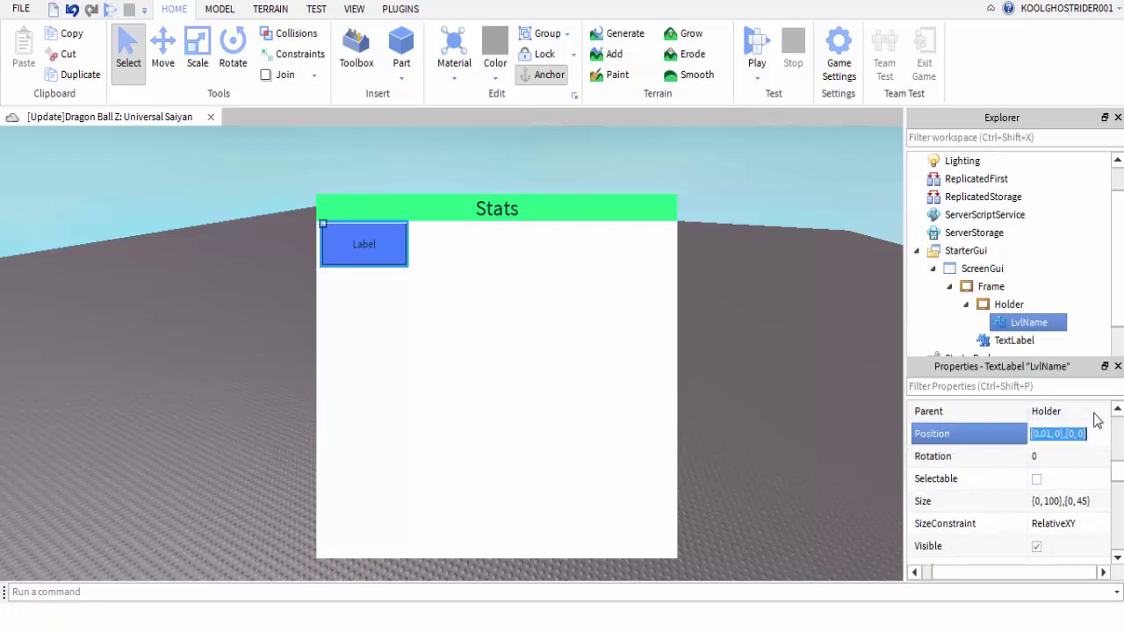
{"action": "key", "text": "Left"}
{"action": "key", "text": "Left"}
{"action": "key", "text": "Left"}
{"action": "key", "text": "Left"}
{"action": "type", "text": "..05"}
{"action": "key", "text": "Return"}
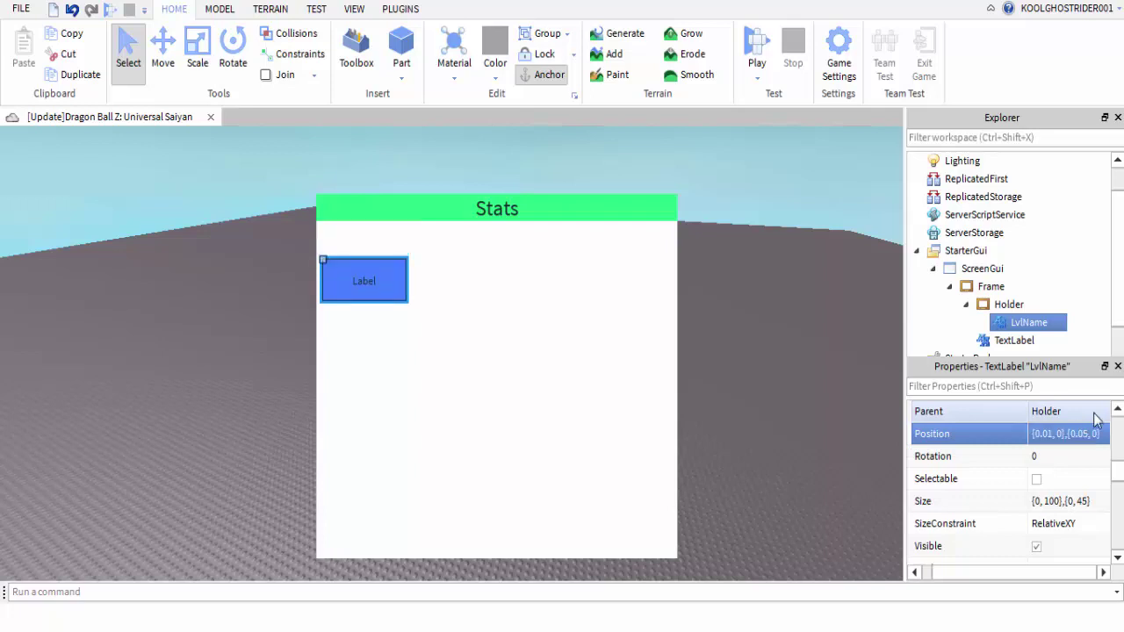
Set the vertical part of the LvlName label's Position to {0.03, 0}
{"action": "key", "text": "Return"}
{"action": "key", "text": "Left"}
{"action": "key", "text": "Left"}
{"action": "key", "text": "Left"}
{"action": "key", "text": "Left"}
{"action": "key", "text": "Left"}
{"action": "key", "text": "Left"}
{"action": "key", "text": "Right"}
{"action": "key", "text": "Delete"}
{"action": "type", "text": "3"}
{"action": "key", "text": "Return"}
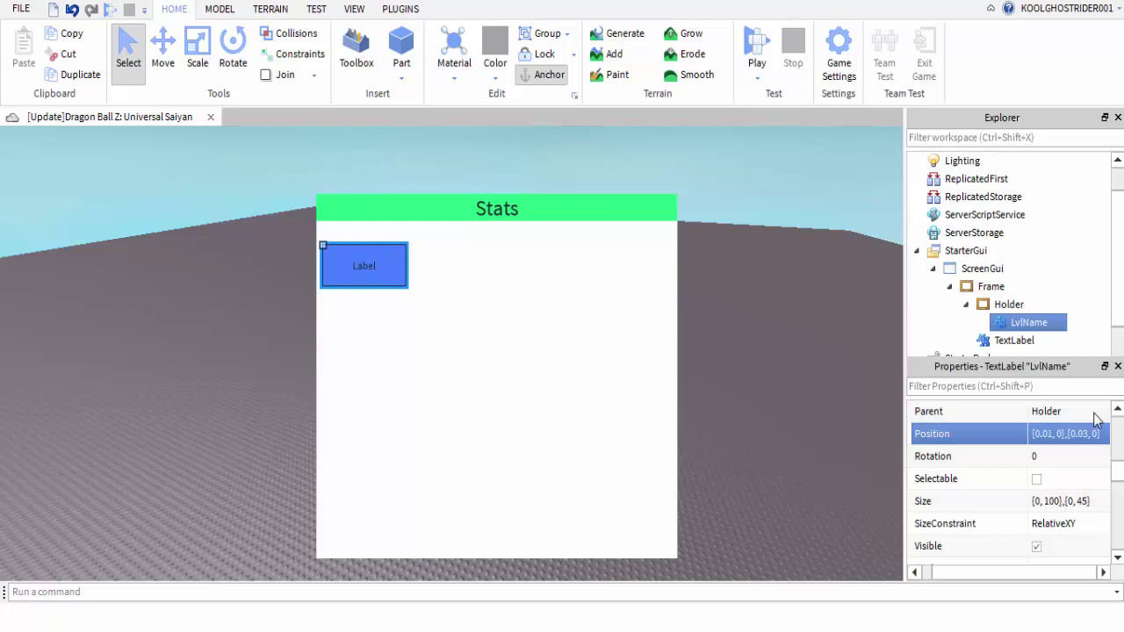
Make the LvlName label's text white (255, 255, 255) and turn on TextScaled
{"action": "scroll", "coordinate": [1096, 420], "scroll_direction": "down", "scroll_amount": 8}
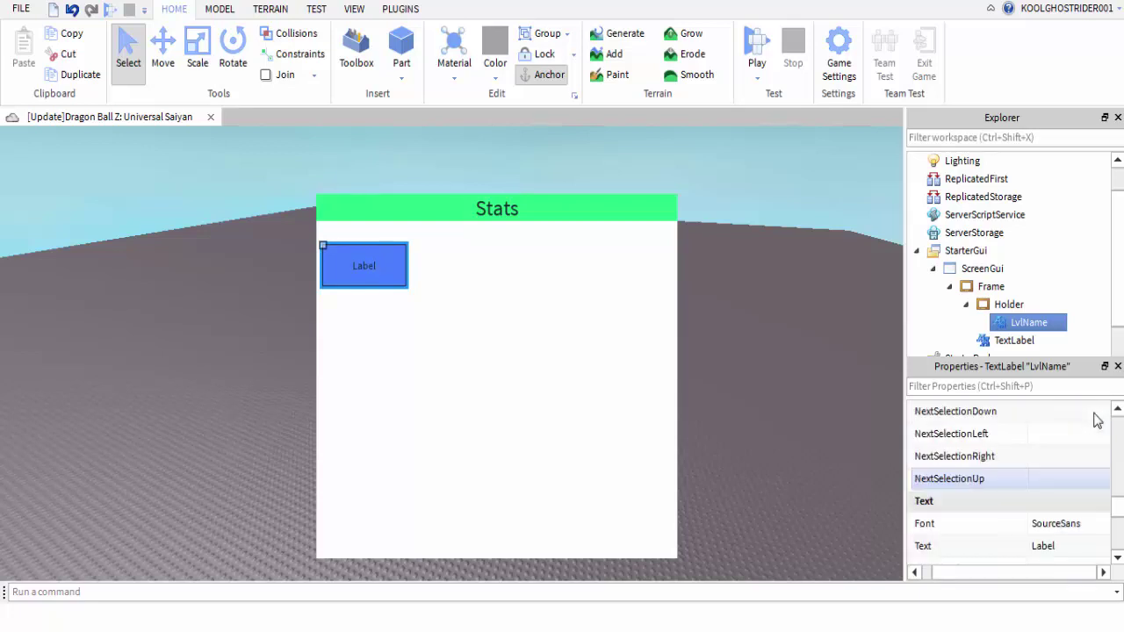
{"action": "left_click", "coordinate": [1036, 457]}
{"action": "left_click", "coordinate": [525, 281]}
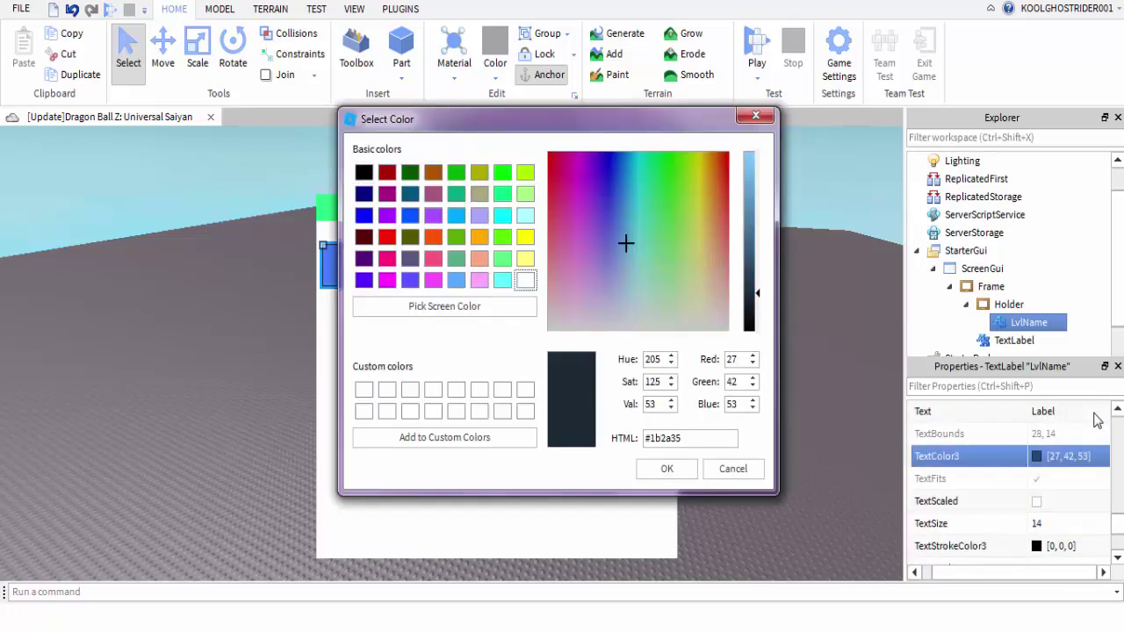
{"action": "left_click", "coordinate": [667, 469]}
{"action": "left_click", "coordinate": [1036, 502]}
Replace the LvlName label's placeholder text with Level
{"action": "scroll", "coordinate": [1053, 457], "scroll_direction": "up", "scroll_amount": 1}
{"action": "left_click", "coordinate": [1054, 479]}
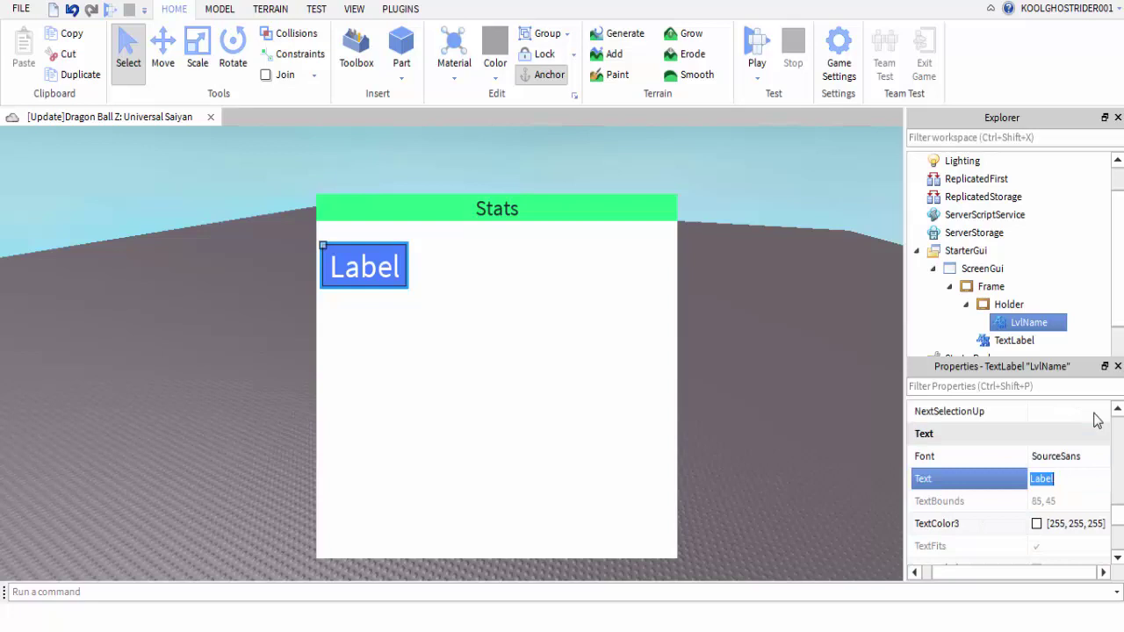
{"action": "type", "text": "Level"}
{"action": "key", "text": "Return"}
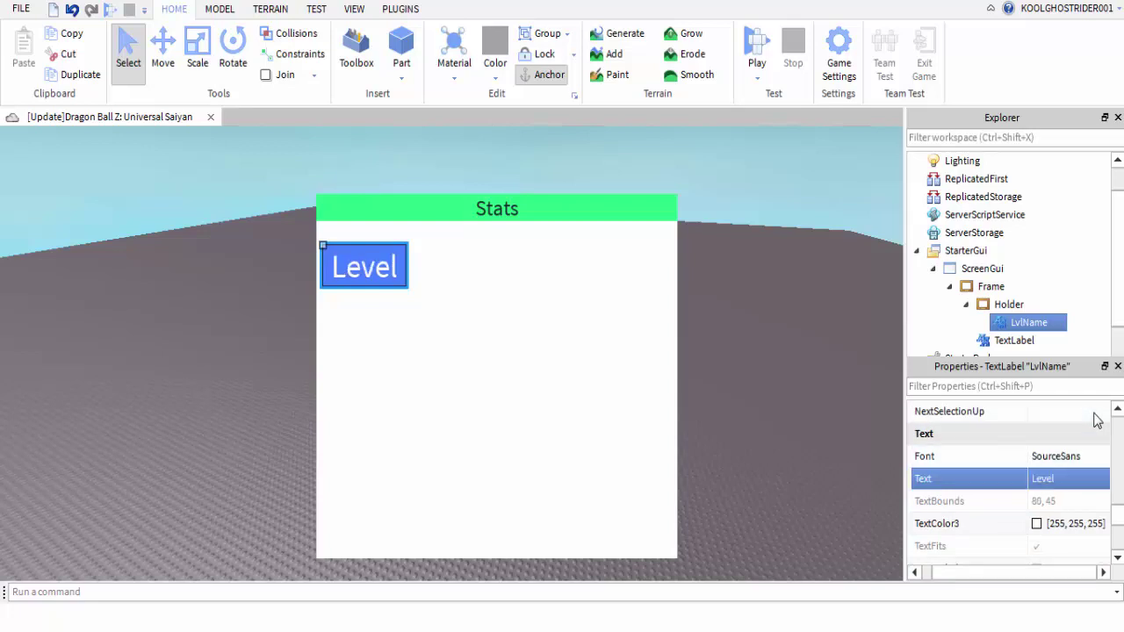
Duplicate the LvlName label inside the Holder and set the original label's text to "Level: 1"
{"action": "key", "text": "ctrl+d"}
{"action": "key", "text": "F2"}
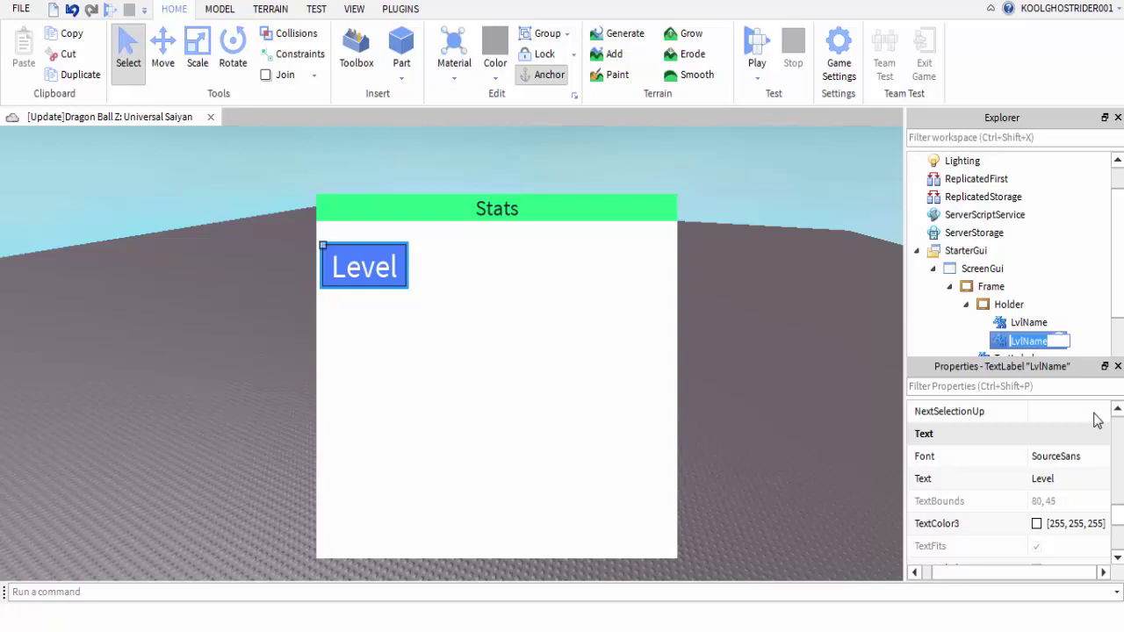
{"action": "key", "text": "Up"}
{"action": "scroll", "coordinate": [1095, 420], "scroll_direction": "down", "scroll_amount": 1}
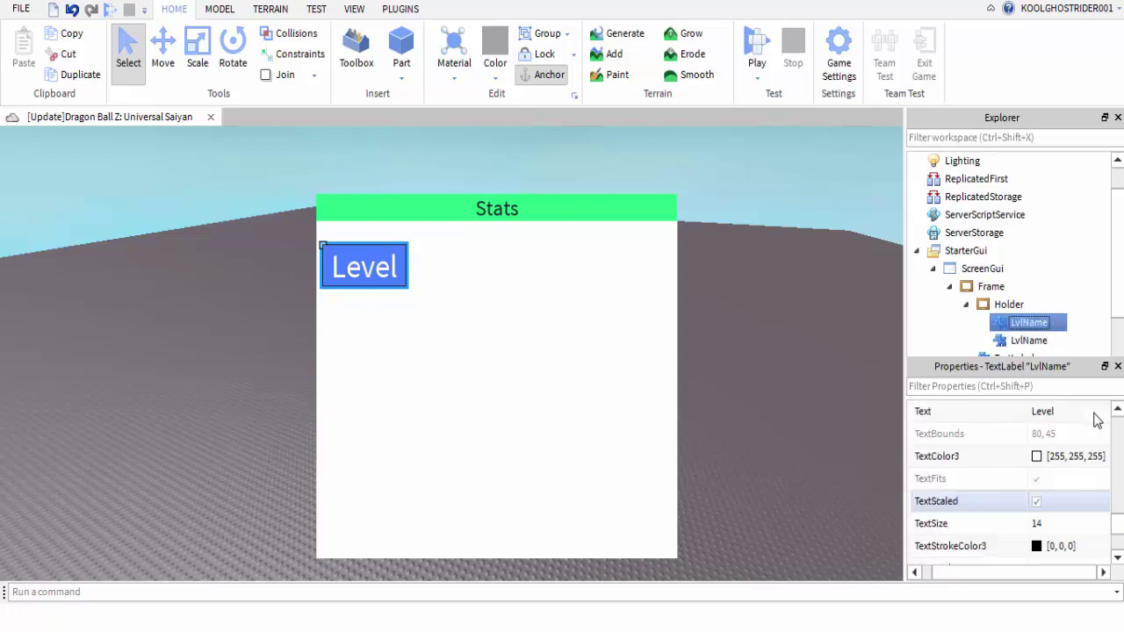
{"action": "left_click", "coordinate": [1095, 419]}
{"action": "type", "text": ": 1"}
{"action": "key", "text": "Return"}
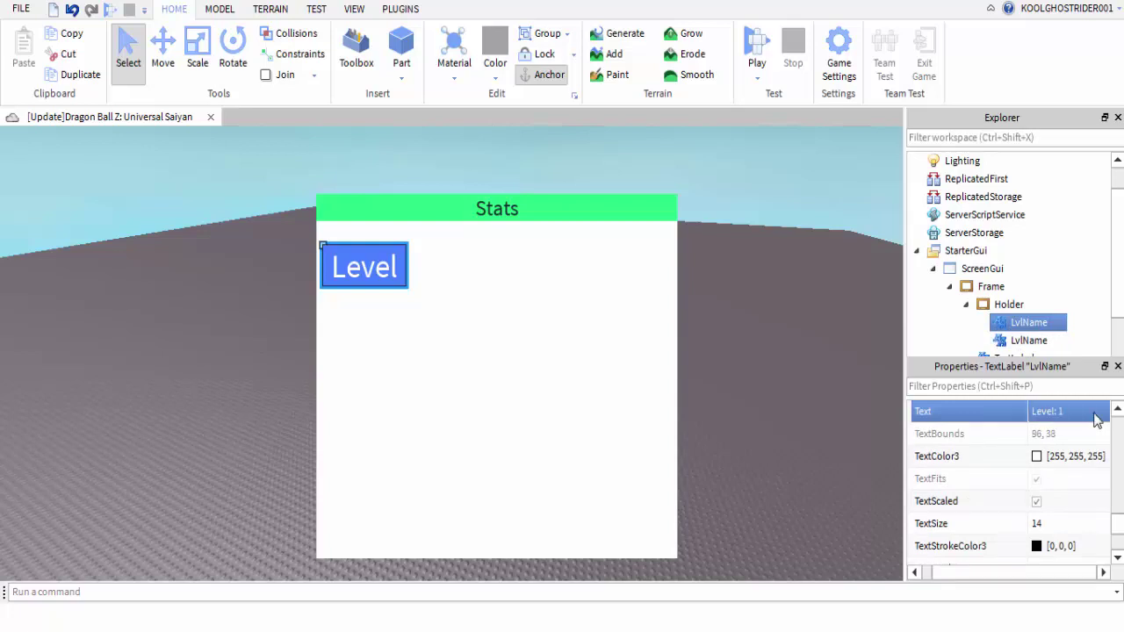
Set the duplicated LvlName label's text to "Level: 1"
{"action": "left_click", "coordinate": [1029, 340]}
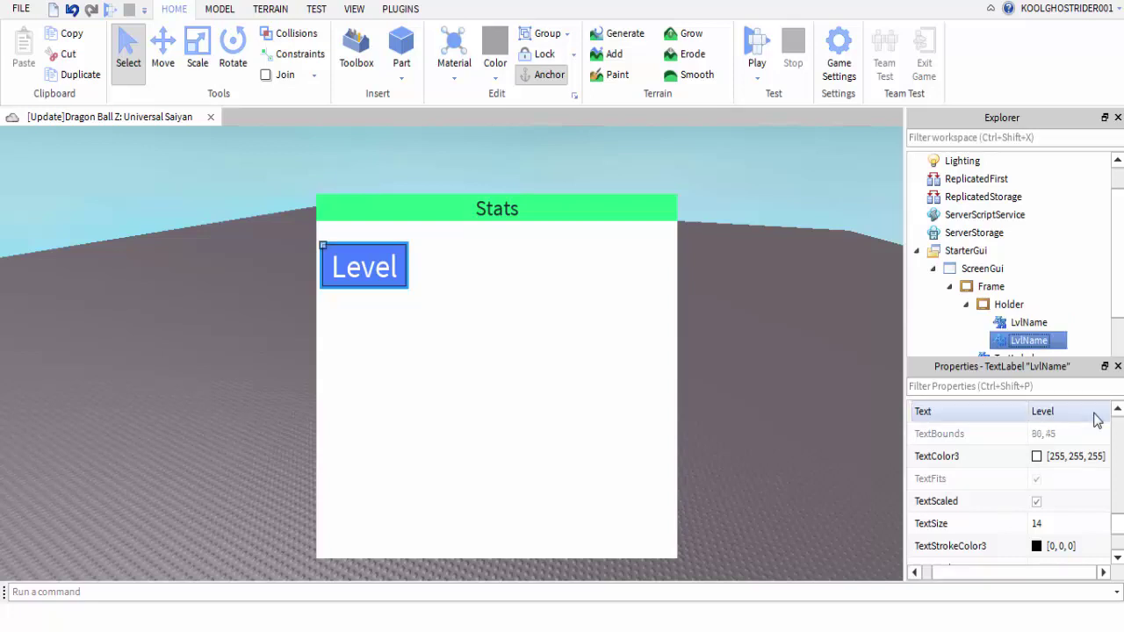
{"action": "left_click", "coordinate": [1095, 419]}
{"action": "type", "text": ": 1"}
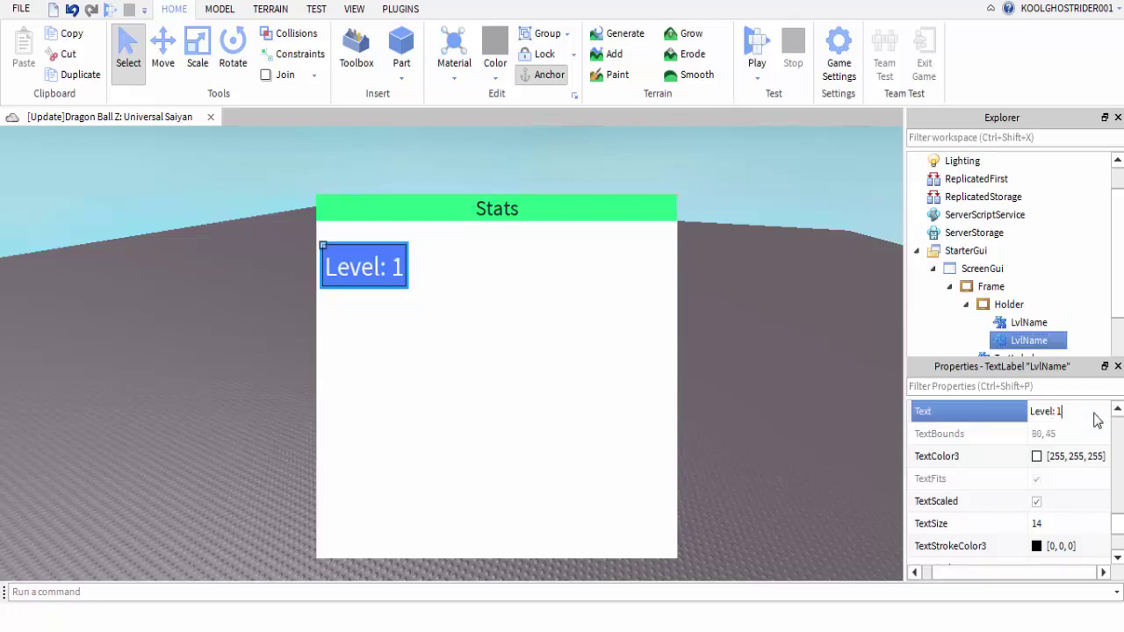
Rename the first LvlName label inside the Holder to XPBack
{"action": "key", "text": "Return"}
{"action": "key", "text": "Up"}
{"action": "key", "text": "F2"}
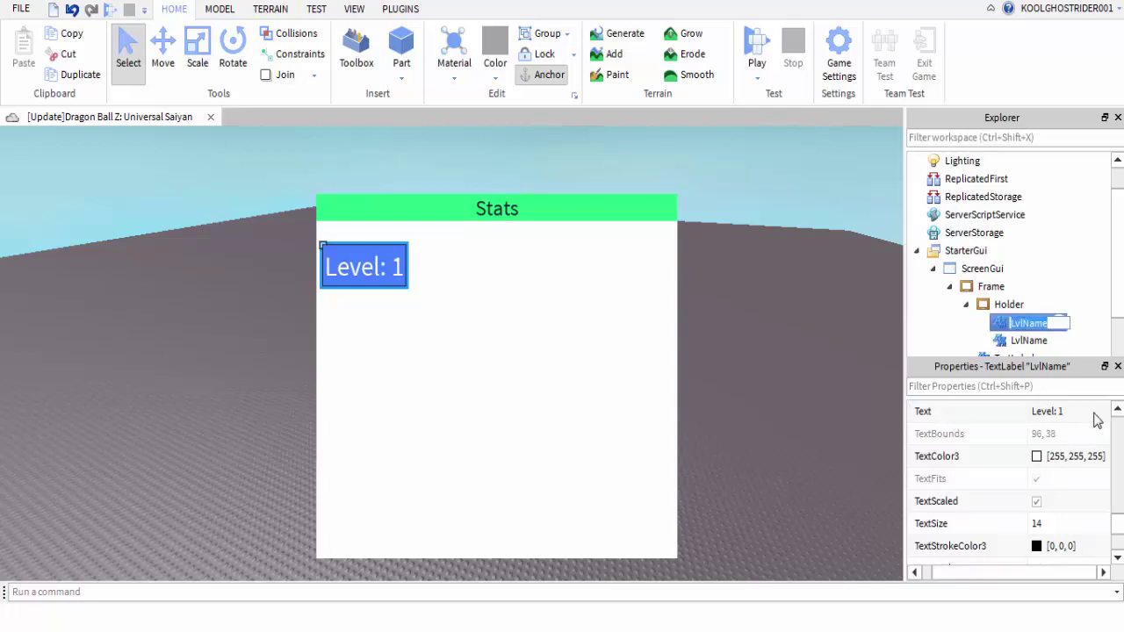
{"action": "type", "text": "LXP"}
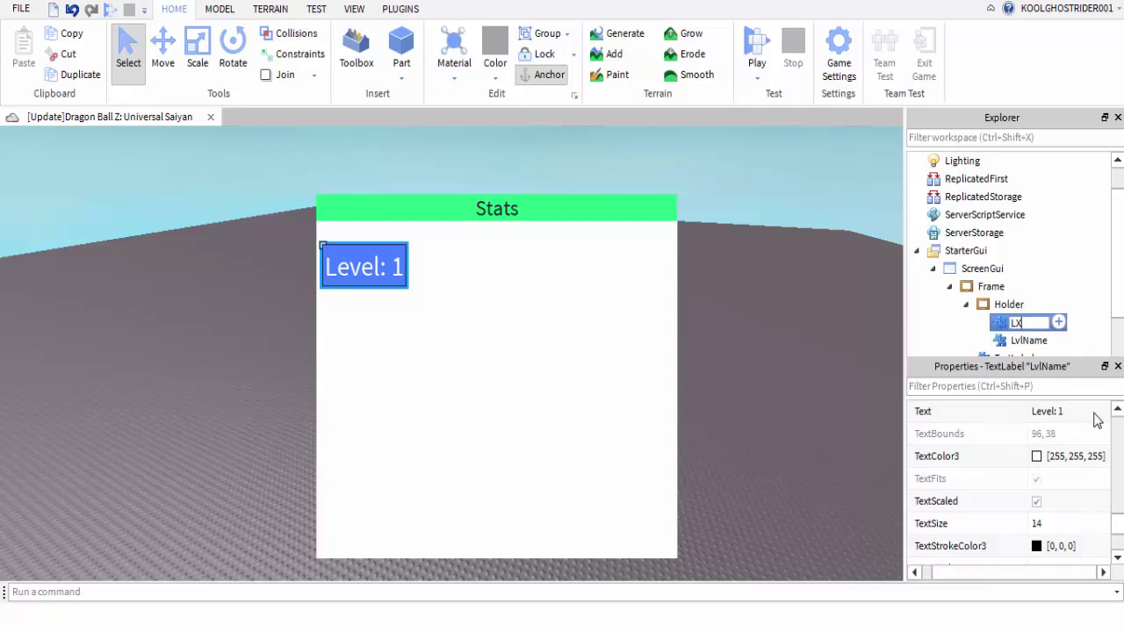
{"action": "key", "text": "Left"}
{"action": "key", "text": "Left"}
{"action": "key", "text": "BackSpace"}
{"action": "type", "text": "Hold"}
{"action": "key", "text": "BackSpace"}
{"action": "key", "text": "BackSpace"}
{"action": "key", "text": "BackSpace"}
{"action": "key", "text": "BackSpace"}
{"action": "type", "text": "Back"}
{"action": "key", "text": "Return"}
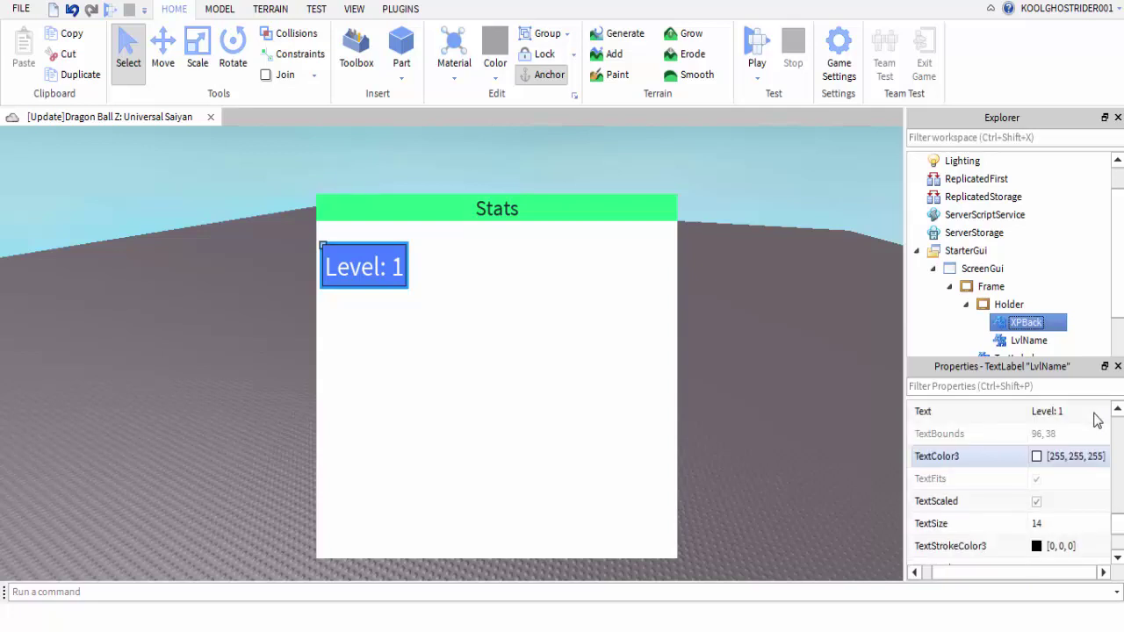
Clear the XPBack label's text, leaving its text colour as it is
{"action": "left_click", "coordinate": [1036, 457]}
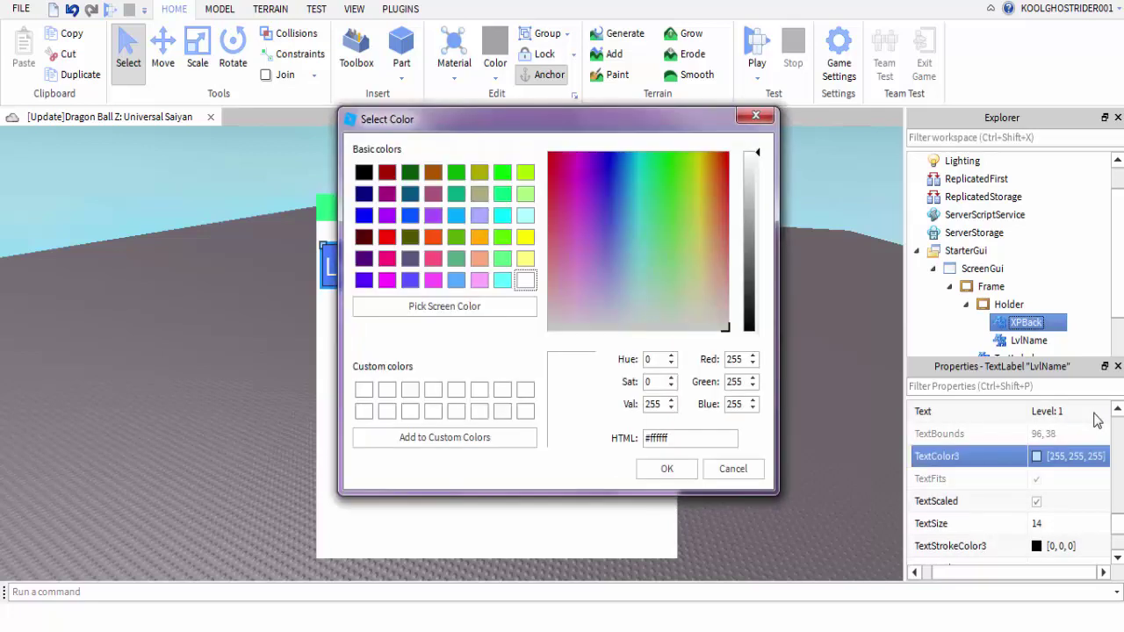
{"action": "left_click", "coordinate": [733, 469]}
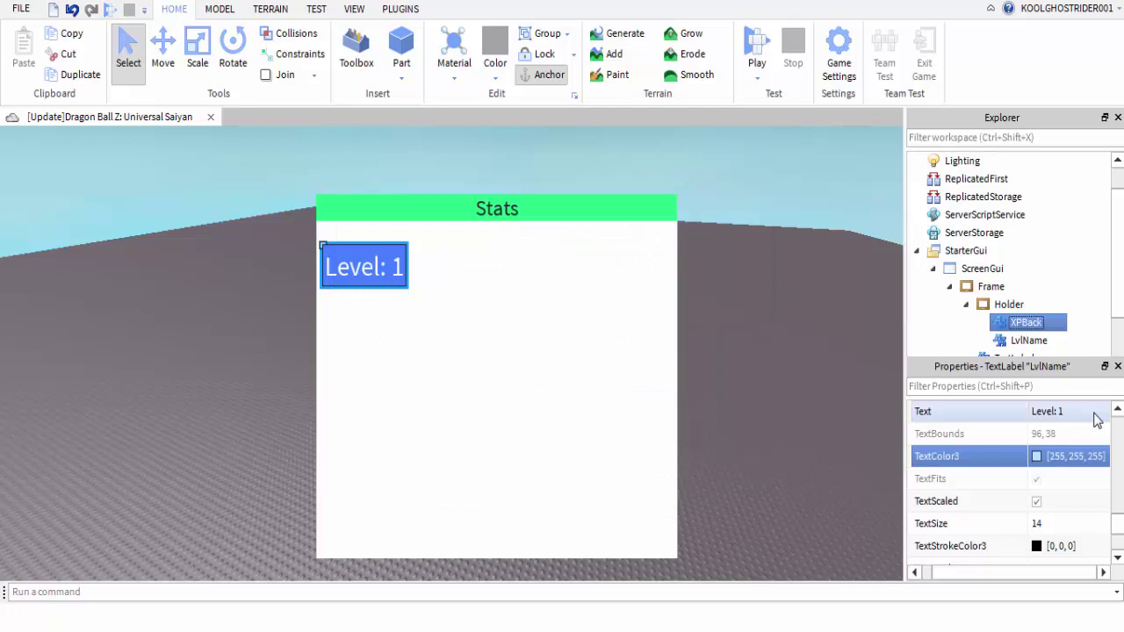
{"action": "left_click", "coordinate": [1094, 415]}
{"action": "type", "text": "0"}
{"action": "key", "text": "Return"}
{"action": "left_click", "coordinate": [1096, 419]}
{"action": "key", "text": "BackSpace"}
{"action": "key", "text": "Return"}
Make the XPBack label's background black (0, 0, 0) and set its background transparency to 0.6
{"action": "scroll", "coordinate": [1094, 420], "scroll_direction": "up", "scroll_amount": 10}
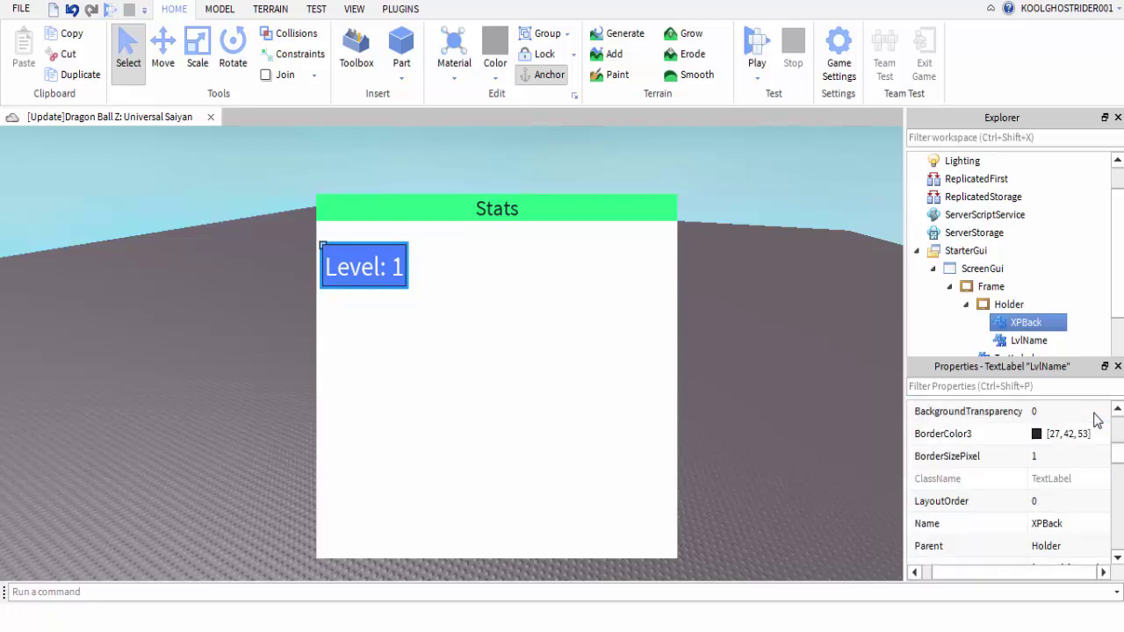
{"action": "scroll", "coordinate": [1095, 420], "scroll_direction": "up", "scroll_amount": 1}
{"action": "left_click", "coordinate": [1037, 456]}
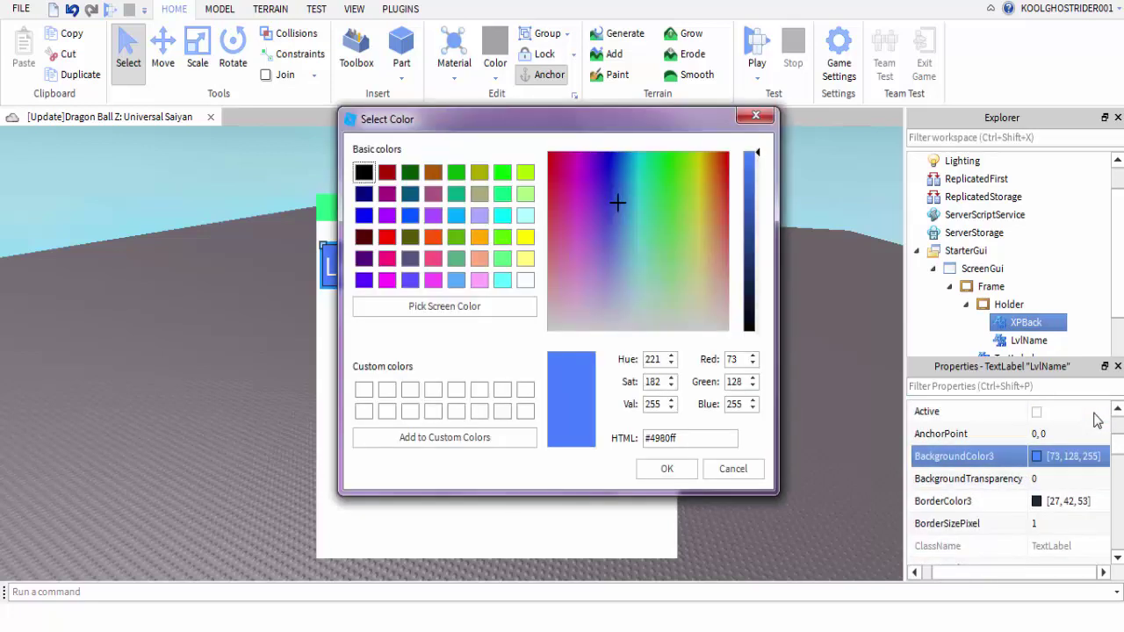
{"action": "left_click", "coordinate": [364, 173]}
{"action": "left_click", "coordinate": [667, 468]}
{"action": "left_click", "coordinate": [1051, 478]}
{"action": "type", "text": "0.6"}
{"action": "key", "text": "Return"}
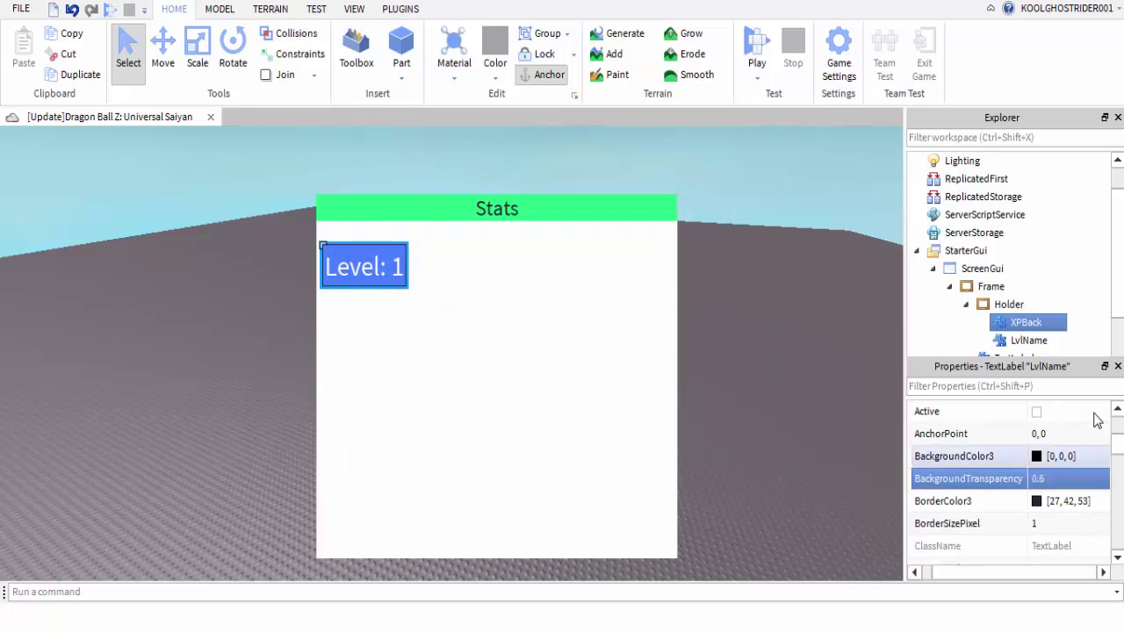
Widen the XPBack label by setting its size to {0, 200},{0, 45}
{"action": "scroll", "coordinate": [1096, 419], "scroll_direction": "down", "scroll_amount": 6}
{"action": "left_click", "coordinate": [1058, 434]}
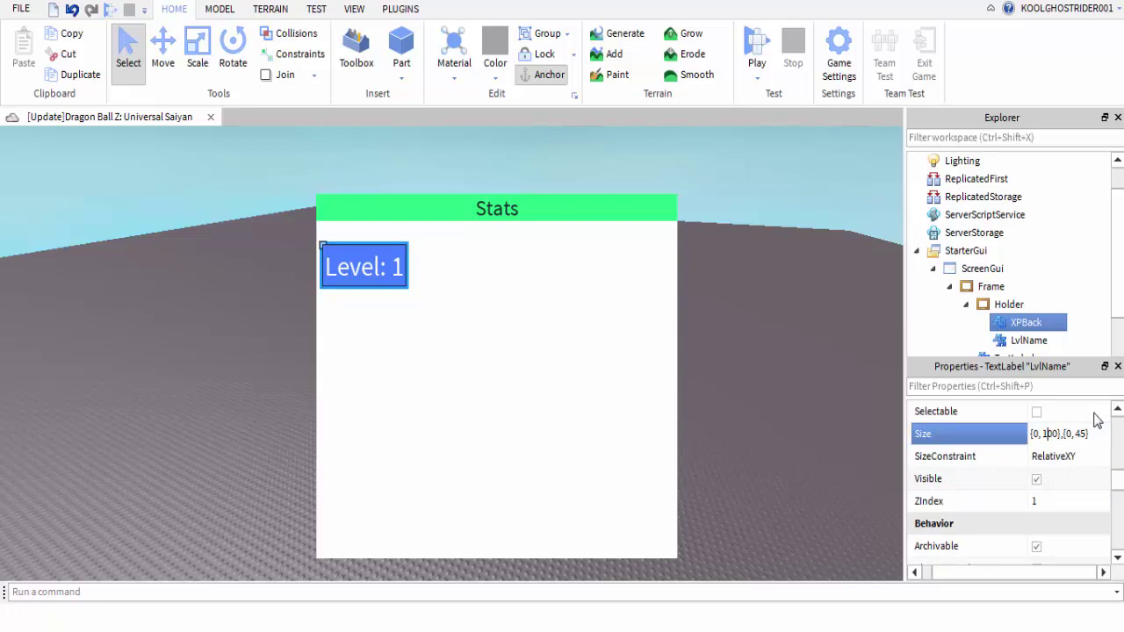
{"action": "type", "text": "2"}
{"action": "key", "text": "Return"}
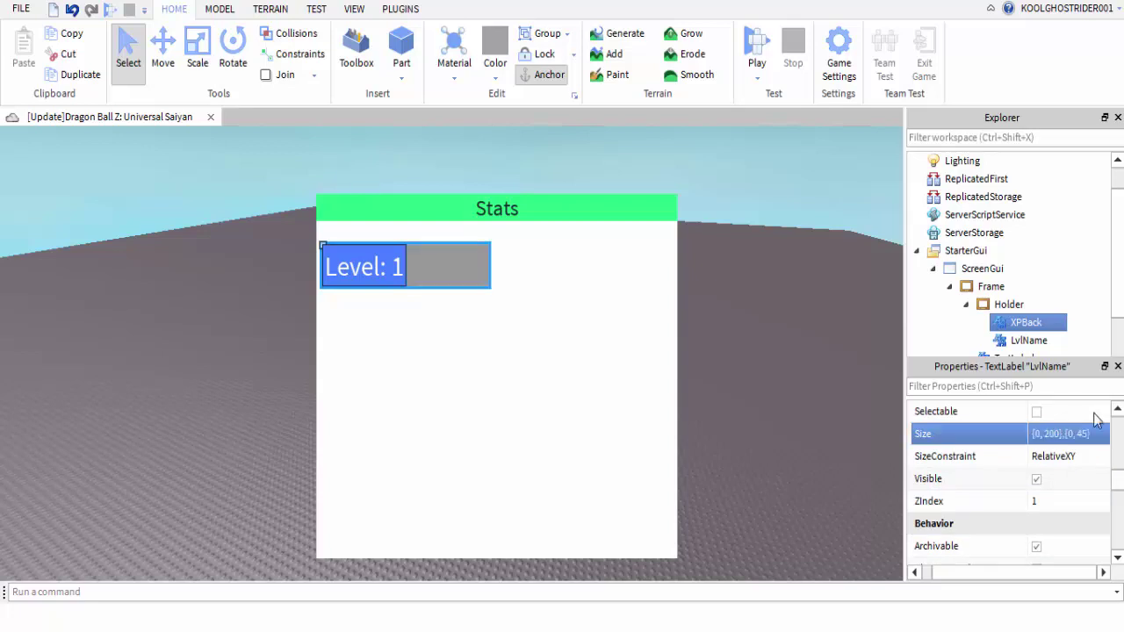
Move the XPBack label beside the Level label by setting its position to {0.3, 0},{0.03, 0}
{"action": "scroll", "coordinate": [1096, 420], "scroll_direction": "up", "scroll_amount": 3}
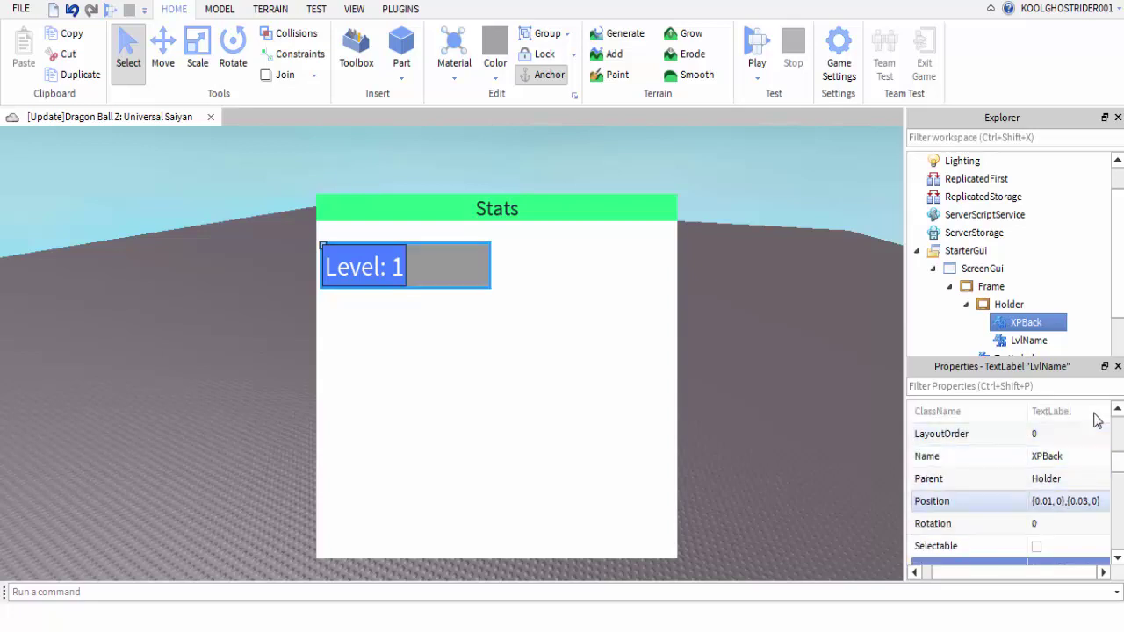
{"action": "left_click", "coordinate": [1042, 501]}
{"action": "key", "text": "BackSpace"}
{"action": "key", "text": "BackSpace"}
{"action": "type", "text": "1"}
{"action": "key", "text": "Return"}
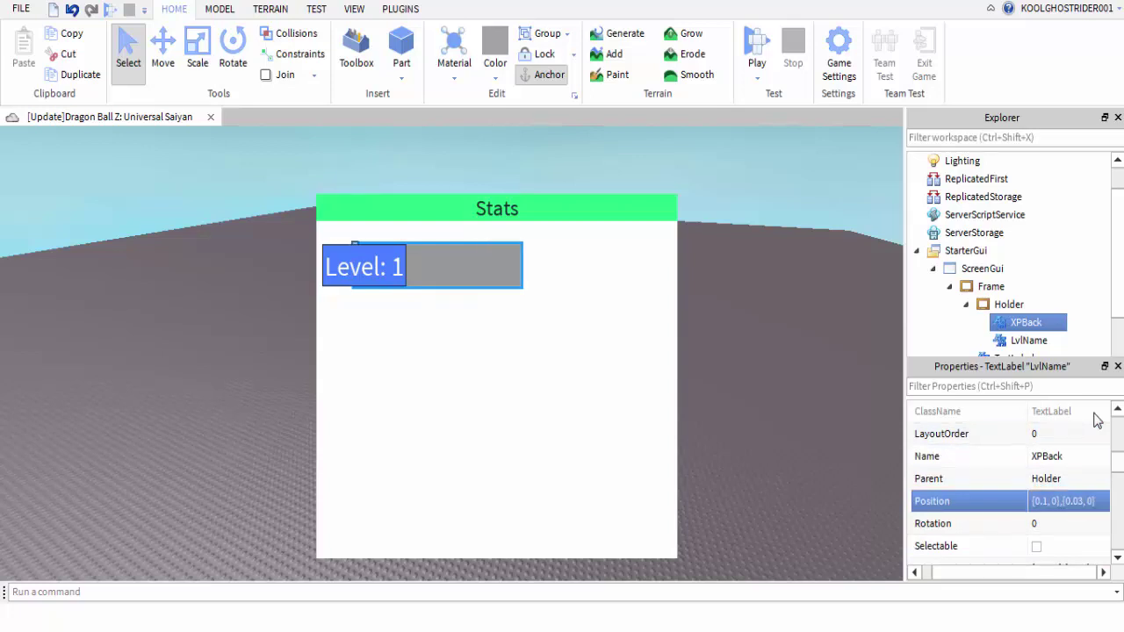
{"action": "double_click", "coordinate": [1043, 501]}
{"action": "type", "text": "3"}
{"action": "key", "text": "Return"}
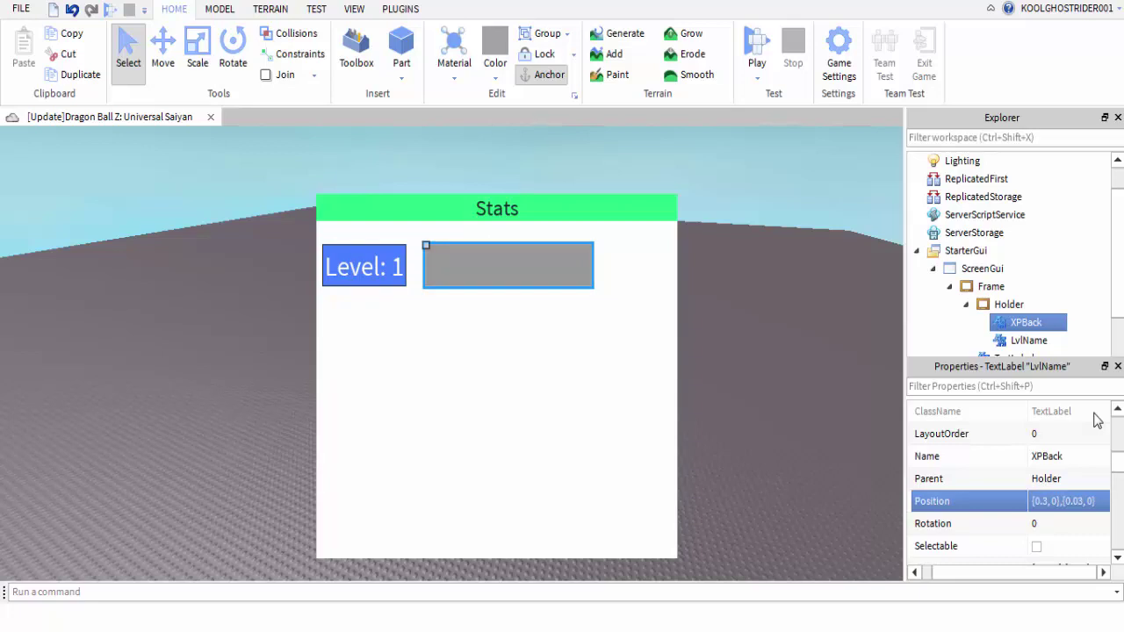
Copy the XPBack label
{"action": "left_click", "coordinate": [1090, 332]}
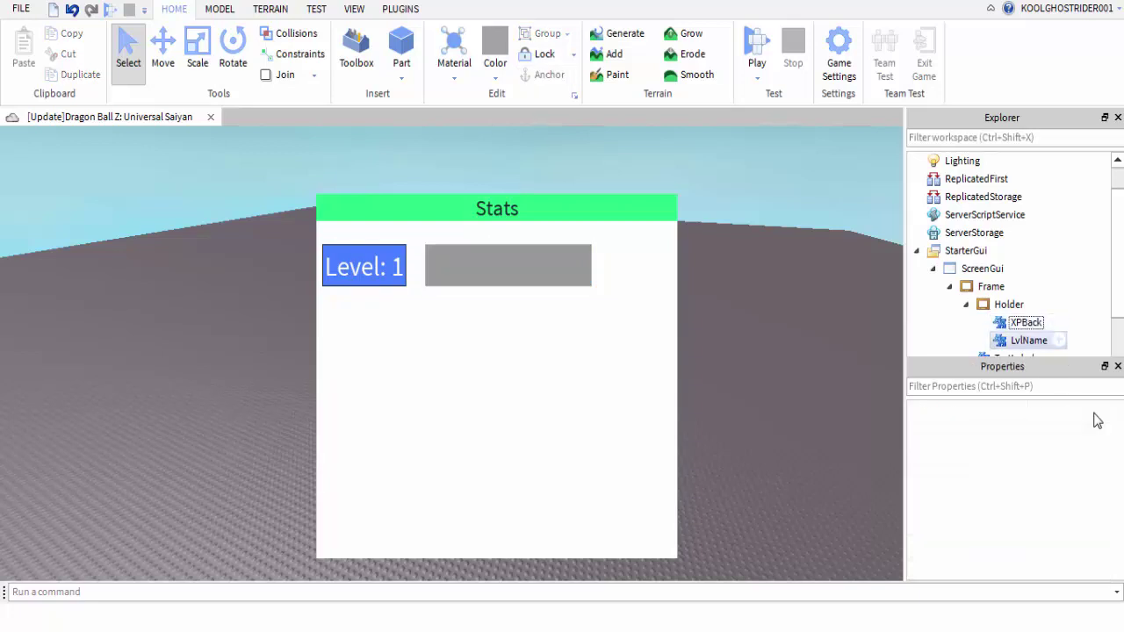
{"action": "key", "text": "Return"}
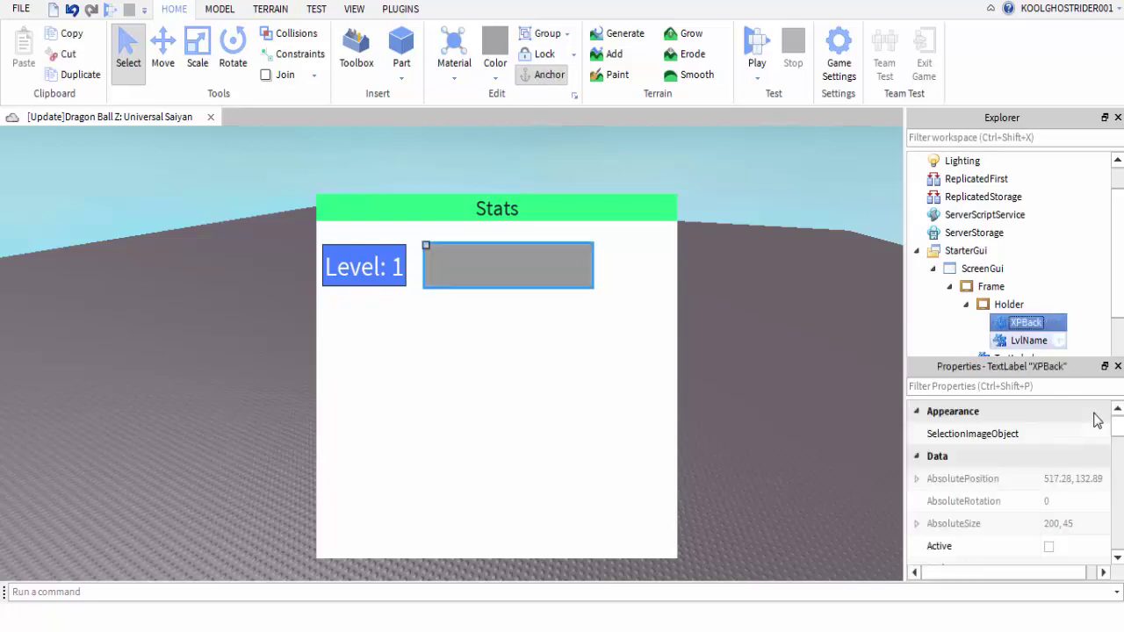
{"action": "key", "text": "ctrl+c"}
{"action": "key", "text": "ctrl+v"}
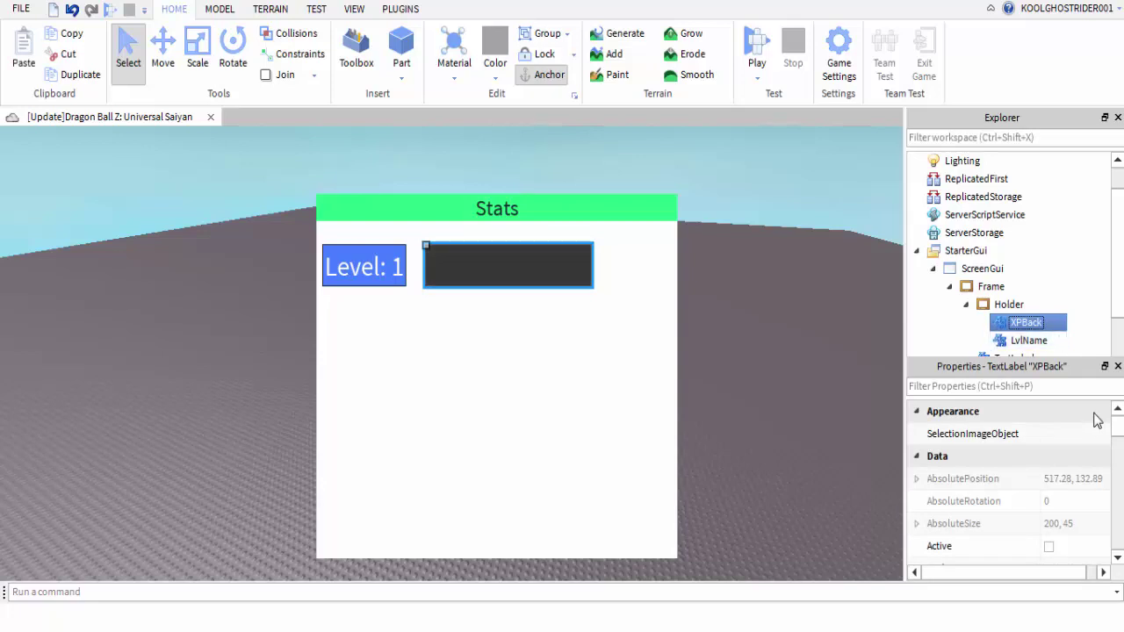
{"action": "scroll", "coordinate": [1053, 322], "scroll_direction": "down", "scroll_amount": 1}
{"action": "left_click", "coordinate": [1089, 326]}
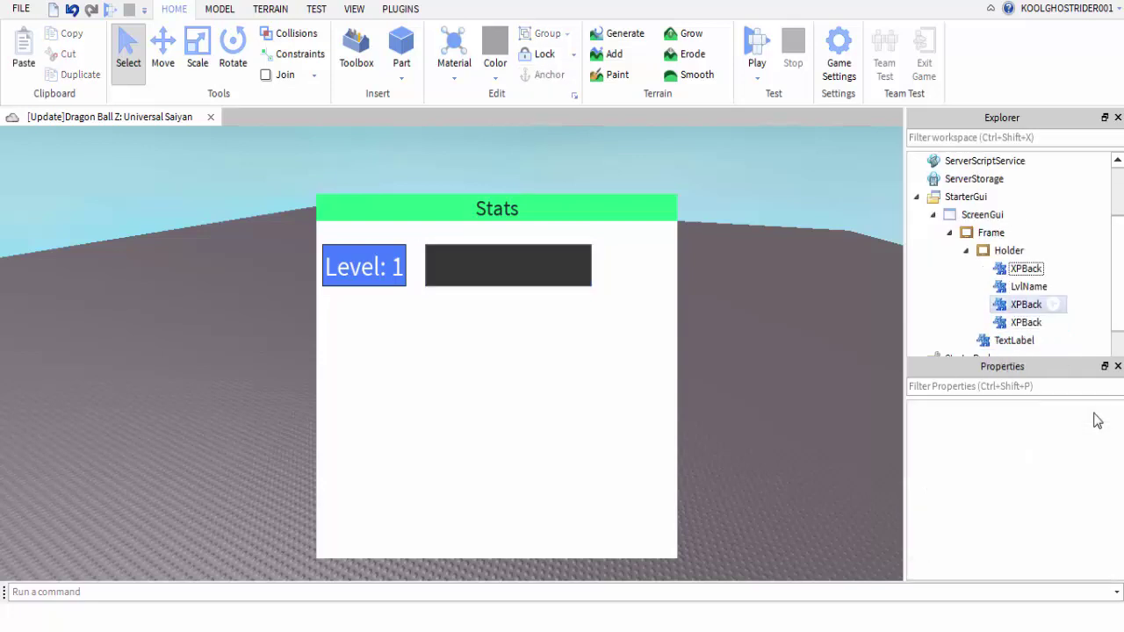
{"action": "key", "text": "ctrl+z"}
{"action": "key", "text": "ctrl+z"}
{"action": "key", "text": "ctrl+z"}
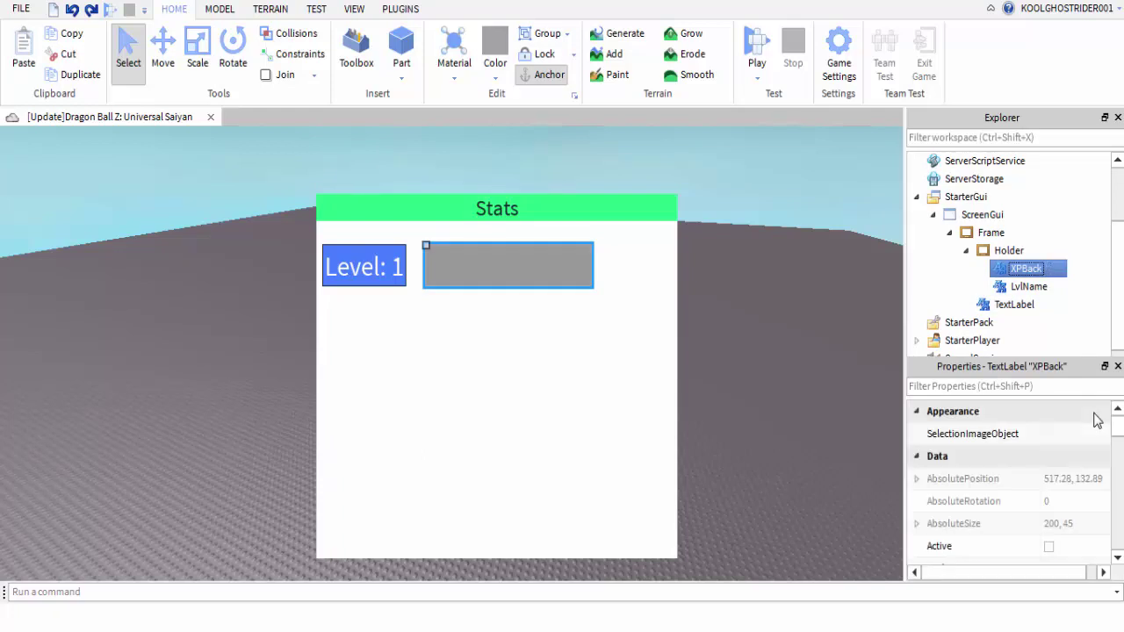
Paste the copied label inside XPBack as its child and rename the copy to Bar
{"action": "key", "text": "ctrl+shift+v"}
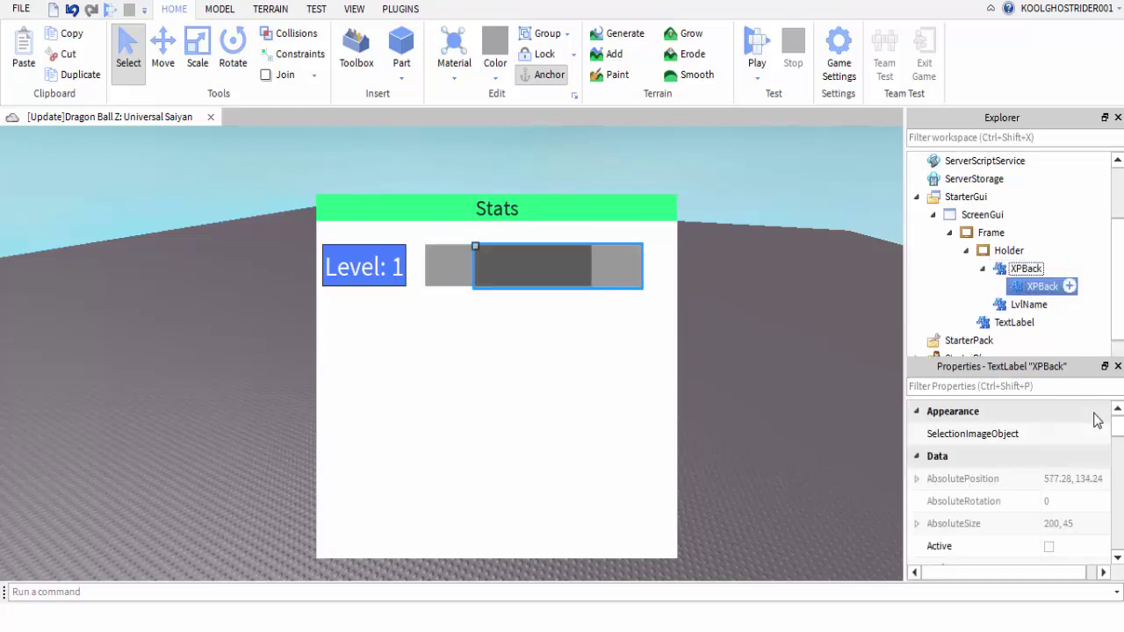
{"action": "key", "text": "F2"}
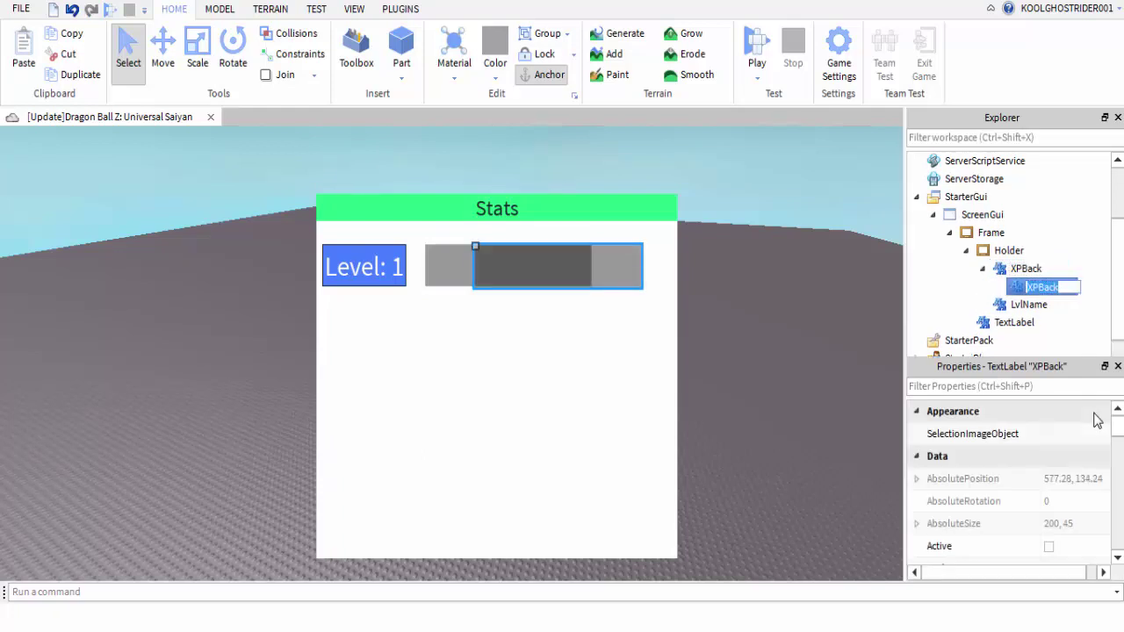
{"action": "left_click", "coordinate": [1025, 268]}
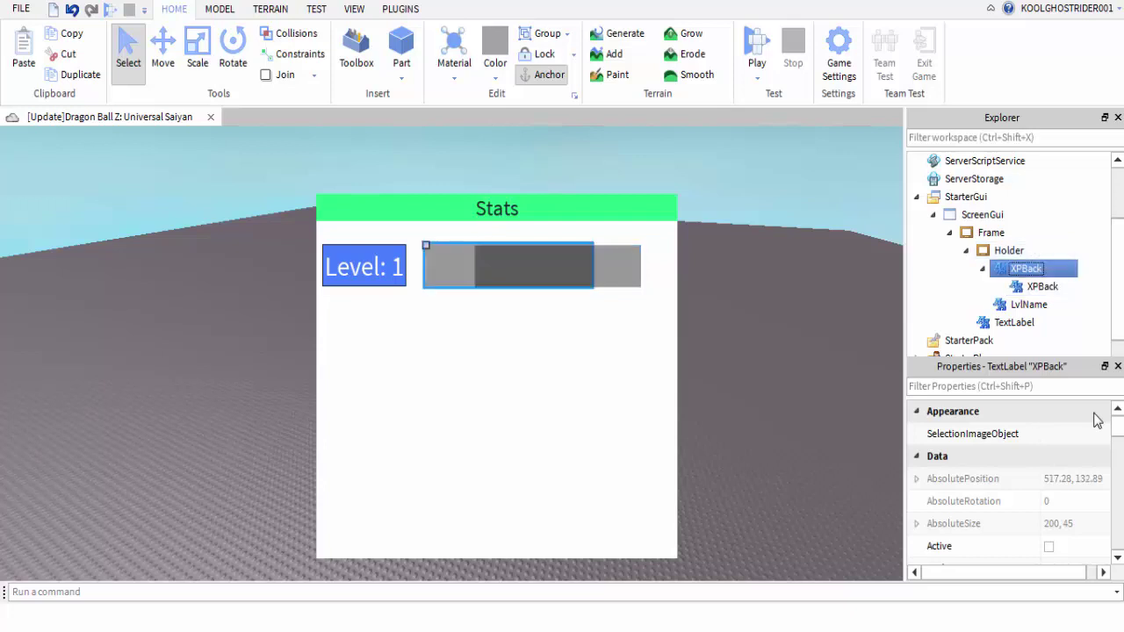
{"action": "key", "text": "Down"}
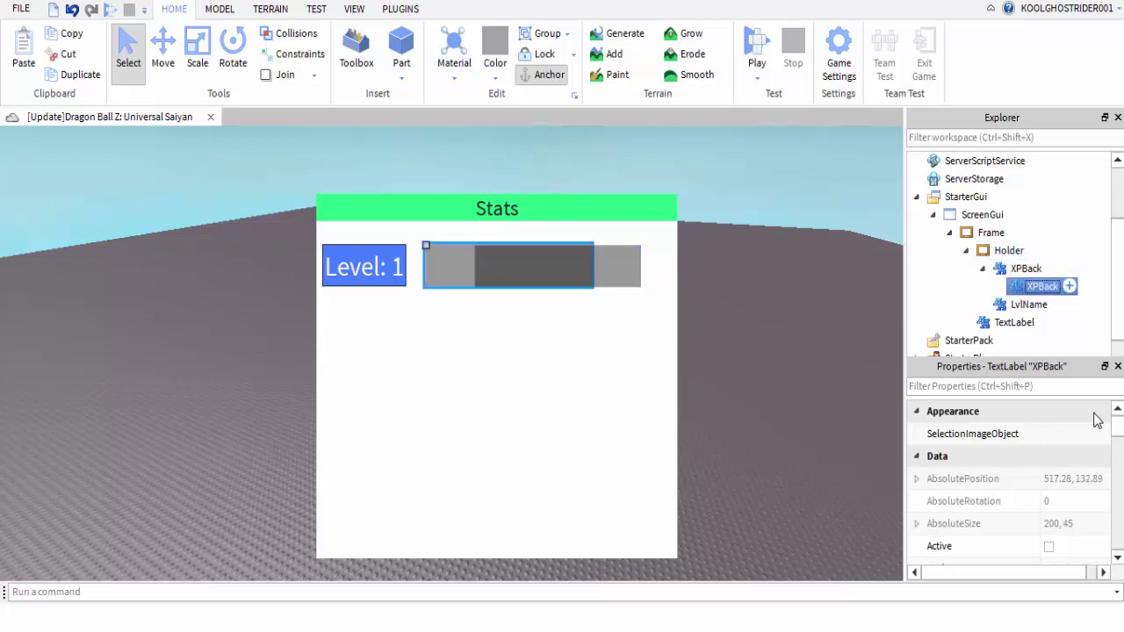
{"action": "key", "text": "F2"}
{"action": "type", "text": "Bar"}
{"action": "key", "text": "Return"}
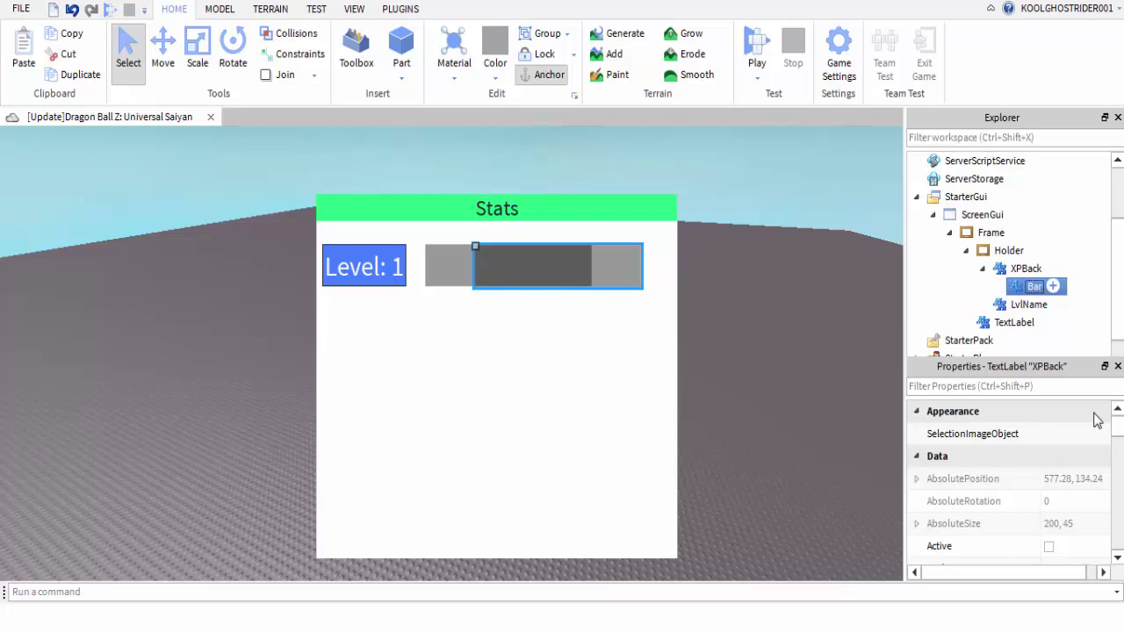
Set the horizontal part of the Bar label's size to {0, 0}
{"action": "scroll", "coordinate": [1094, 419], "scroll_direction": "down", "scroll_amount": 8}
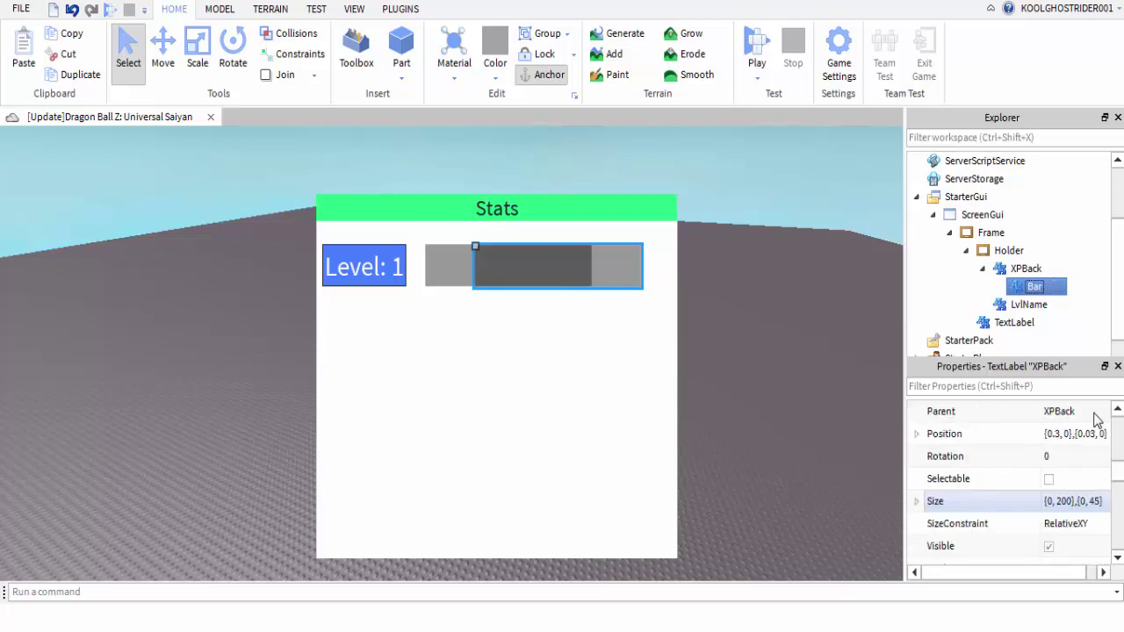
{"action": "left_click", "coordinate": [1064, 501]}
{"action": "key", "text": "Left"}
{"action": "key", "text": "BackSpace"}
{"action": "key", "text": "BackSpace"}
{"action": "key", "text": "BackSpace"}
{"action": "type", "text": "0"}
{"action": "key", "text": "BackSpace"}
{"action": "type", "text": "0"}
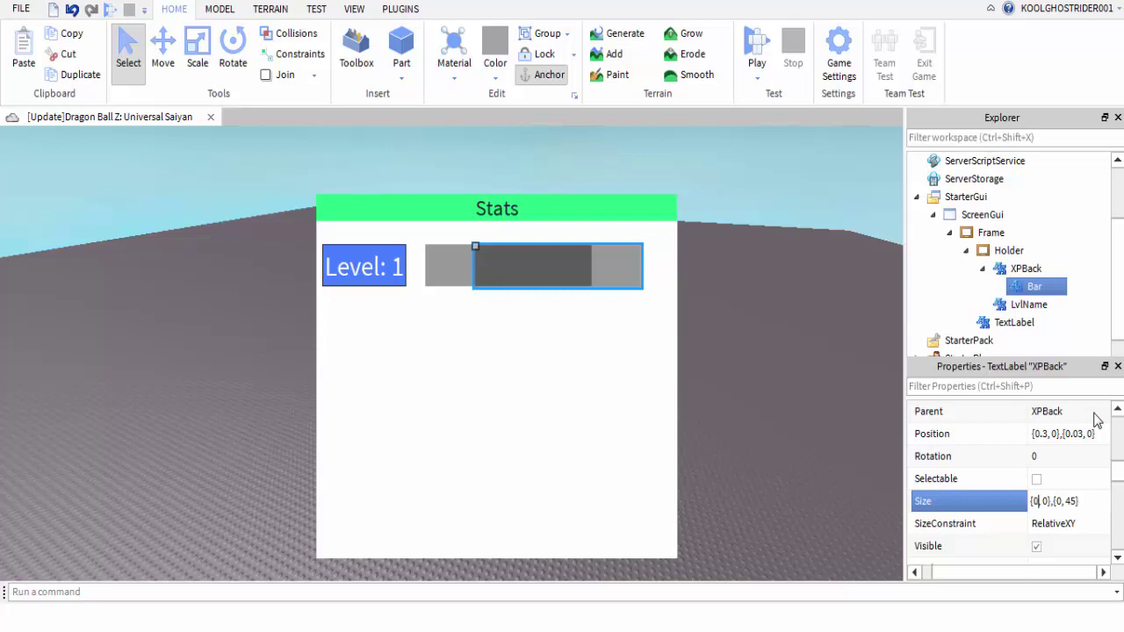
{"action": "key", "text": "Return"}
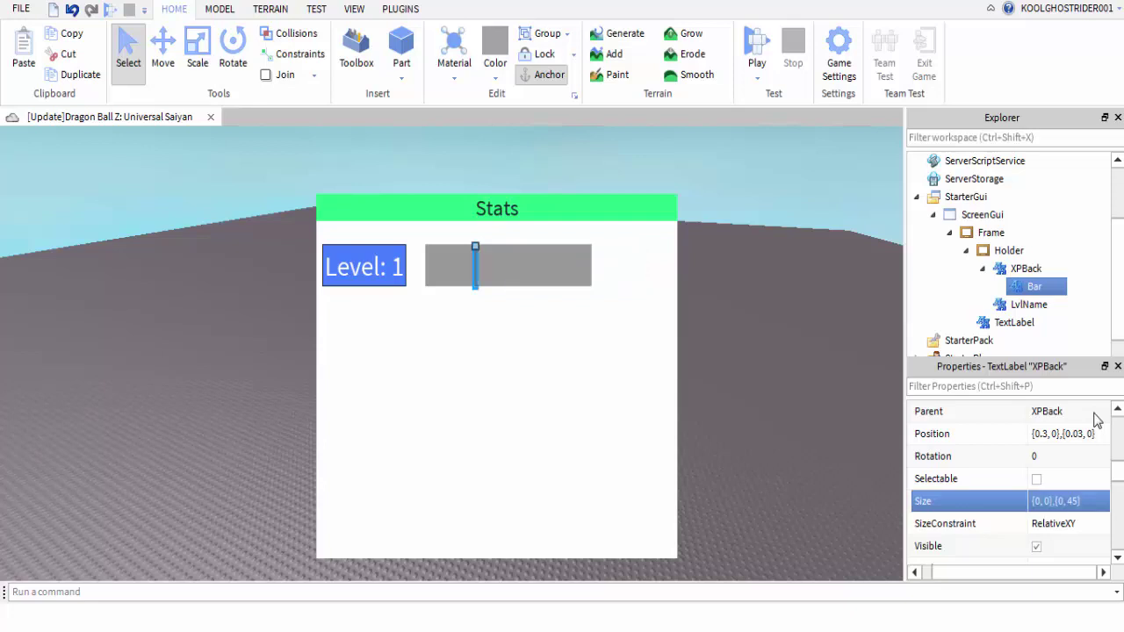
Set the vertical part of the Bar label's size to {1, 0} so it spans XPBack's full height
{"action": "key", "text": "Return"}
{"action": "type", "text": "0"}
{"action": "key", "text": "Left"}
{"action": "key", "text": "Left"}
{"action": "key", "text": "Left"}
{"action": "key", "text": "BackSpace"}
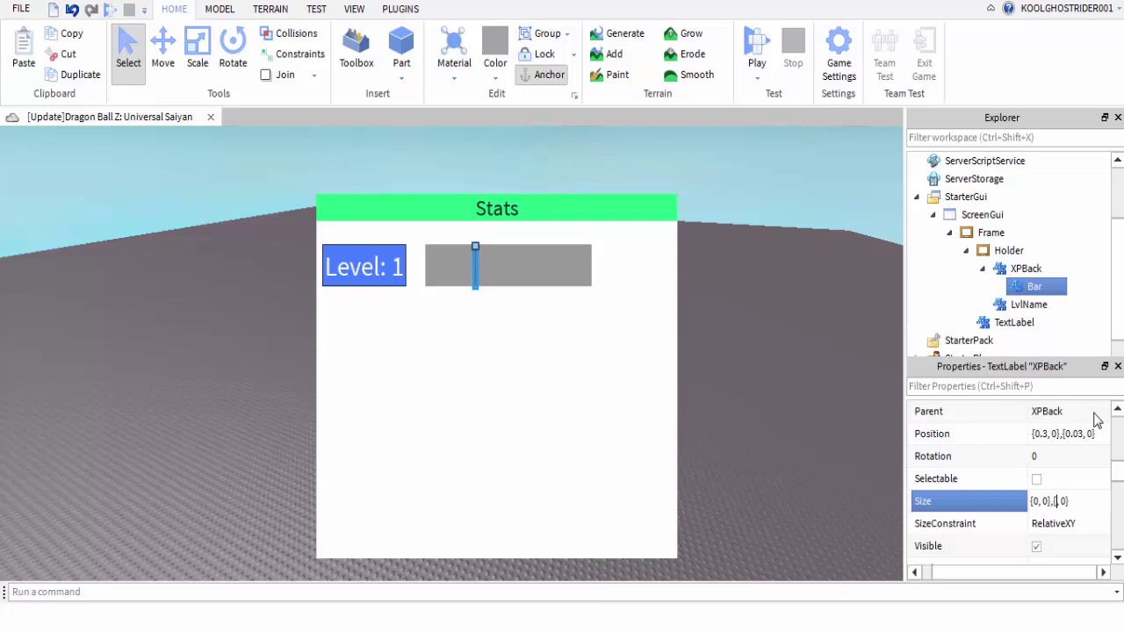
{"action": "type", "text": "1"}
{"action": "key", "text": "Return"}
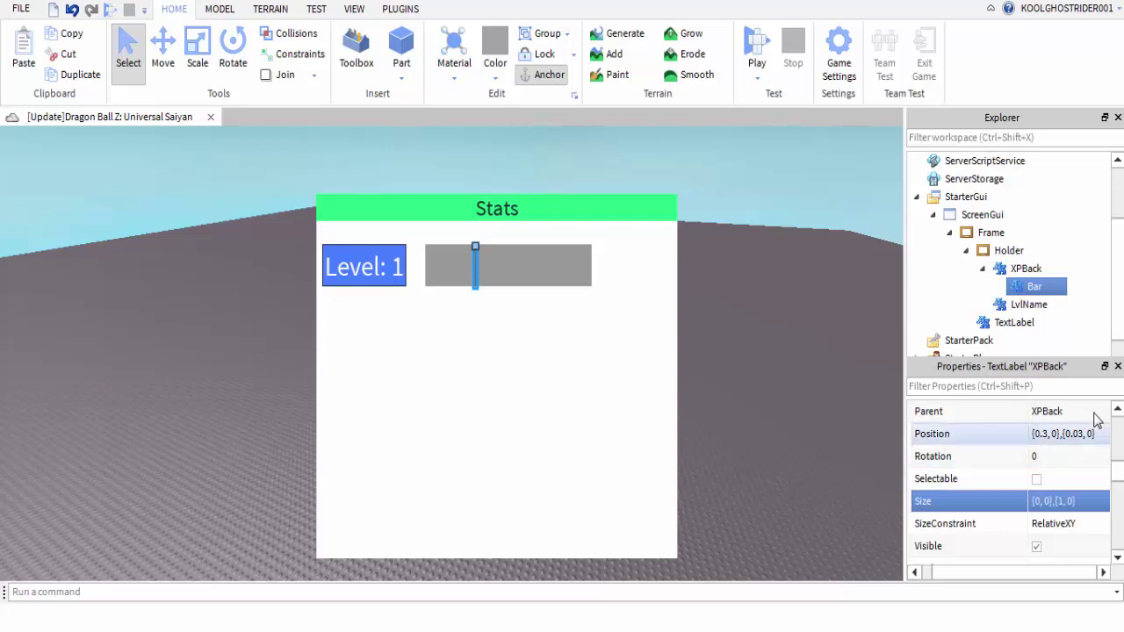
Align the Bar label with XPBack's upper-left corner by setting its position to {0, 0},{0, 0}
{"action": "double_click", "coordinate": [1079, 434]}
{"action": "key", "text": "BackSpace"}
{"action": "key", "text": "BackSpace"}
{"action": "key", "text": "Left"}
{"action": "key", "text": "Left"}
{"action": "key", "text": "Left"}
{"action": "key", "text": "Left"}
{"action": "key", "text": "Left"}
{"action": "key", "text": "Left"}
{"action": "key", "text": "Left"}
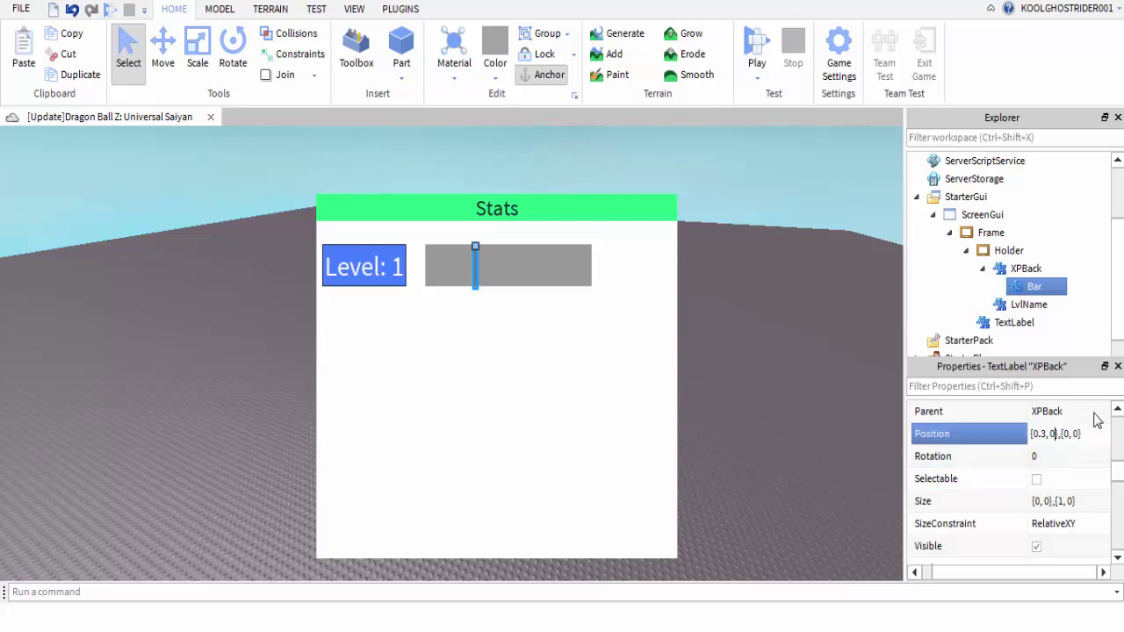
{"action": "key", "text": "BackSpace"}
{"action": "key", "text": "BackSpace"}
{"action": "key", "text": "Return"}
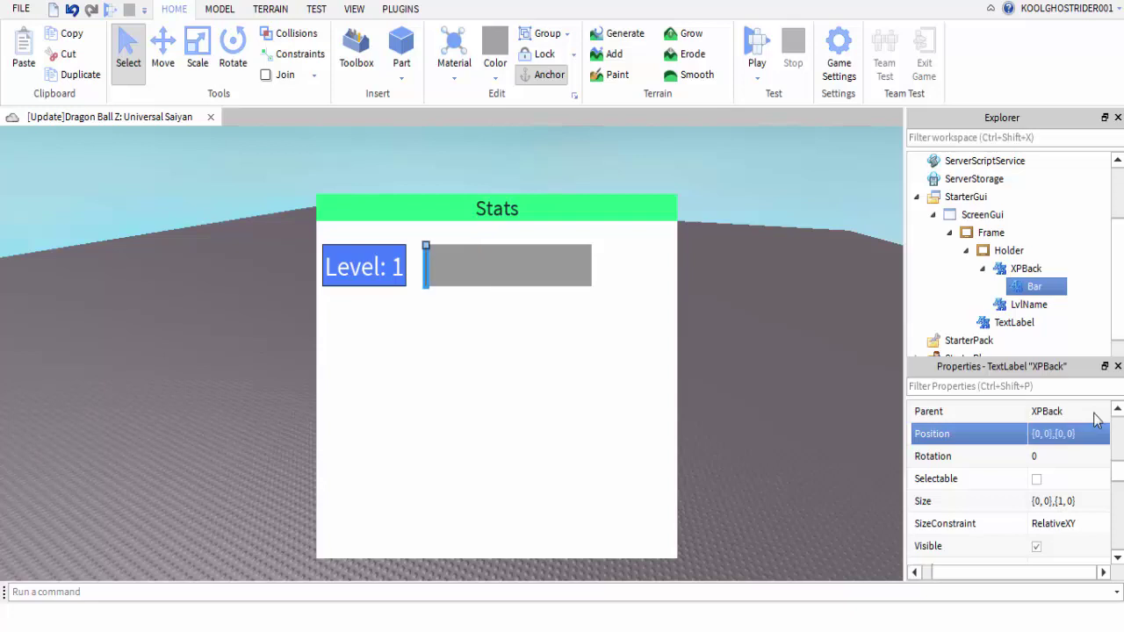
Set the Bar label's background colour to dark red (170, 0, 0)
{"action": "scroll", "coordinate": [1094, 414], "scroll_direction": "up", "scroll_amount": 6}
{"action": "scroll", "coordinate": [1094, 413], "scroll_direction": "down", "scroll_amount": 1}
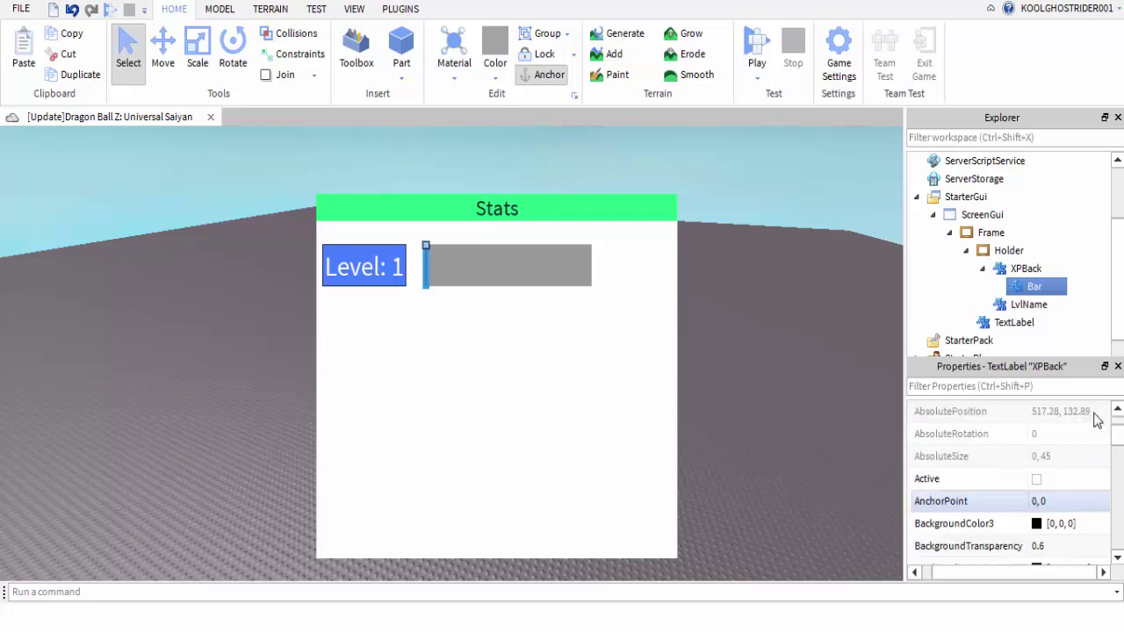
{"action": "key", "text": "Return"}
{"action": "key", "text": "Right"}
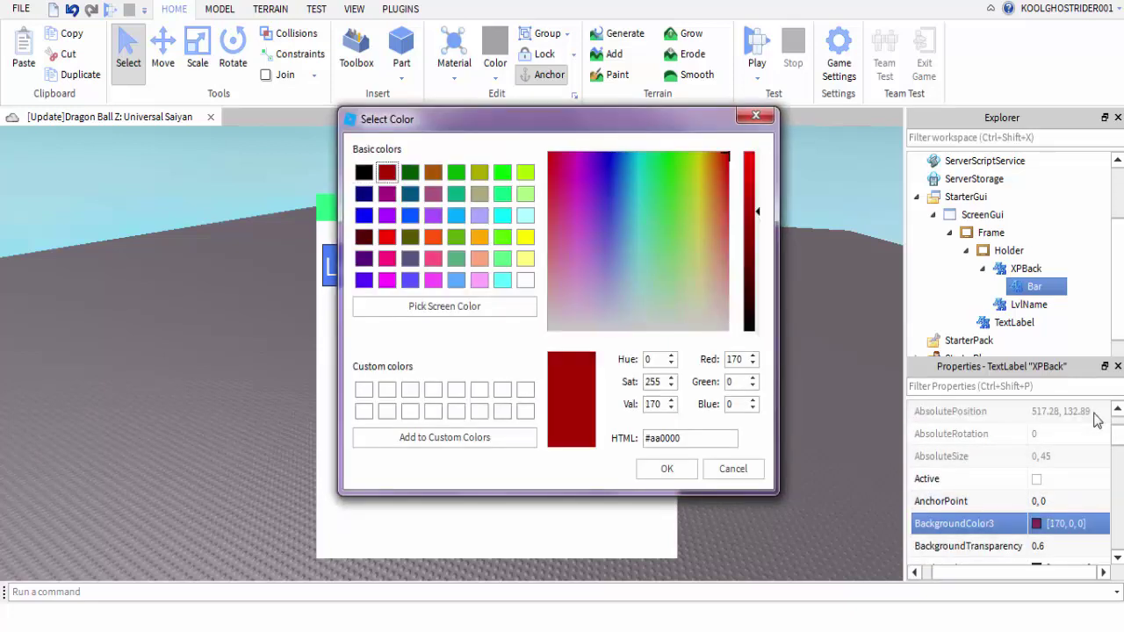
{"action": "key", "text": "Return"}
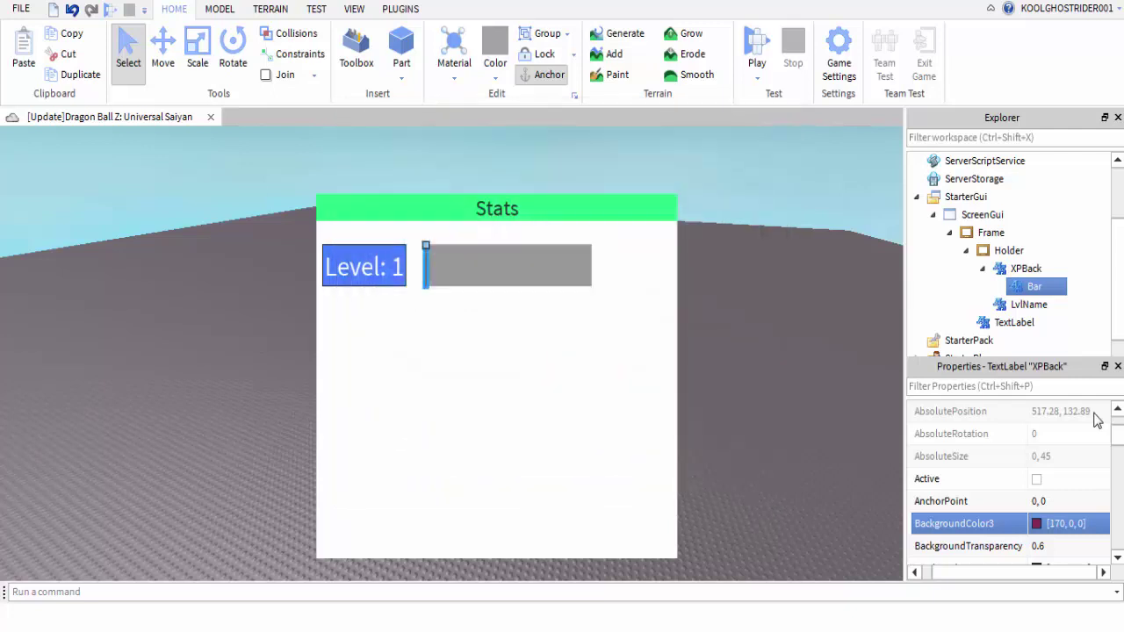
{"action": "key", "text": "Escape"}
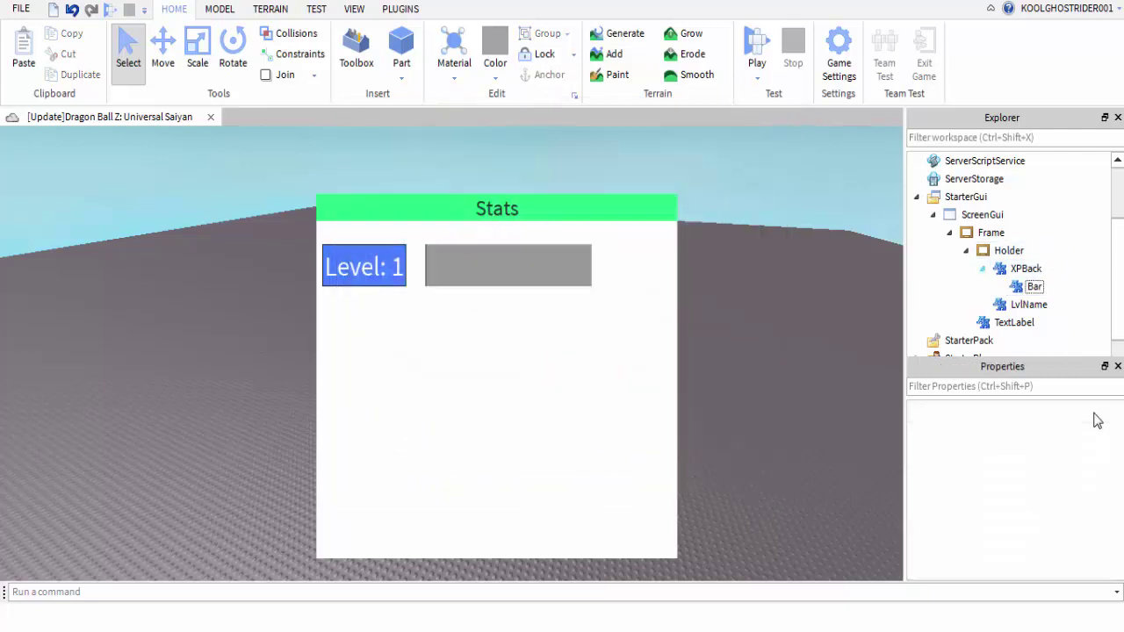
{"action": "scroll", "coordinate": [983, 268], "scroll_direction": "up", "scroll_amount": 2}
{"action": "left_click", "coordinate": [917, 161]}
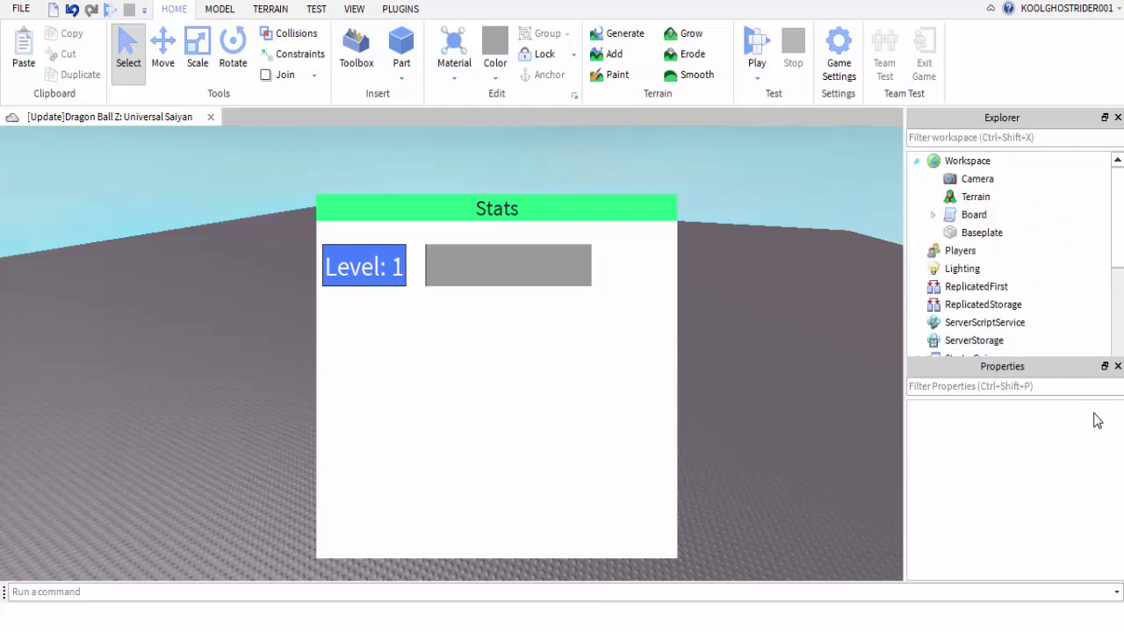
Open the Board script from the Workspace to review the player stats it stores, and close it again
{"action": "left_click", "coordinate": [934, 215]}
{"action": "left_click", "coordinate": [933, 215]}
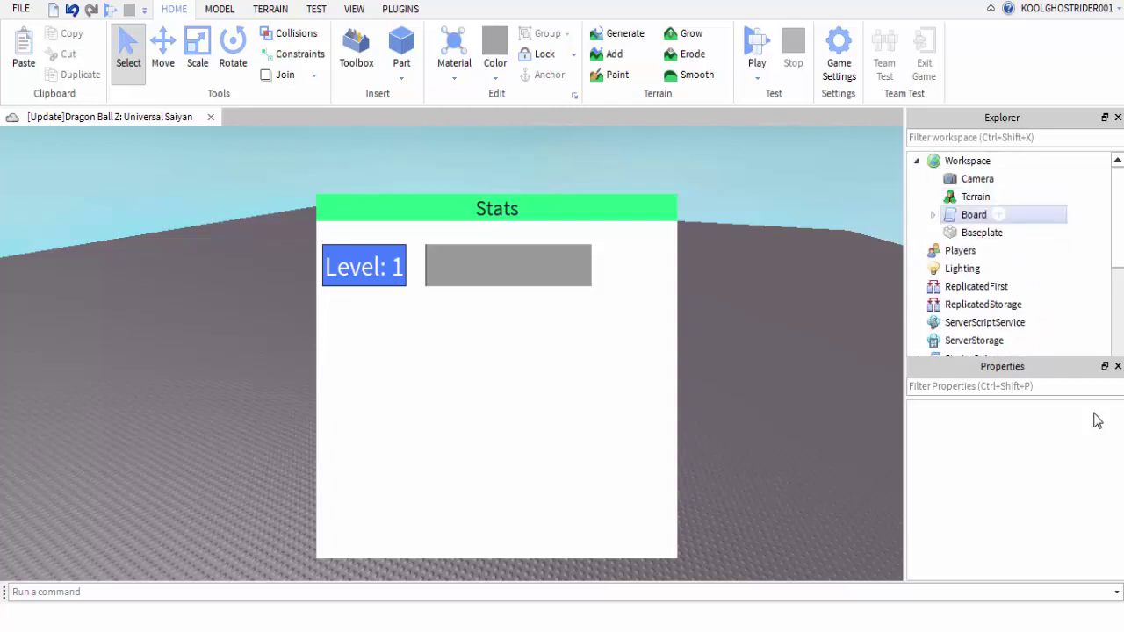
{"action": "left_click", "coordinate": [973, 215]}
{"action": "double_click", "coordinate": [974, 215]}
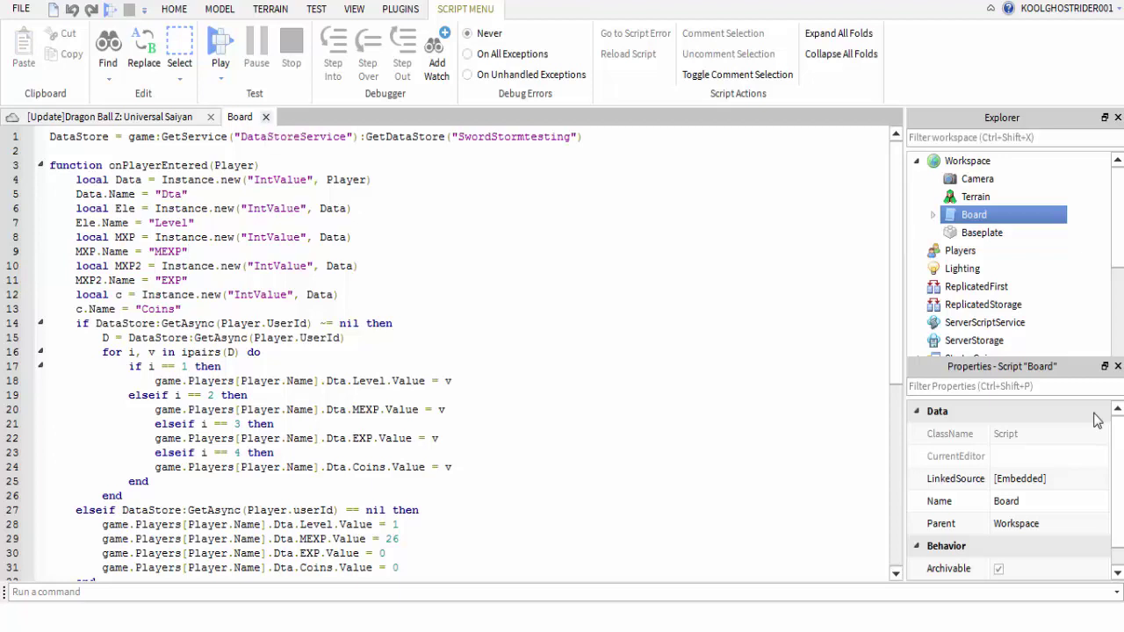
{"action": "left_click", "coordinate": [266, 117]}
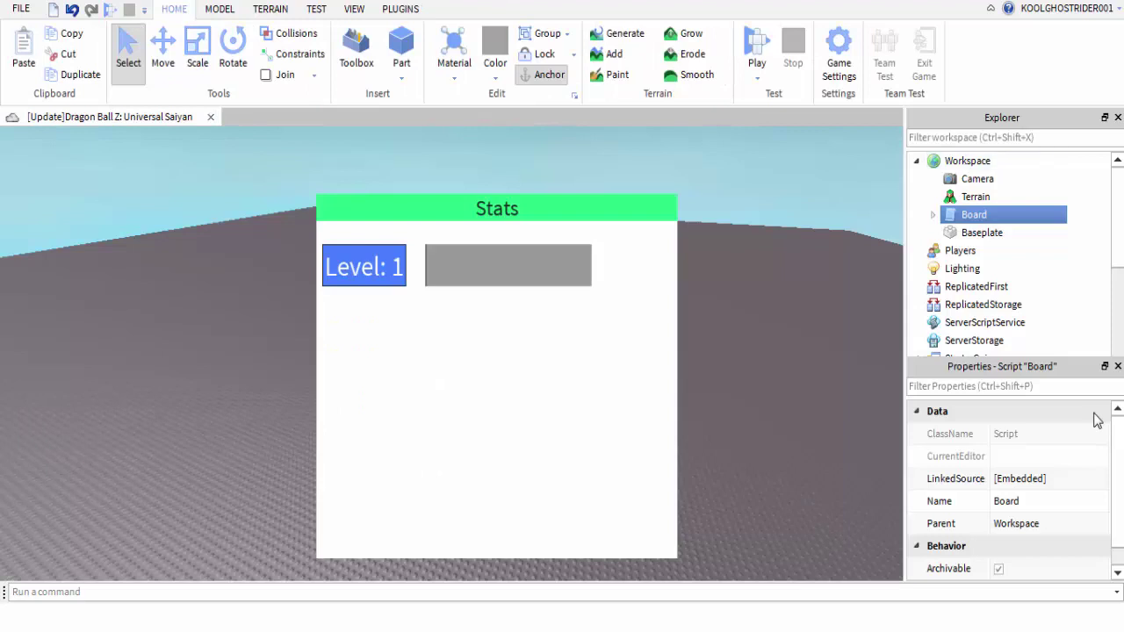
Duplicate the LvlName label inside Holder and rename the copy CoinsTxt
{"action": "scroll", "coordinate": [1014, 286], "scroll_direction": "down", "scroll_amount": 4}
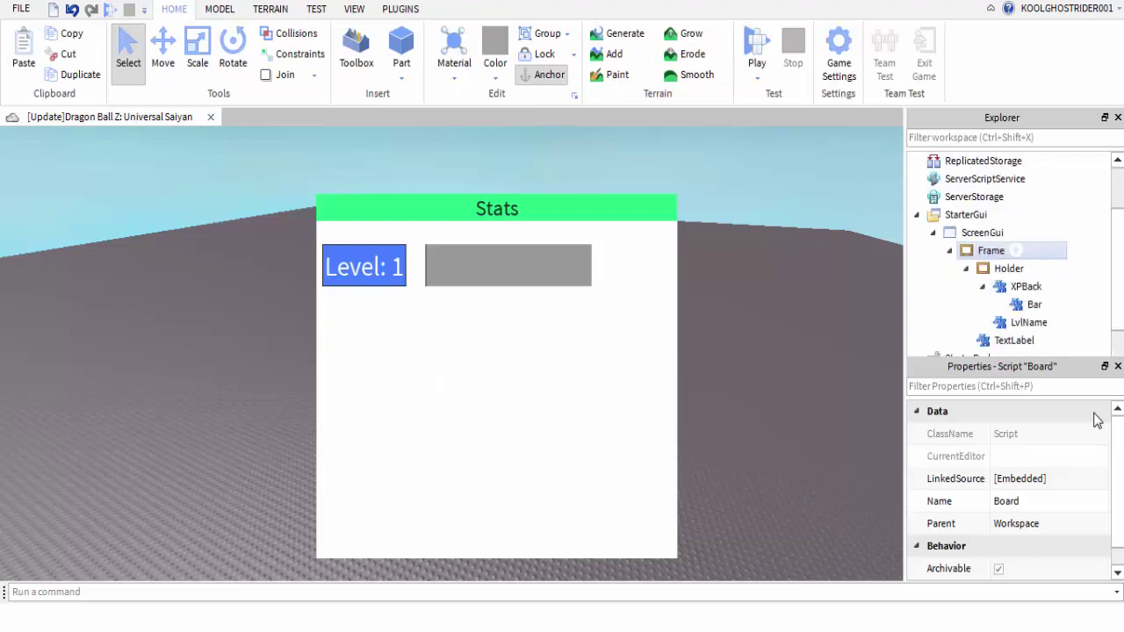
{"action": "left_click", "coordinate": [1025, 287]}
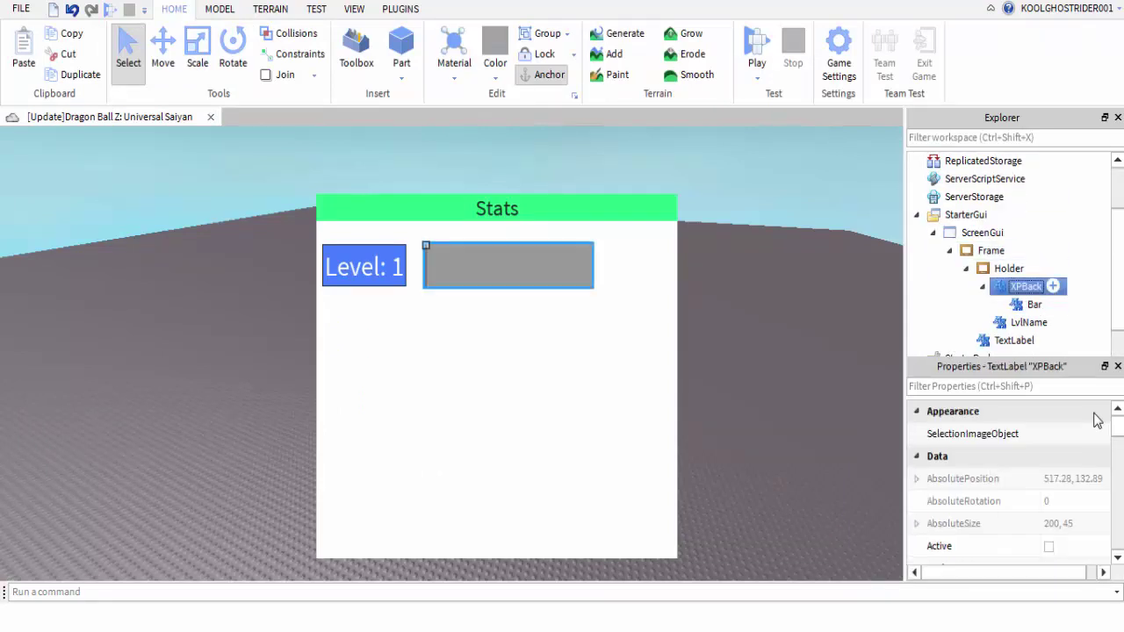
{"action": "left_click", "coordinate": [1034, 304]}
{"action": "left_click", "coordinate": [982, 287]}
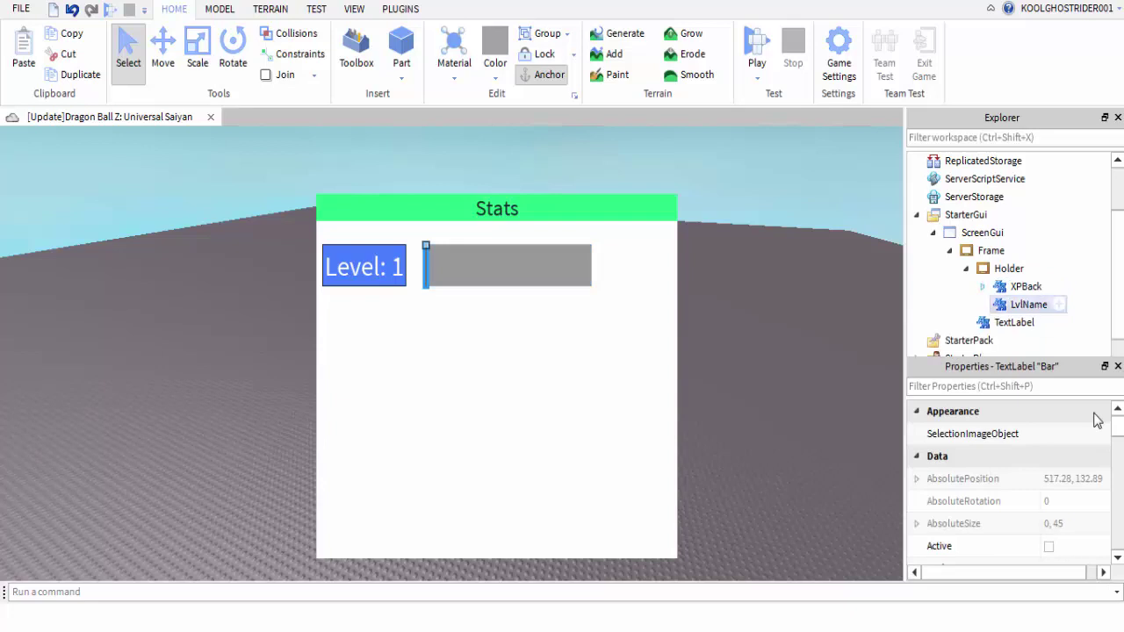
{"action": "left_click", "coordinate": [1029, 305]}
{"action": "key", "text": "ctrl+d"}
{"action": "left_click", "coordinate": [1028, 287]}
{"action": "type", "text": "Co"}
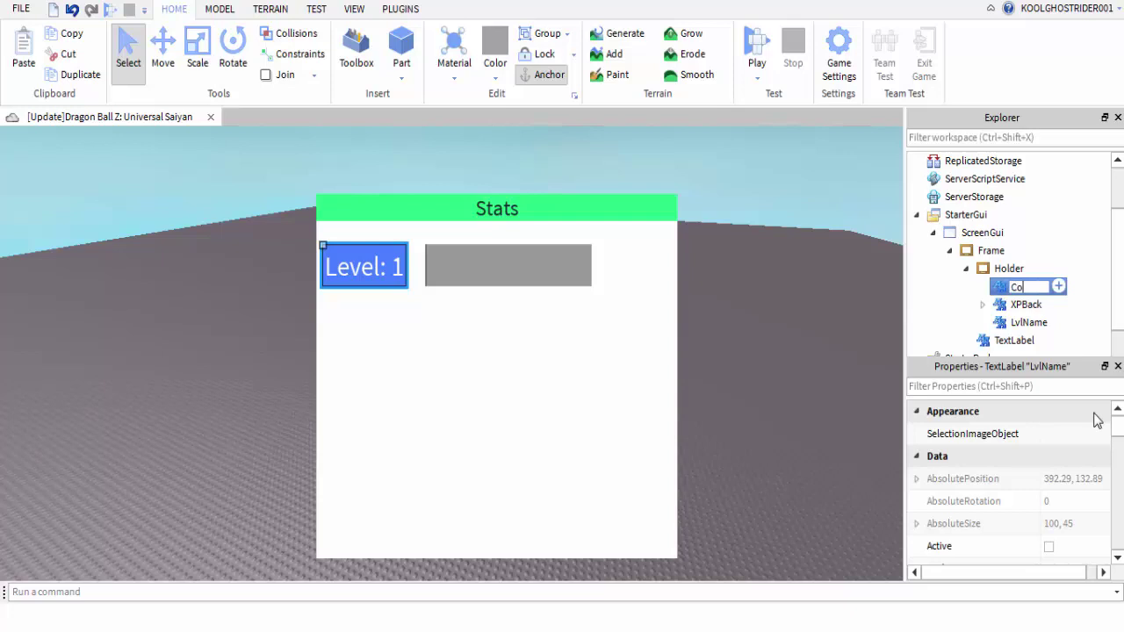
{"action": "type", "text": "inz"}
{"action": "type", "text": "Txt"}
{"action": "key", "text": "Return"}
Set the CoinsTxt label's text to "Coins: 0"
{"action": "scroll", "coordinate": [1095, 419], "scroll_direction": "down", "scroll_amount": 3}
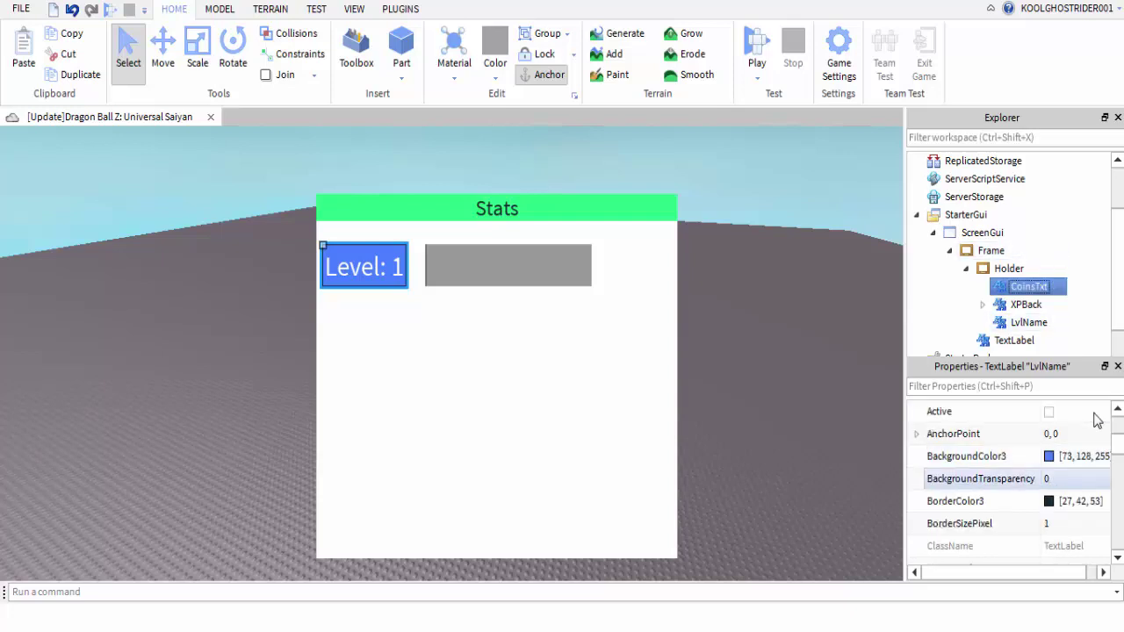
{"action": "scroll", "coordinate": [1095, 420], "scroll_direction": "down", "scroll_amount": 10}
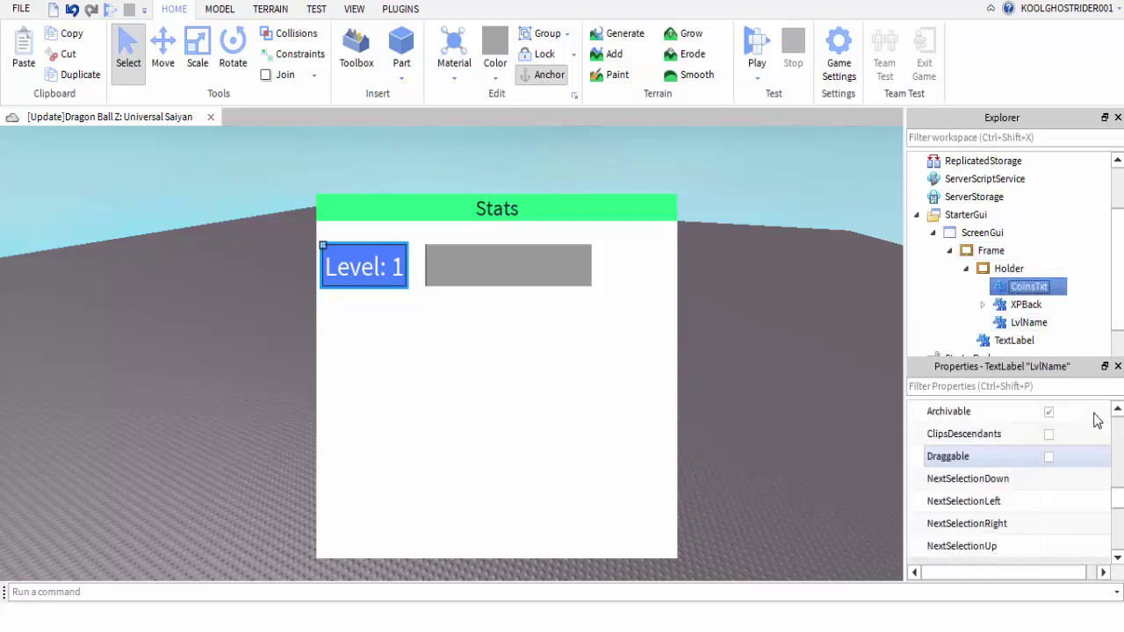
{"action": "scroll", "coordinate": [1094, 419], "scroll_direction": "down", "scroll_amount": 1}
{"action": "left_click", "coordinate": [1061, 478]}
{"action": "type", "text": "Coins: 0"}
{"action": "key", "text": "Return"}
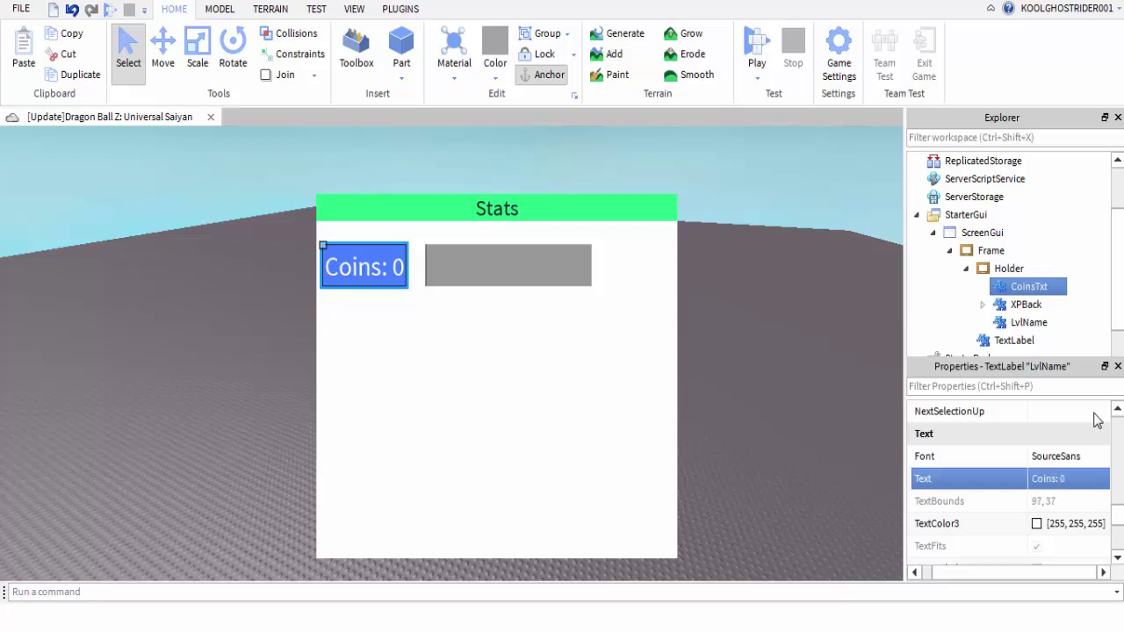
Widen the CoinsTxt label by setting the horizontal offset of its size to 150
{"action": "scroll", "coordinate": [1095, 419], "scroll_direction": "up", "scroll_amount": 5}
{"action": "scroll", "coordinate": [1095, 420], "scroll_direction": "down", "scroll_amount": 3}
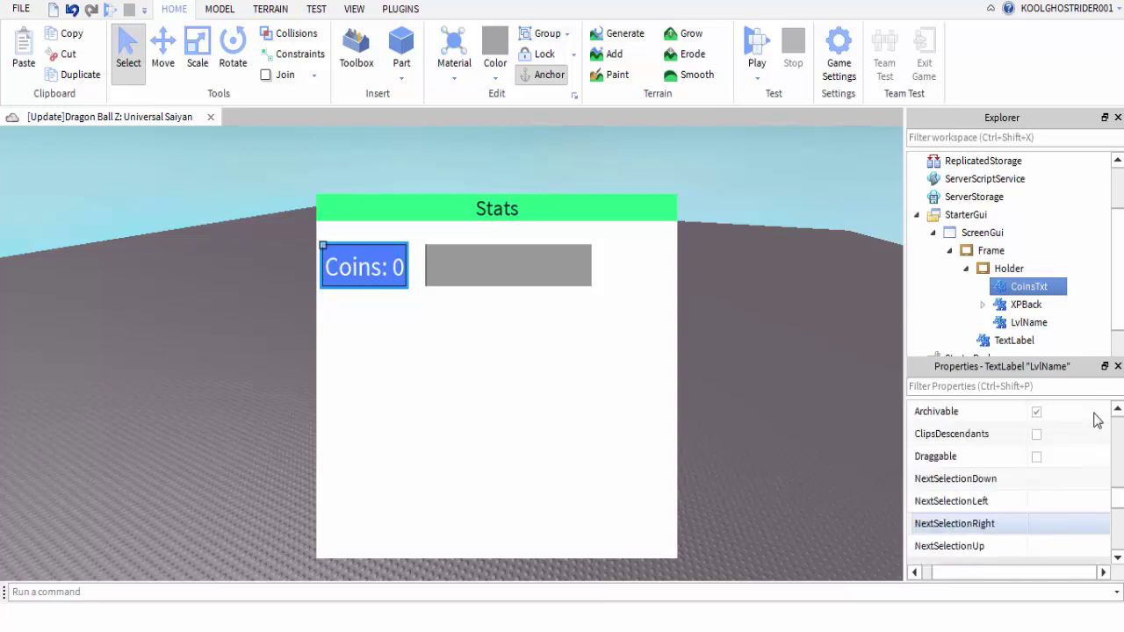
{"action": "scroll", "coordinate": [1095, 419], "scroll_direction": "up", "scroll_amount": 2}
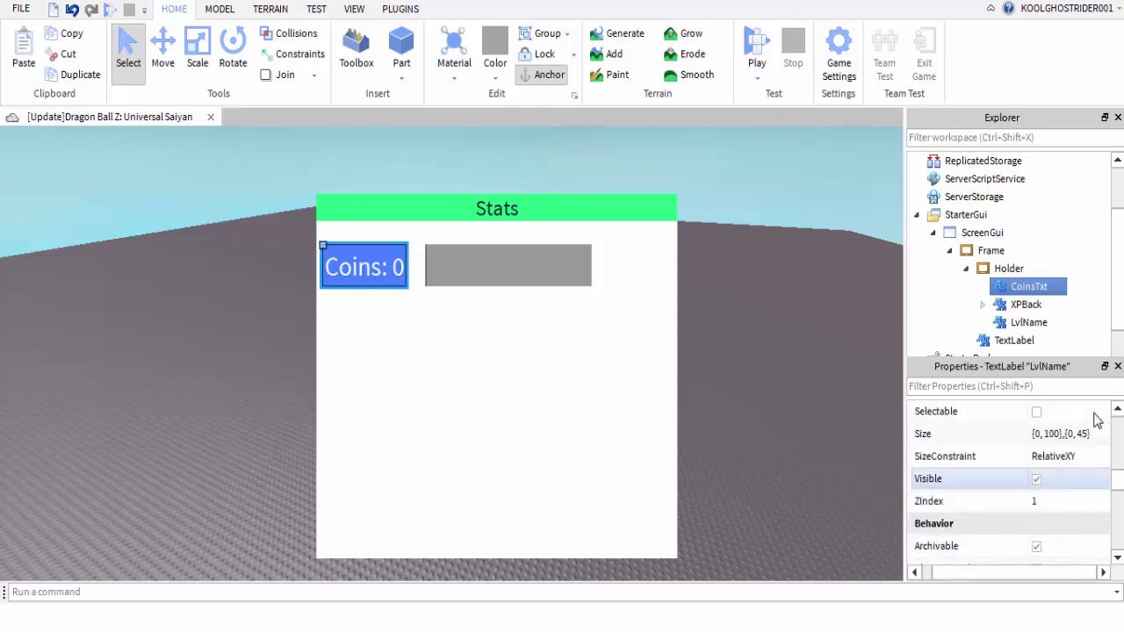
{"action": "left_click", "coordinate": [1095, 421]}
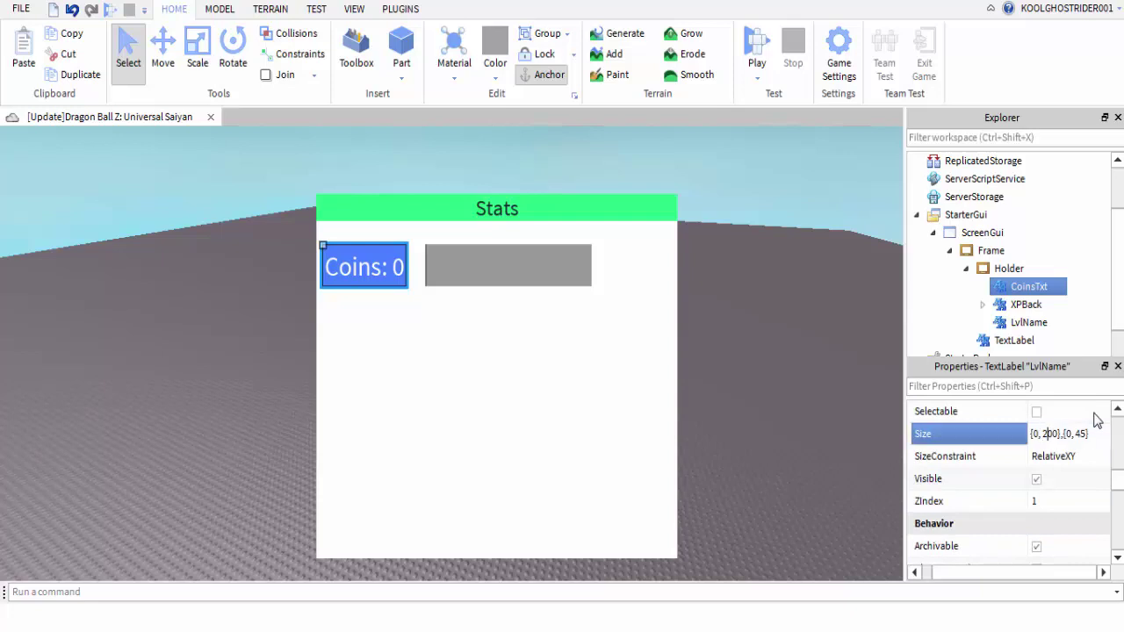
{"action": "key", "text": "BackSpace"}
{"action": "key", "text": "BackSpace"}
{"action": "key", "text": "BackSpace"}
{"action": "type", "text": "150"}
{"action": "key", "text": "Return"}
Move the CoinsTxt label below the Level label by setting its position to {0.01, 0},{0.2, 0}, and deselect it
{"action": "scroll", "coordinate": [1095, 419], "scroll_direction": "up", "scroll_amount": 3}
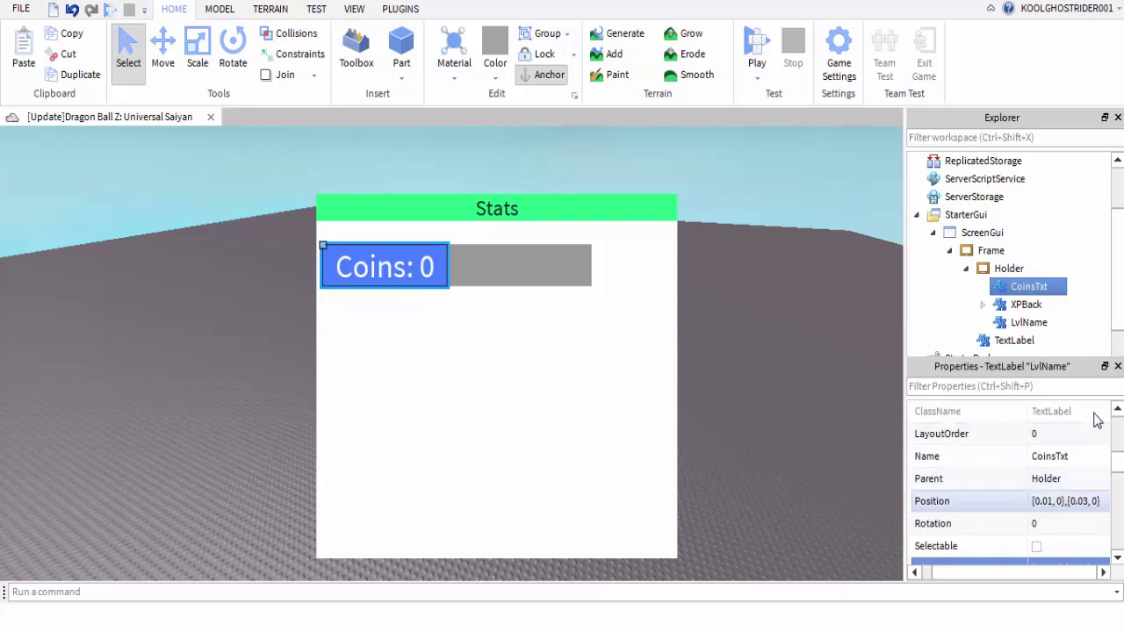
{"action": "double_click", "coordinate": [1082, 501]}
{"action": "type", "text": "1"}
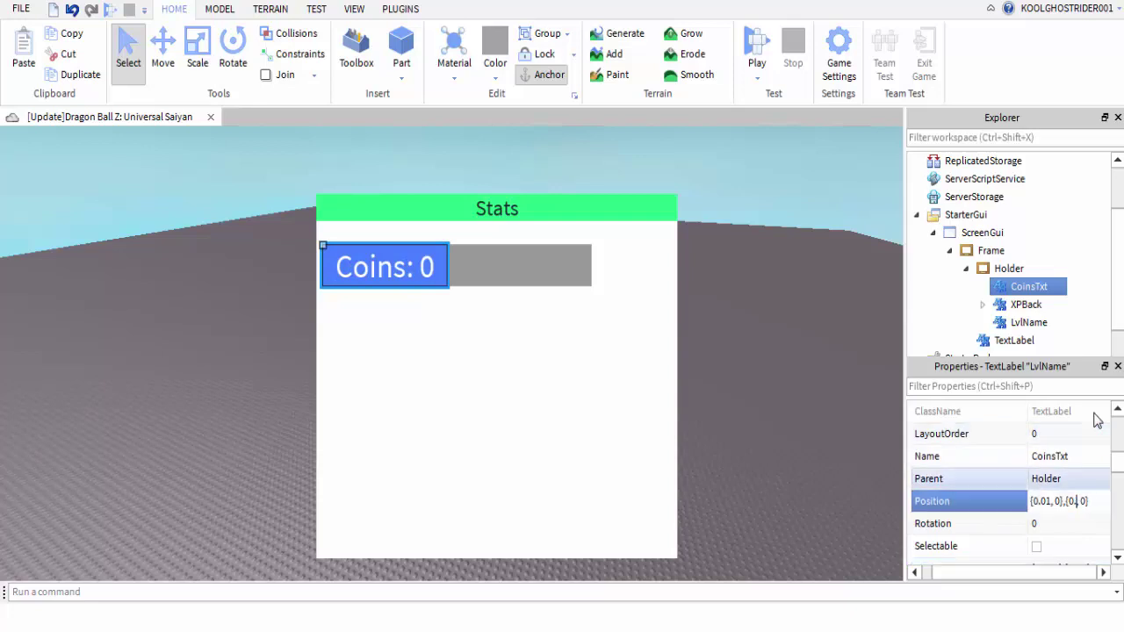
{"action": "key", "text": "Return"}
{"action": "double_click", "coordinate": [1081, 501]}
{"action": "type", "text": "2"}
{"action": "key", "text": "Return"}
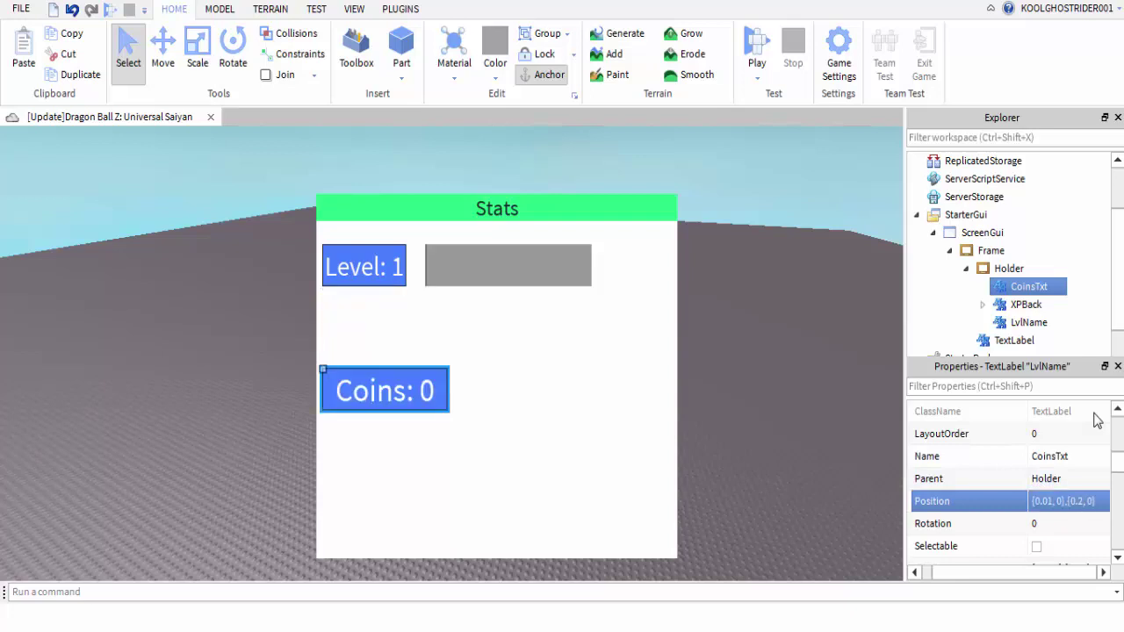
{"action": "key", "text": "Escape"}
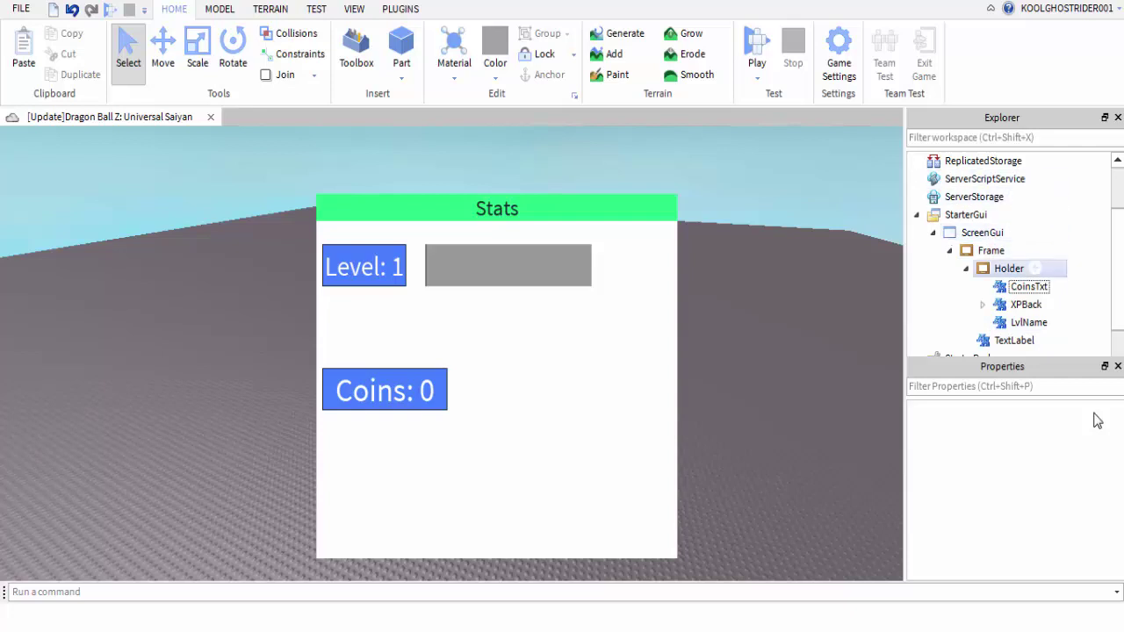
Collapse the Frame's contents in the hierarchy and insert a TextButton directly into ScreenGui
{"action": "left_click", "coordinate": [965, 268]}
{"action": "left_click", "coordinate": [949, 251]}
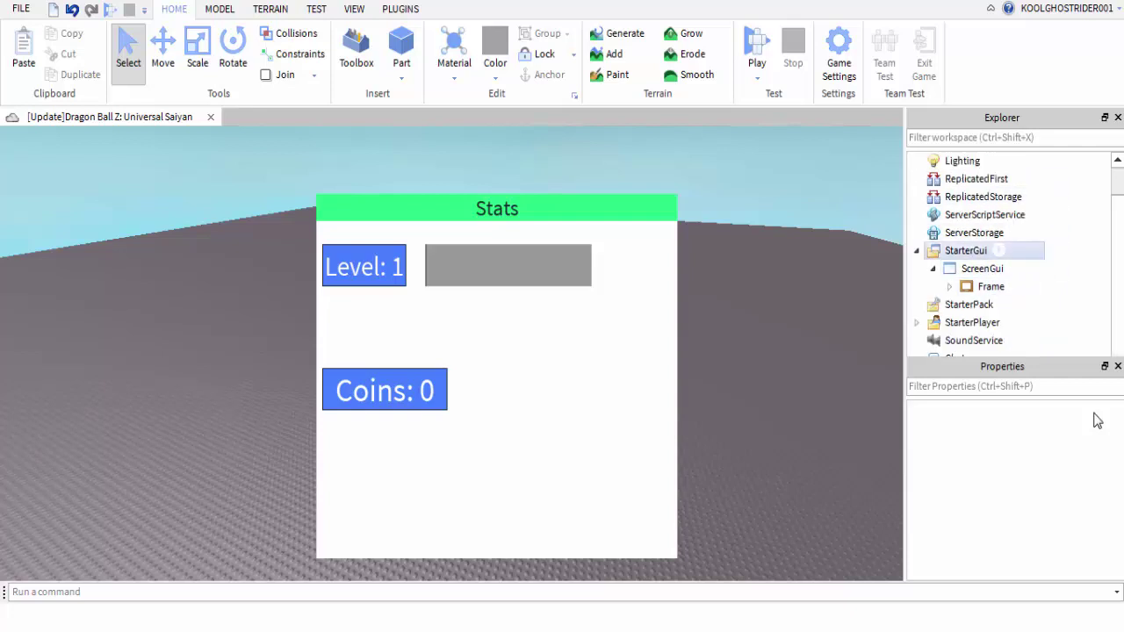
{"action": "left_click", "coordinate": [982, 269]}
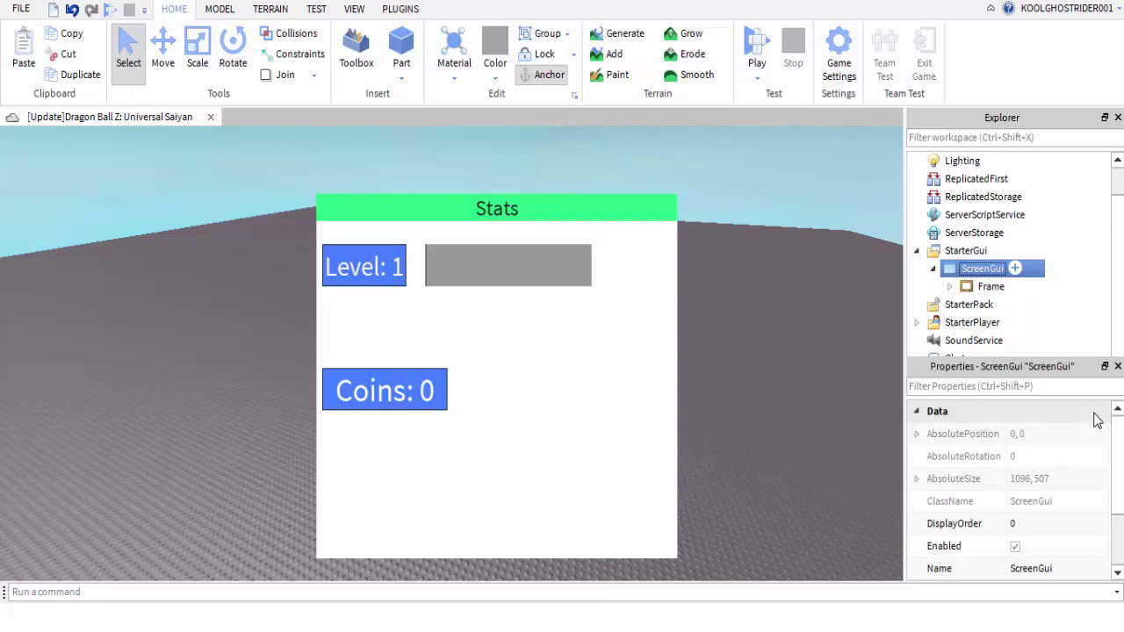
{"action": "right_click", "coordinate": [982, 268]}
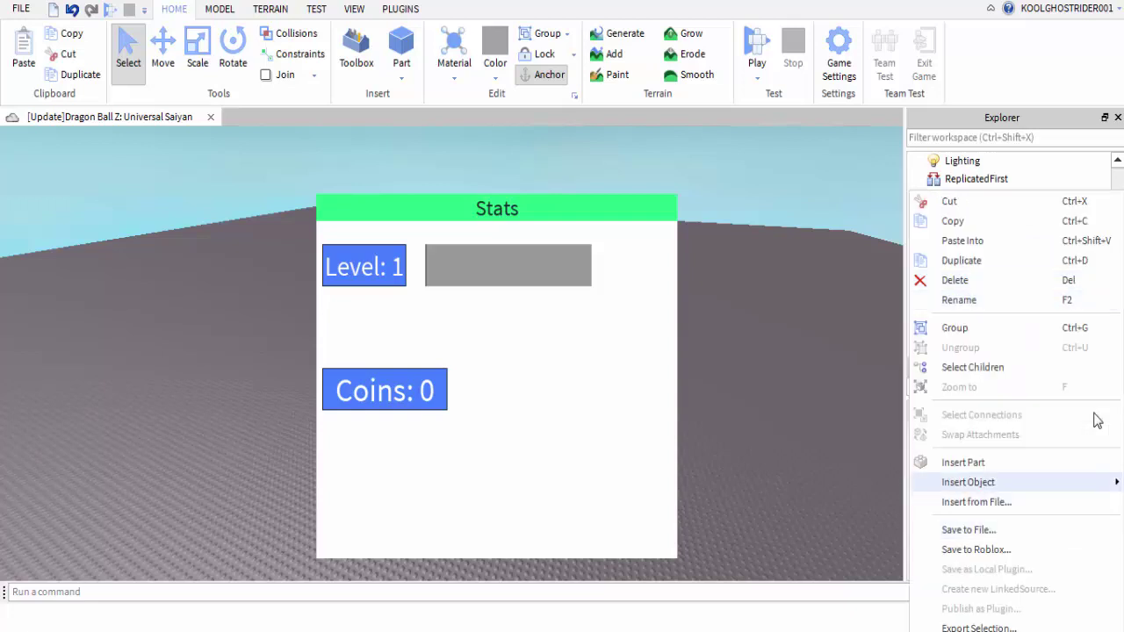
{"action": "mouse_move", "coordinate": [968, 482]}
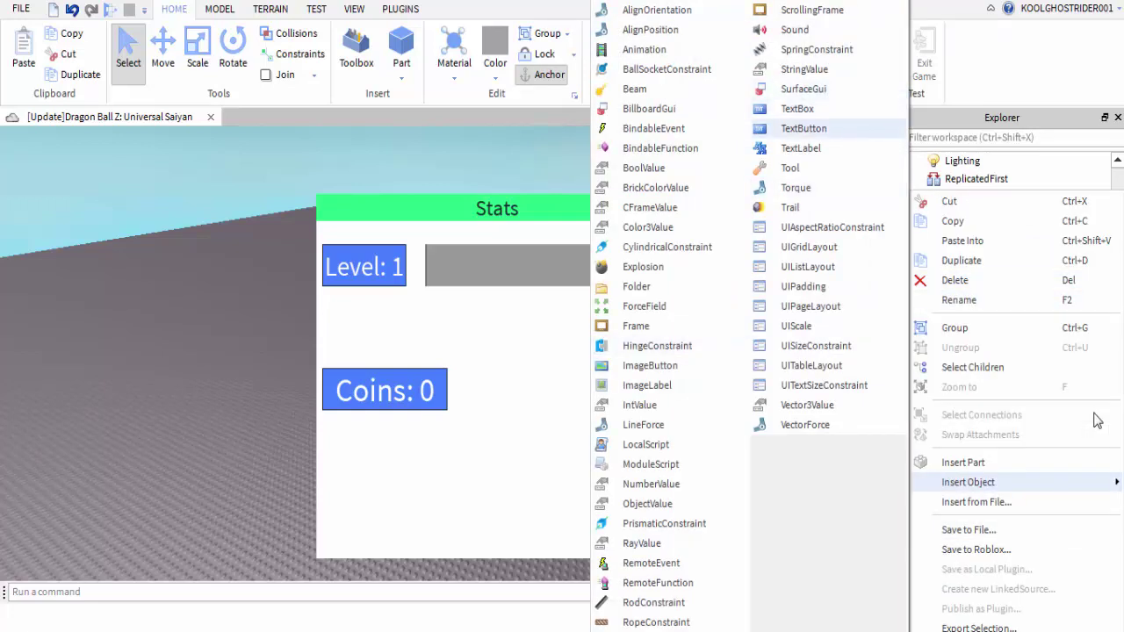
{"action": "left_click", "coordinate": [803, 128]}
Rename the new TextButton in ScreenGui as OpenButton
{"action": "left_click", "coordinate": [1001, 305]}
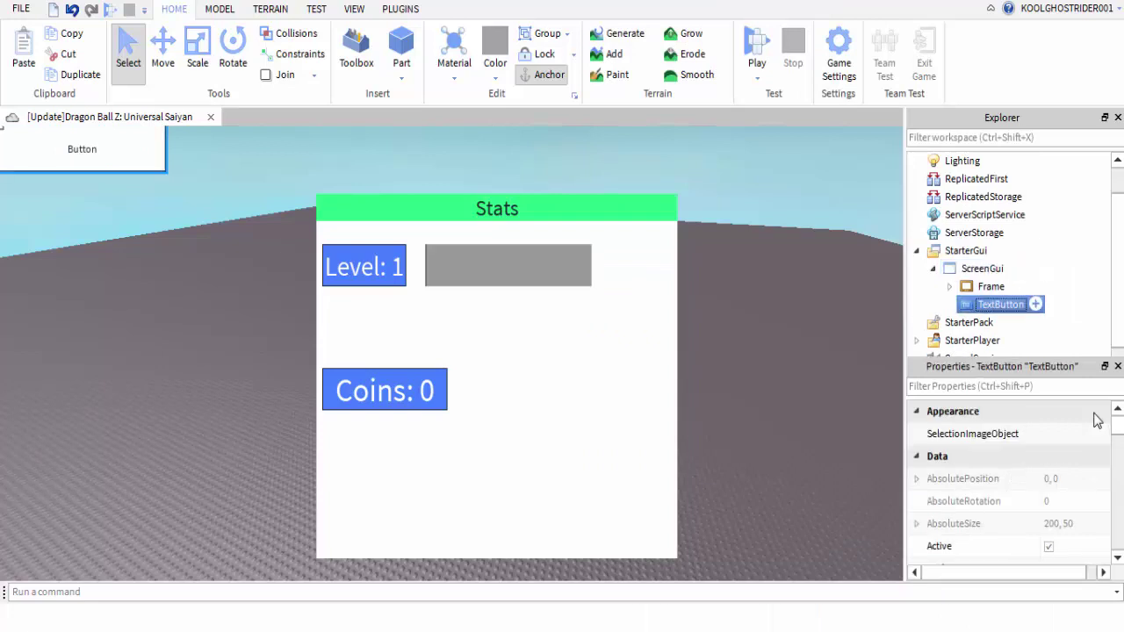
{"action": "key", "text": "F2"}
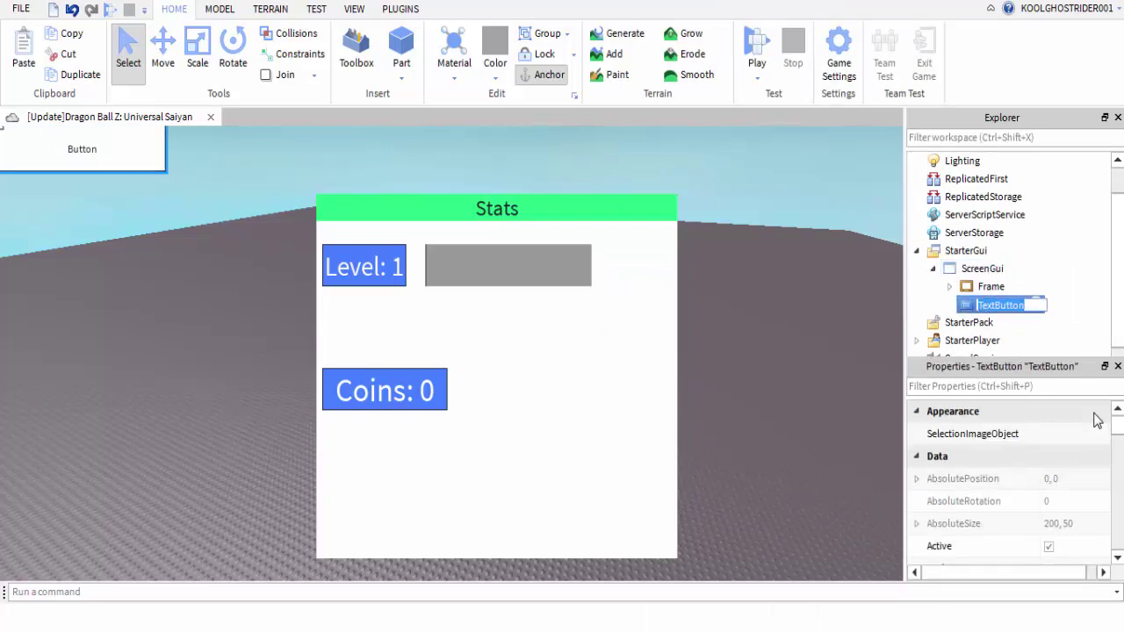
{"action": "key", "text": "BackSpace"}
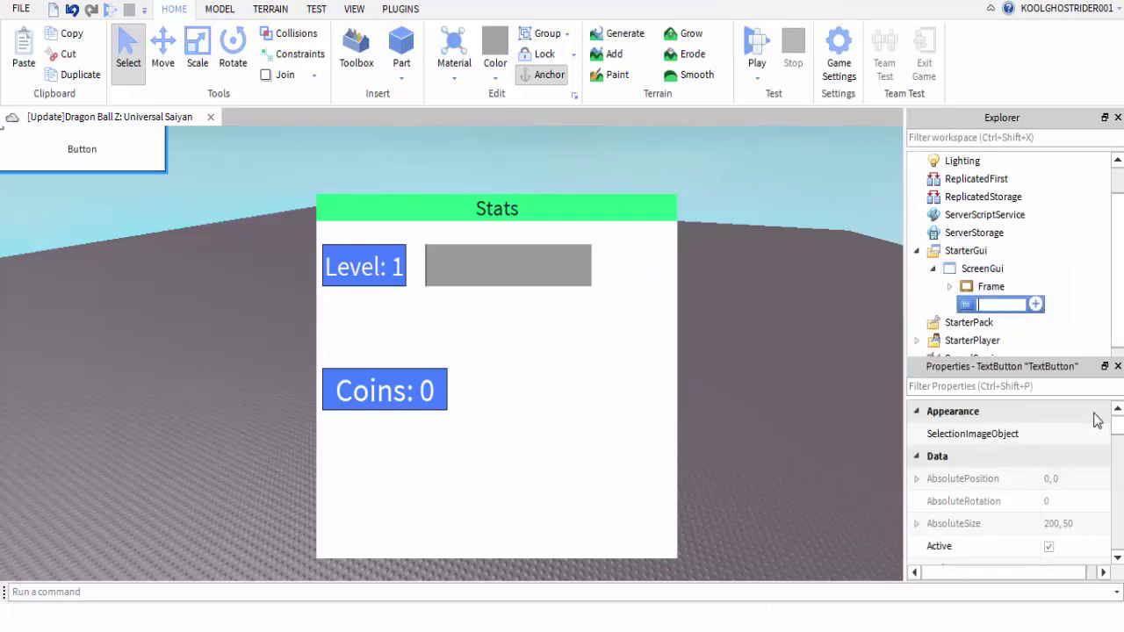
{"action": "type", "text": "W"}
{"action": "key", "text": "BackSpace"}
{"action": "type", "text": "OpenButton"}
{"action": "key", "text": "Return"}
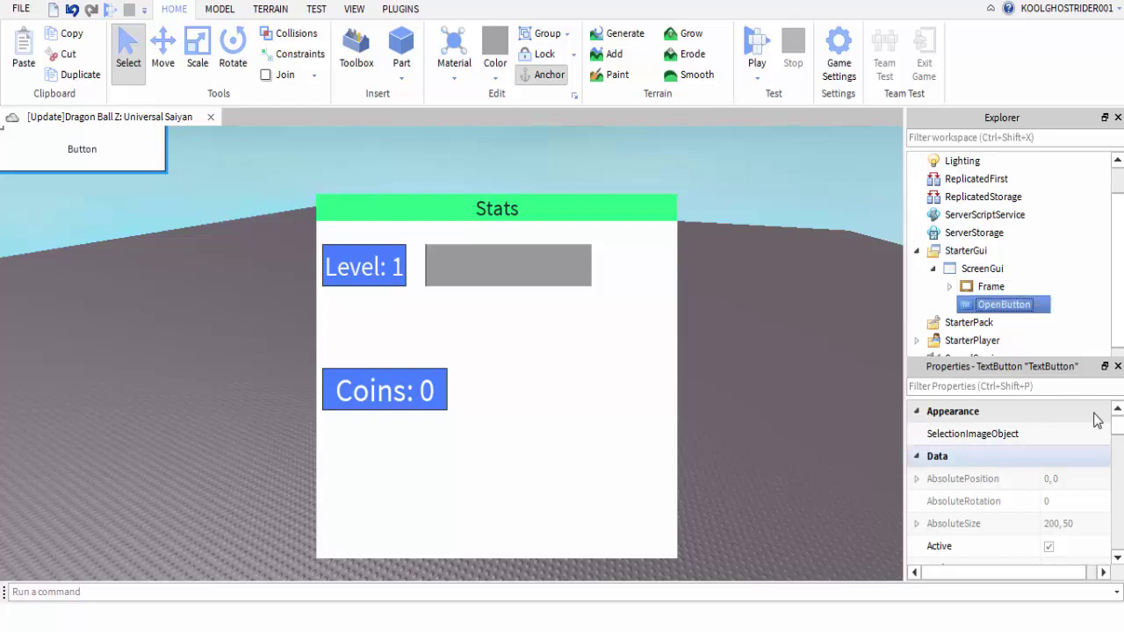
Remove OpenButton's border by setting its BorderSizePixel to 0
{"action": "scroll", "coordinate": [1096, 420], "scroll_direction": "down", "scroll_amount": 3}
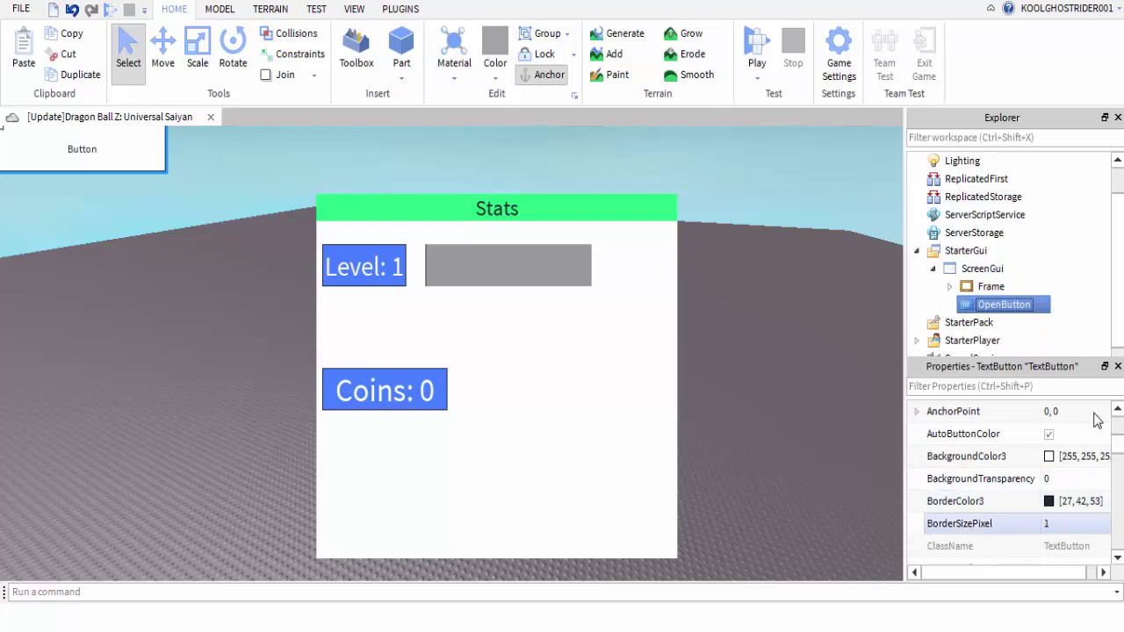
{"action": "left_click", "coordinate": [1065, 524]}
{"action": "type", "text": "0"}
{"action": "key", "text": "Return"}
Set OpenButton's size to {0, 100},{0, 50}
{"action": "scroll", "coordinate": [1096, 421], "scroll_direction": "down", "scroll_amount": 5}
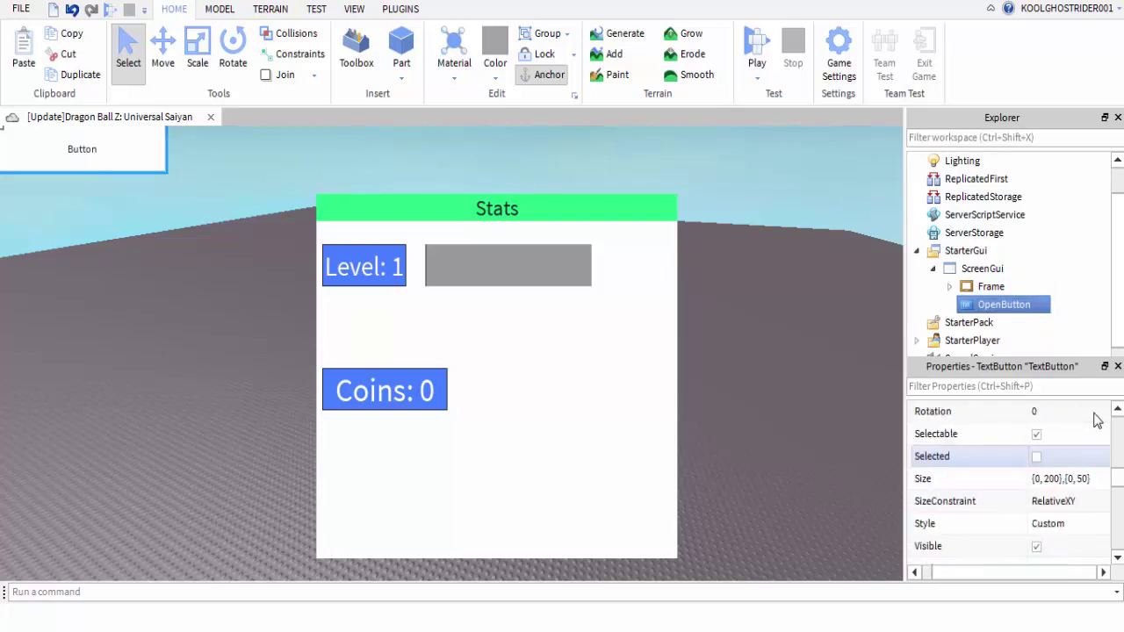
{"action": "key", "text": "Tab"}
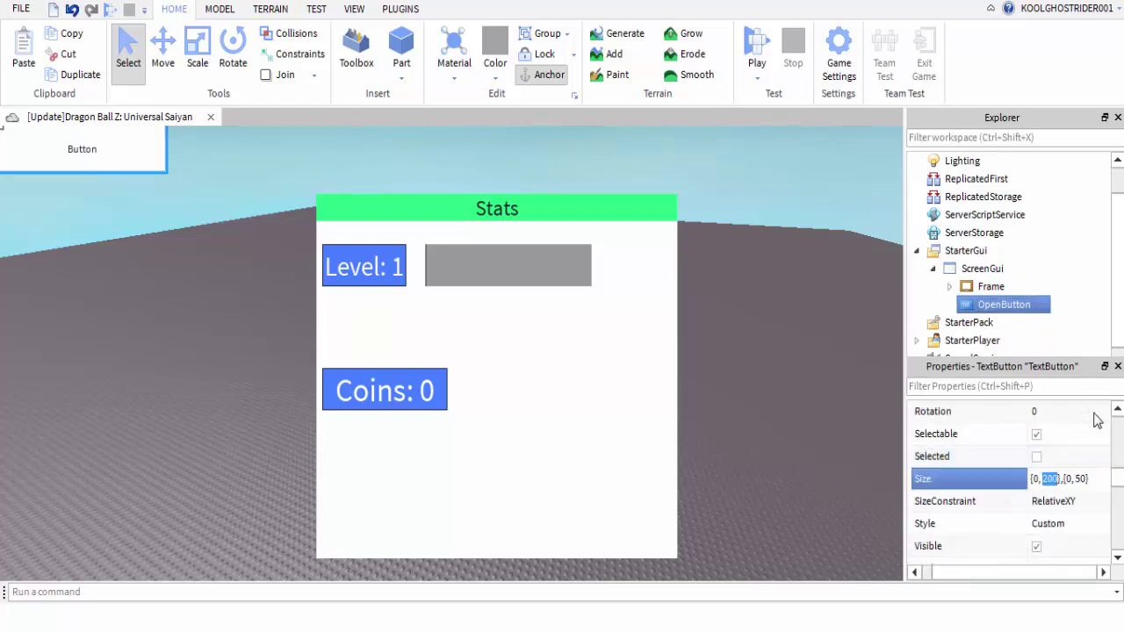
{"action": "type", "text": "100"}
{"action": "key", "text": "Return"}
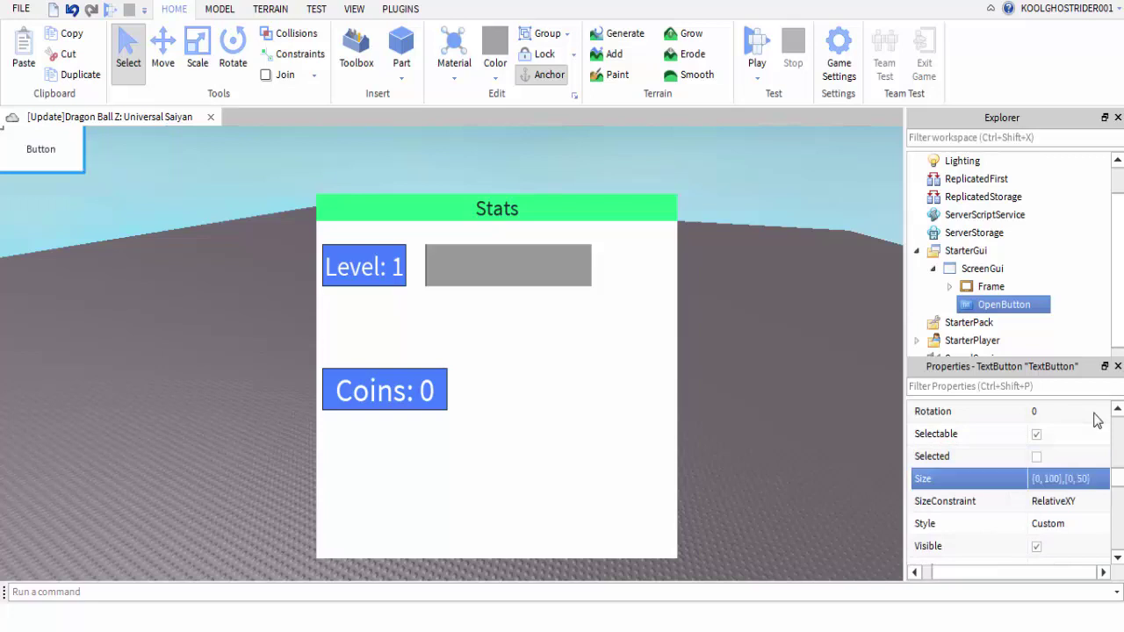
Turn on TextScaled for OpenButton and set its text to "OpenStats"
{"action": "scroll", "coordinate": [1096, 420], "scroll_direction": "up", "scroll_amount": 1}
{"action": "scroll", "coordinate": [1054, 478], "scroll_direction": "down", "scroll_amount": 9}
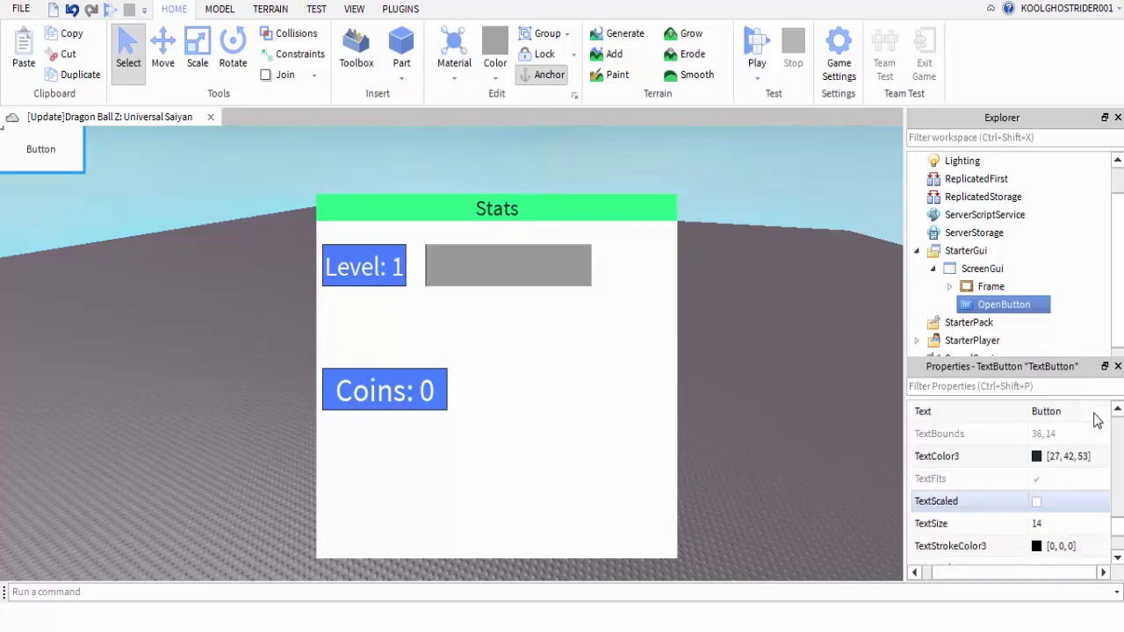
{"action": "left_click", "coordinate": [1037, 502]}
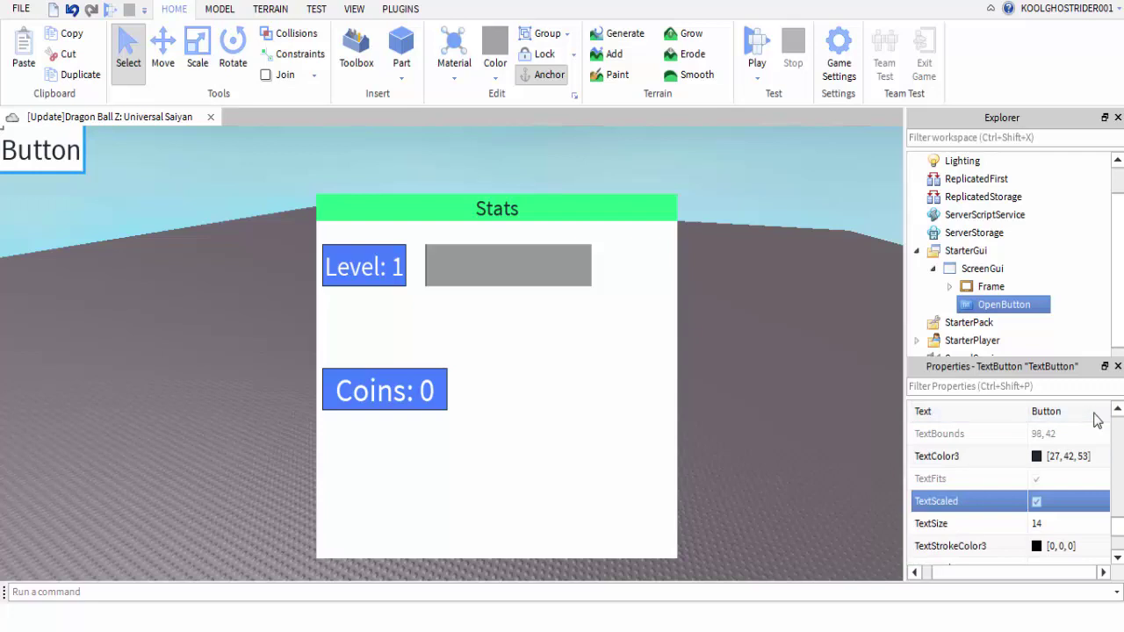
{"action": "left_click", "coordinate": [1096, 421]}
{"action": "type", "text": "OpenStats"}
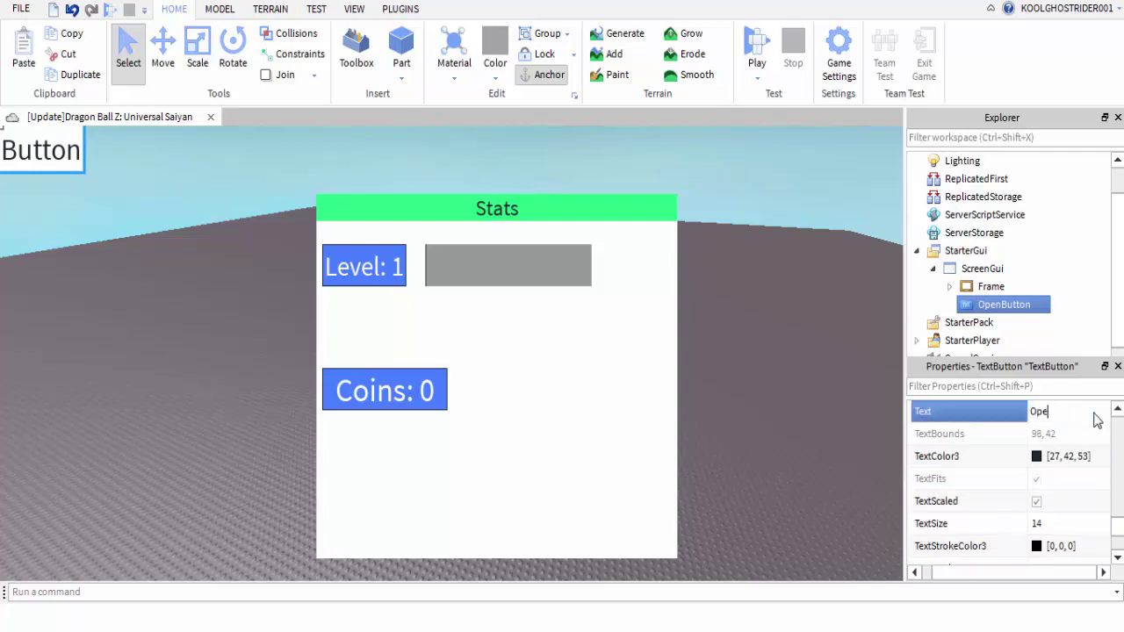
{"action": "key", "text": "Return"}
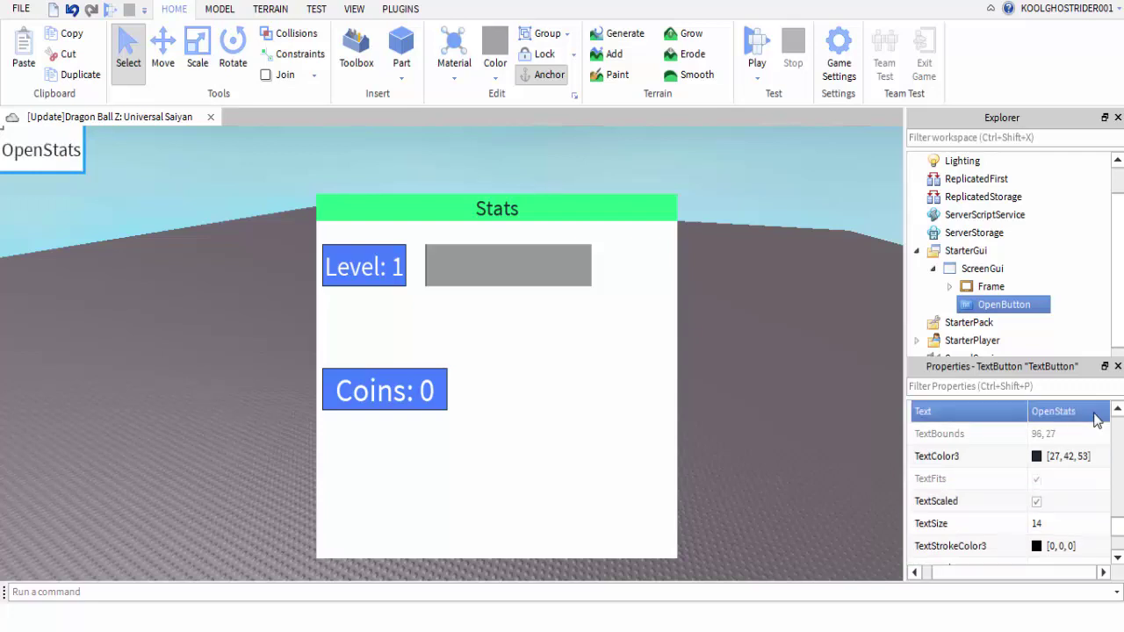
Move OpenButton halfway down the screen's edge by setting its position to {0, 0},{0.5, 0}
{"action": "scroll", "coordinate": [1095, 420], "scroll_direction": "up", "scroll_amount": 5}
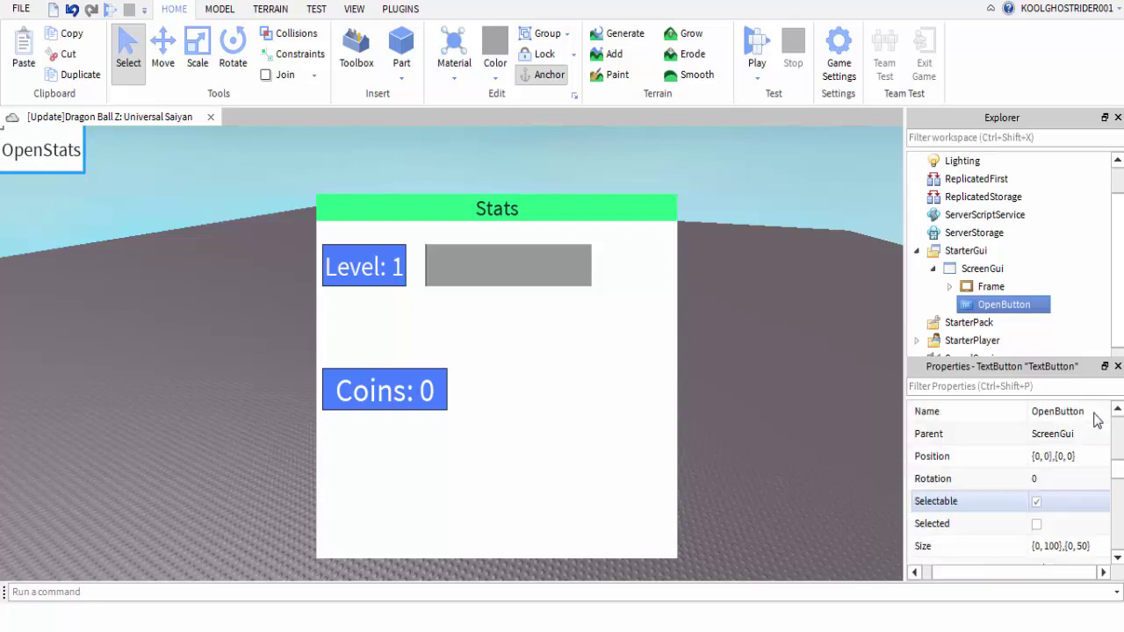
{"action": "left_click", "coordinate": [1082, 456]}
{"action": "type", "text": ".5"}
{"action": "key", "text": "Return"}
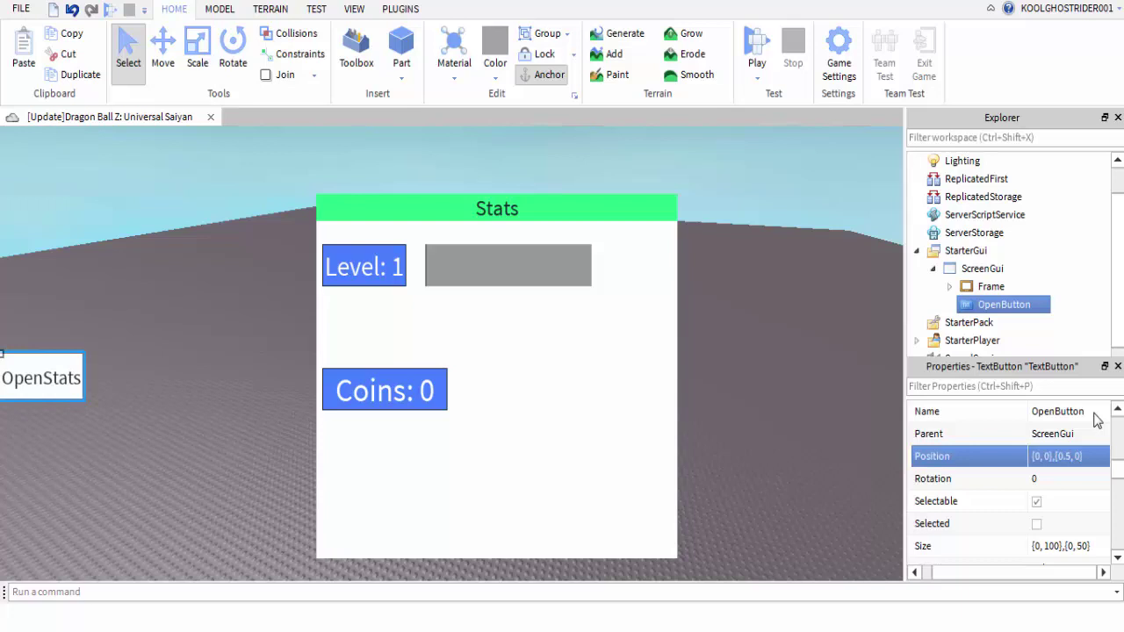
Move OpenButton slightly lower by setting its position to {0, 0},{0.6, 0}
{"action": "left_click", "coordinate": [1057, 457]}
{"action": "key", "text": "Delete"}
{"action": "type", "text": "6"}
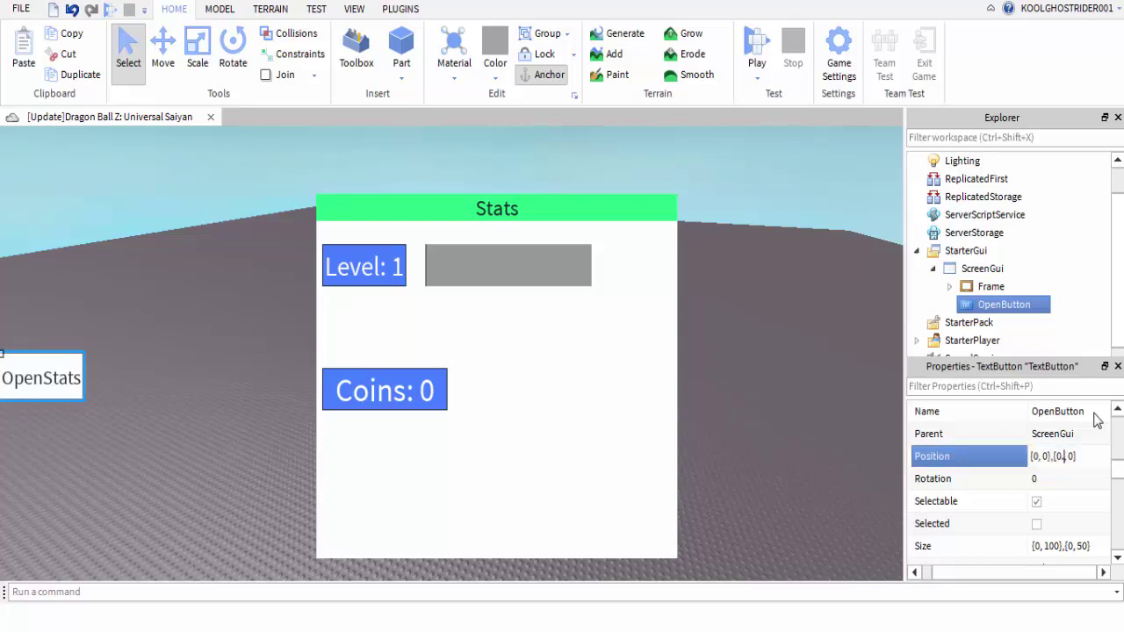
{"action": "key", "text": "Return"}
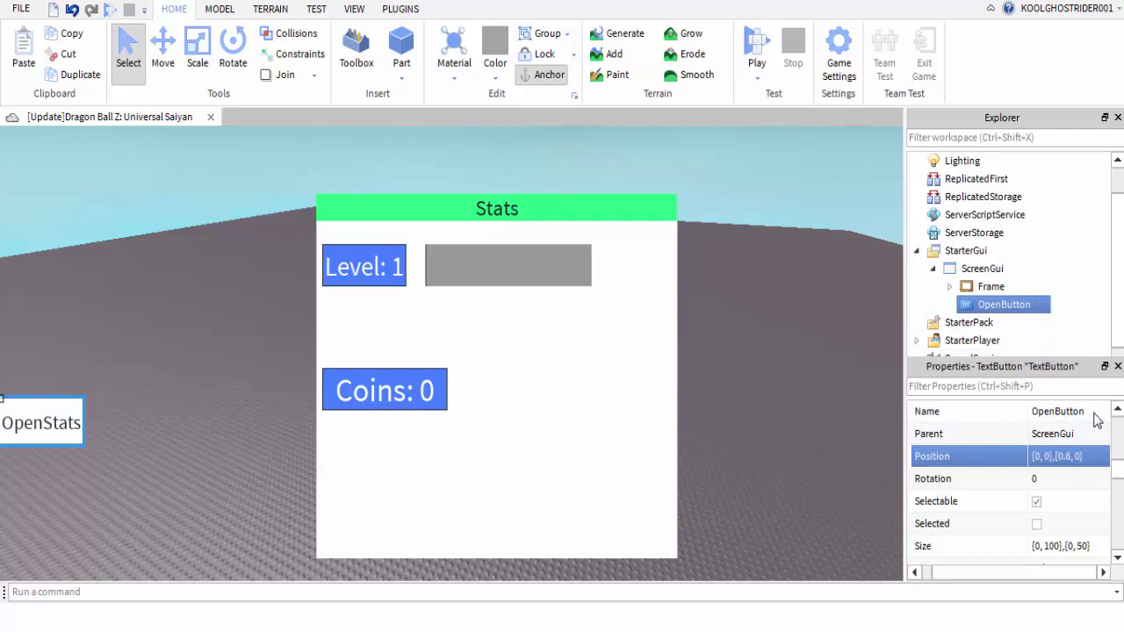
Hide the stats Frame by turning off its Visible property
{"action": "left_click", "coordinate": [991, 287]}
{"action": "scroll", "coordinate": [1053, 436], "scroll_direction": "down", "scroll_amount": 3}
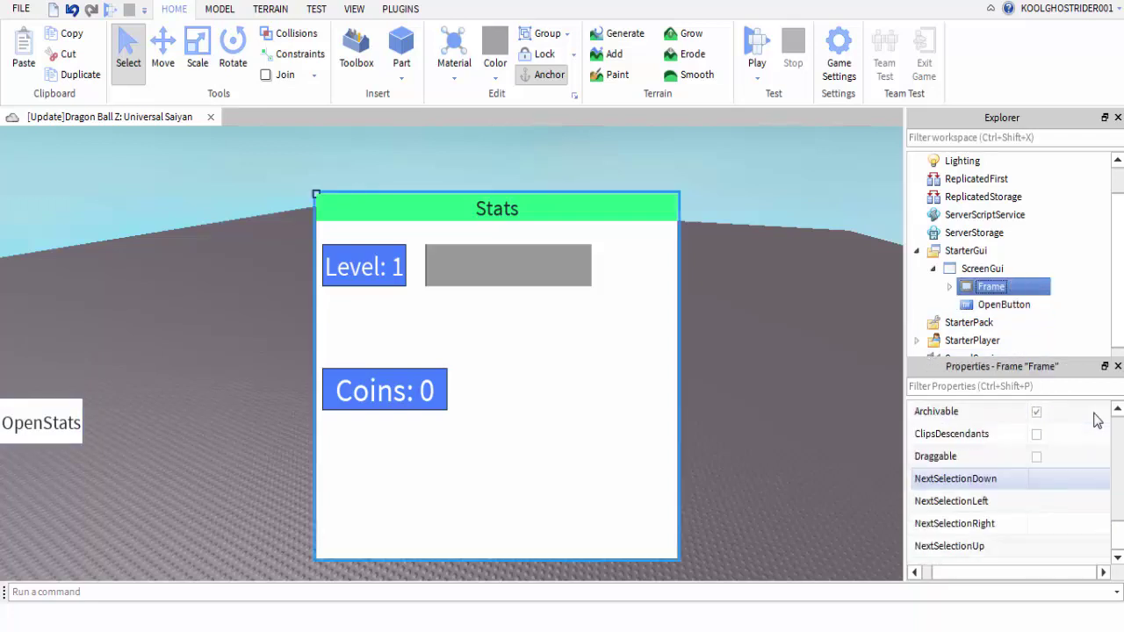
{"action": "key", "text": "F2"}
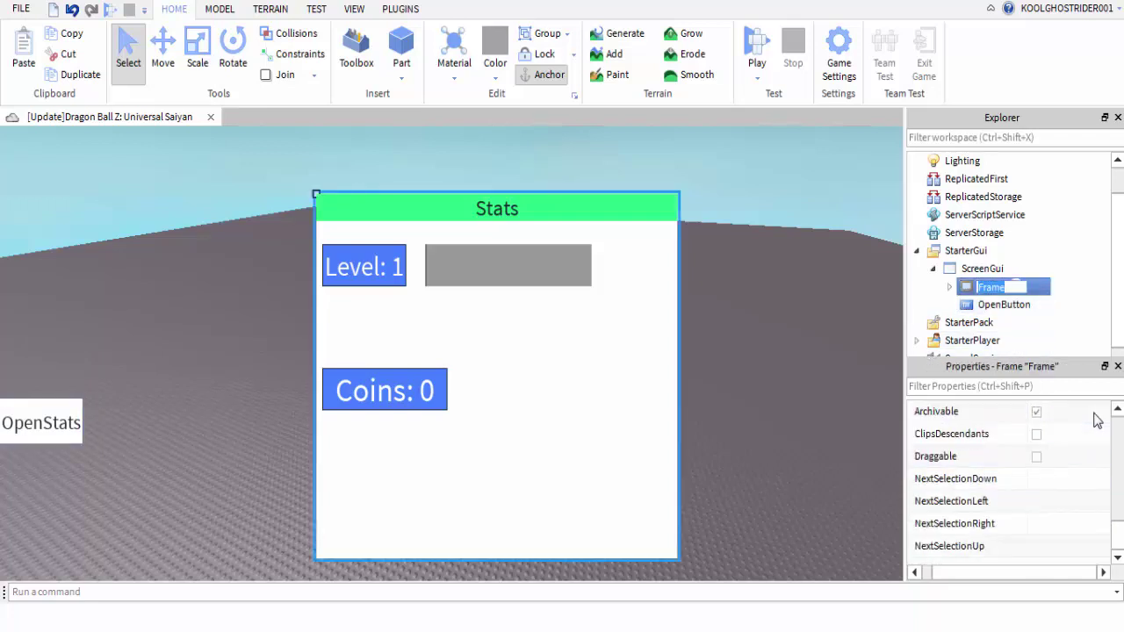
{"action": "left_click_drag", "start_coordinate": [1117, 535], "coordinate": [1117, 514]}
{"action": "left_click", "coordinate": [1036, 457]}
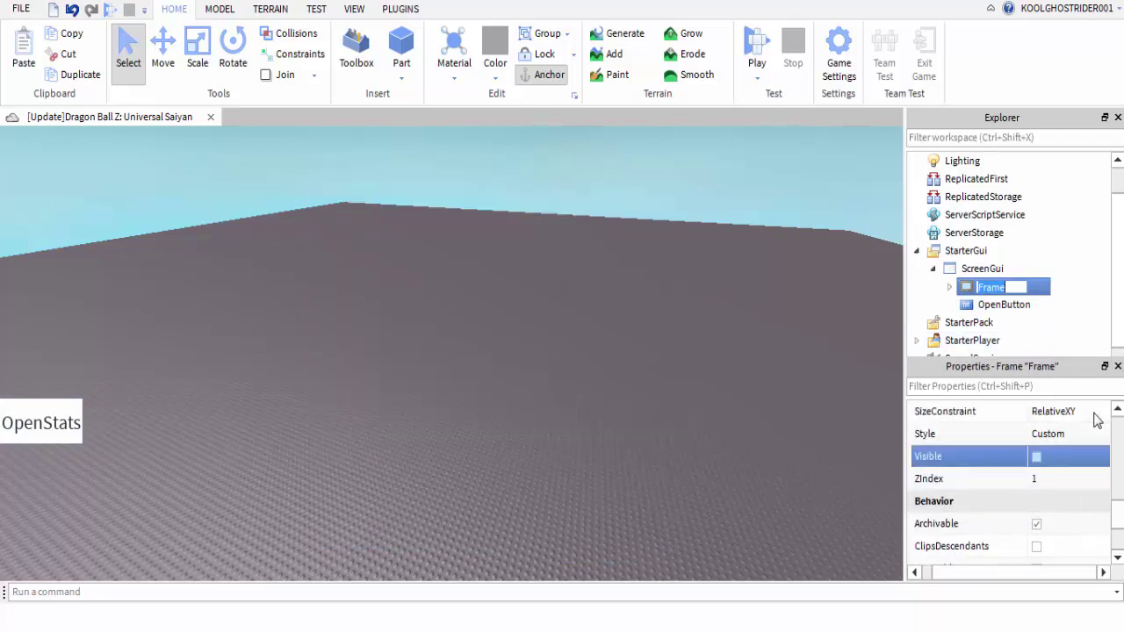
{"action": "left_click", "coordinate": [1075, 286]}
Insert a LocalScript into ScreenGui and clear its default code
{"action": "left_click", "coordinate": [982, 268]}
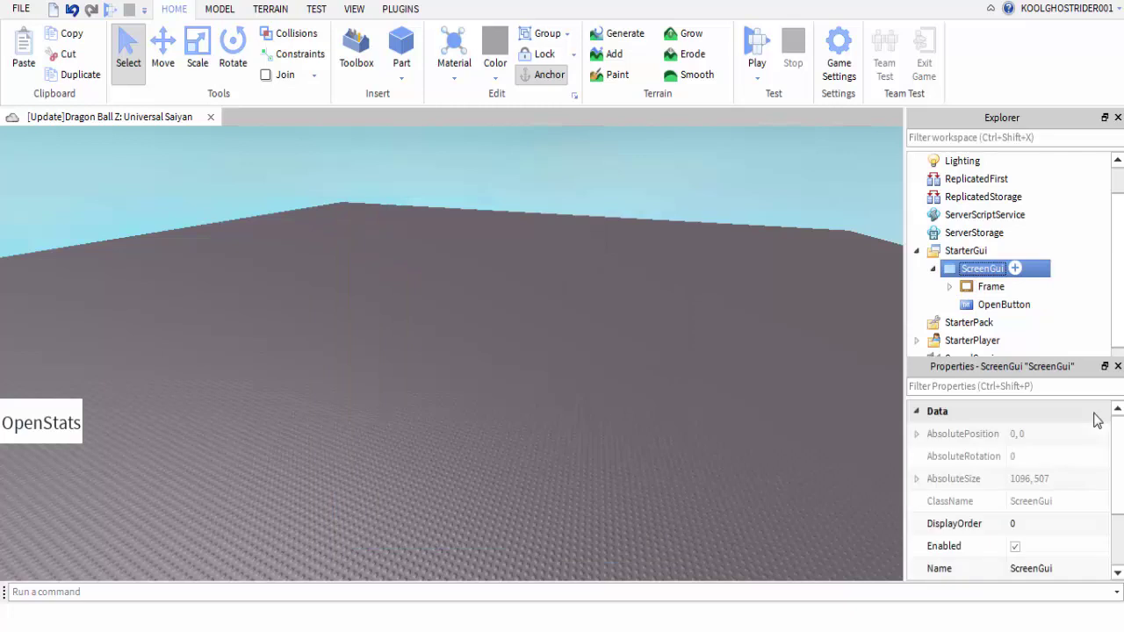
{"action": "right_click", "coordinate": [982, 268]}
{"action": "mouse_move", "coordinate": [982, 272]}
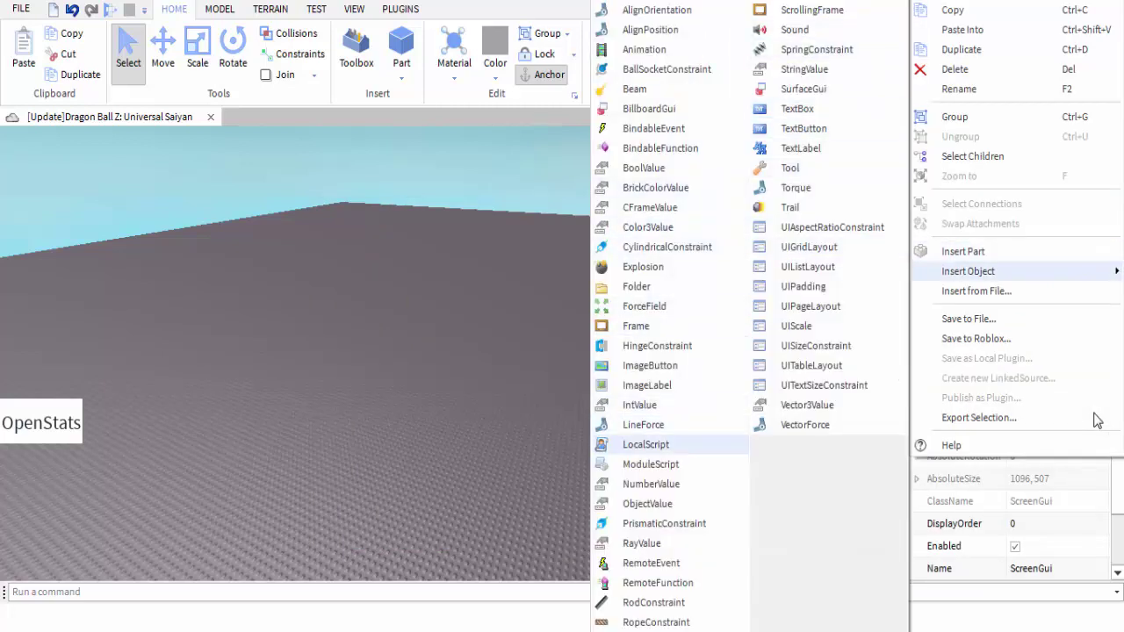
{"action": "left_click", "coordinate": [646, 444]}
{"action": "key", "text": "ctrl+a"}
{"action": "key", "text": "BackSpace"}
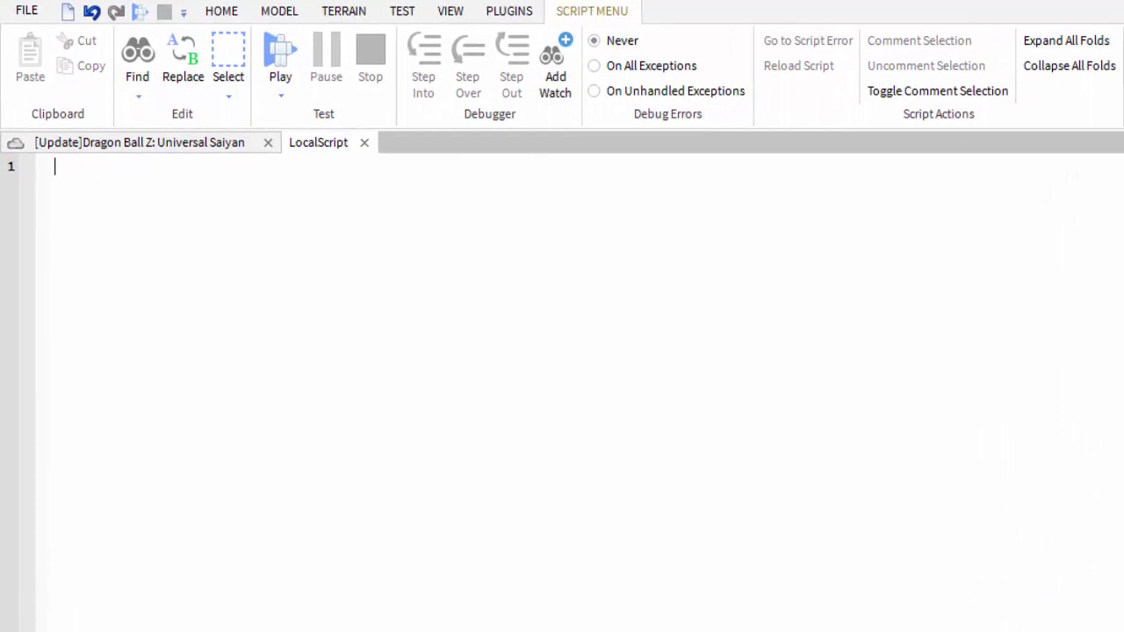
Define the script variables Player = game.Players.LocalPlayer and Enabled = true on separate lines
{"action": "type", "text": "Pl"}
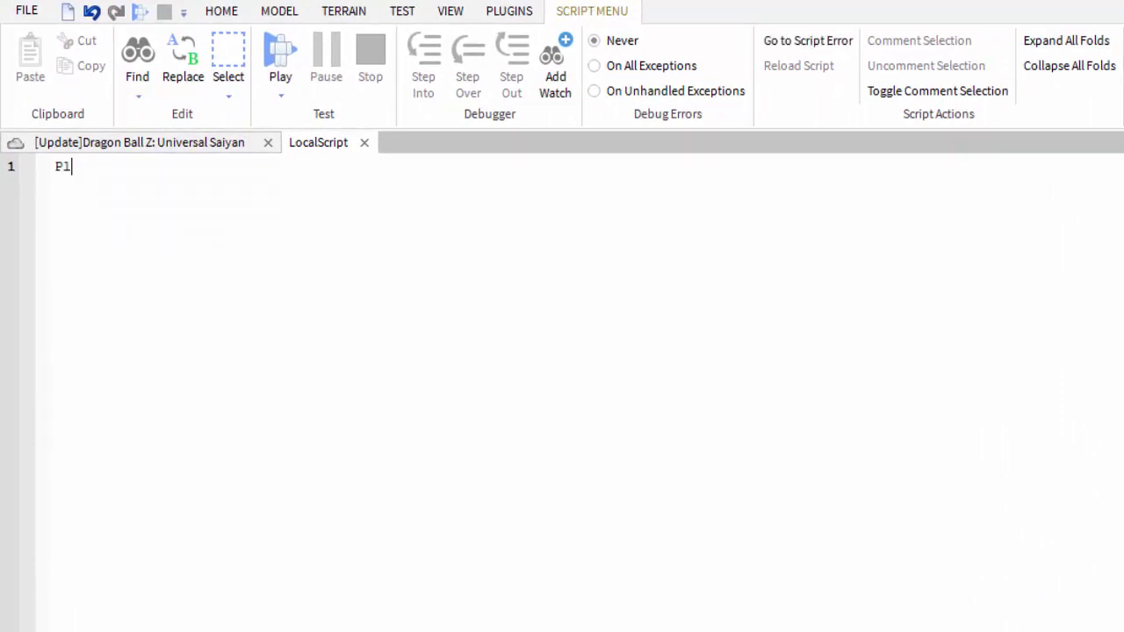
{"action": "type", "text": "ayer = game.Players.l"}
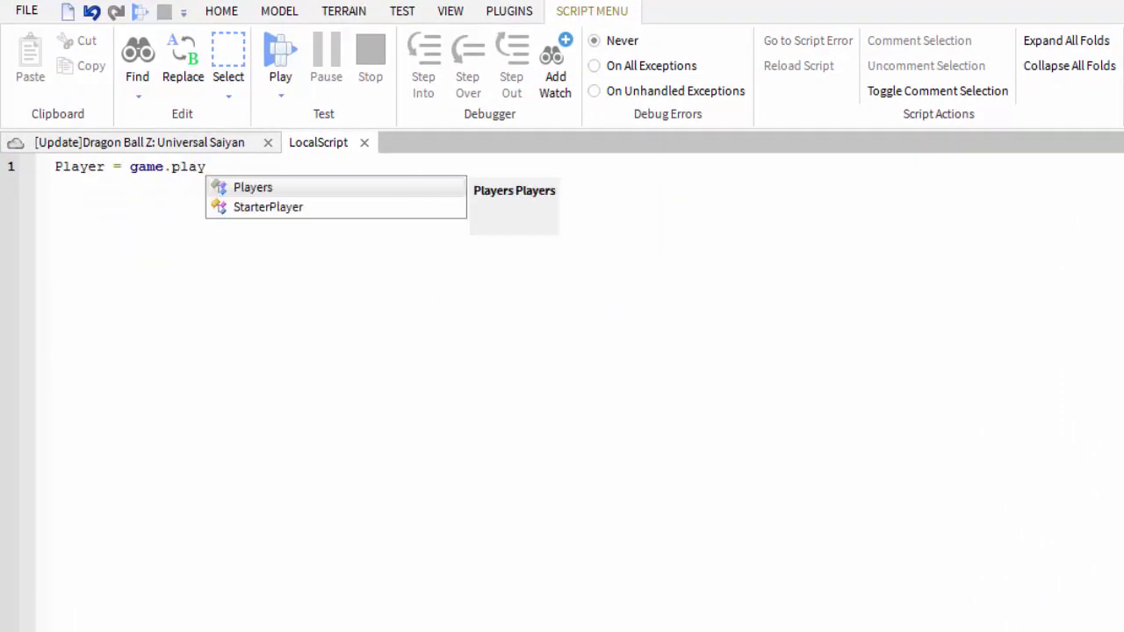
{"action": "key", "text": "Return"}
{"action": "key", "text": "Return"}
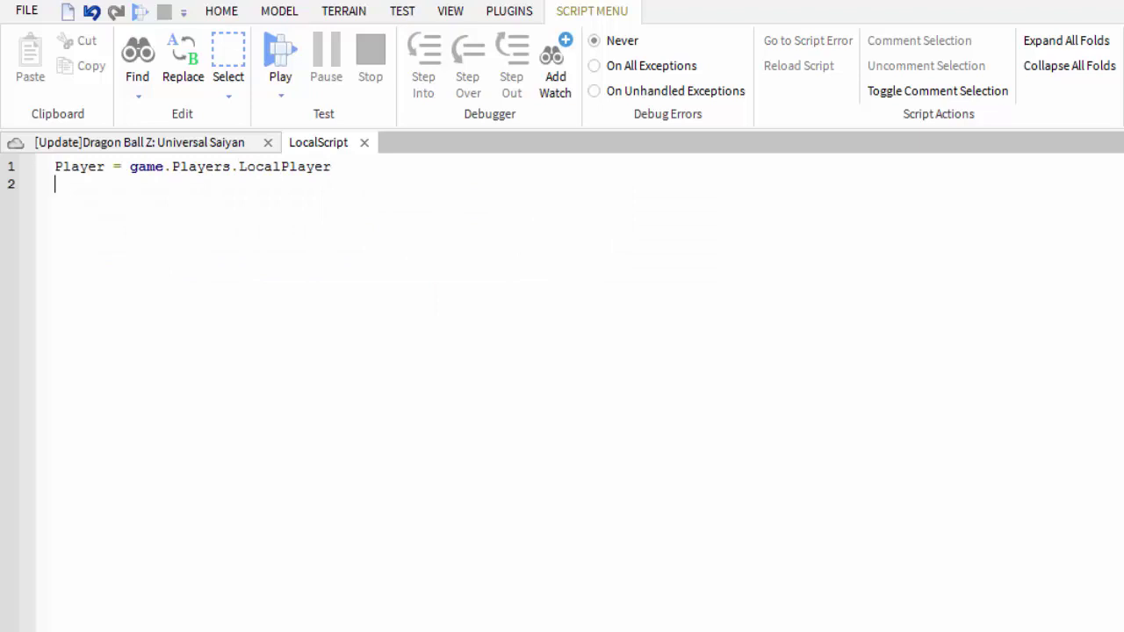
{"action": "type", "text": "Enabled = true"}
{"action": "key", "text": "Return"}
{"action": "key", "text": "Return"}
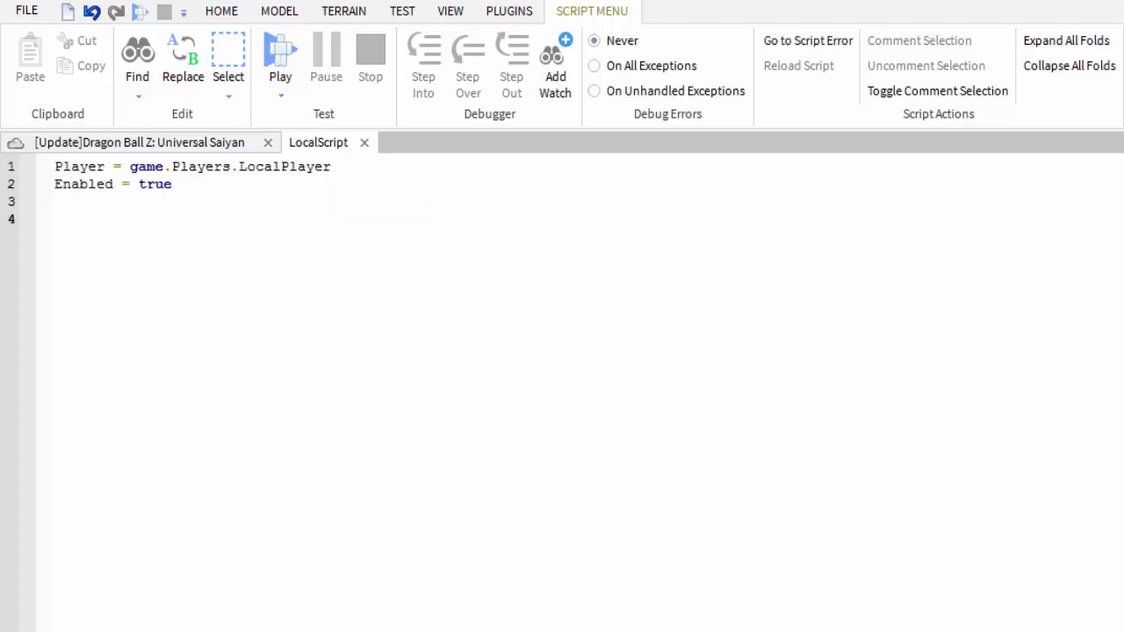
{"action": "type", "text": "script.Paren"}
{"action": "key", "text": "BackSpace"}
{"action": "key", "text": "BackSpace"}
{"action": "key", "text": "BackSpace"}
{"action": "key", "text": "BackSpace"}
{"action": "key", "text": "BackSpace"}
{"action": "key", "text": "BackSpace"}
{"action": "key", "text": "BackSpace"}
{"action": "key", "text": "BackSpace"}
{"action": "key", "text": "BackSpace"}
{"action": "key", "text": "BackSpace"}
{"action": "key", "text": "BackSpace"}
{"action": "key", "text": "BackSpace"}
{"action": "key", "text": "BackSpace"}
{"action": "key", "text": "BackSpace"}
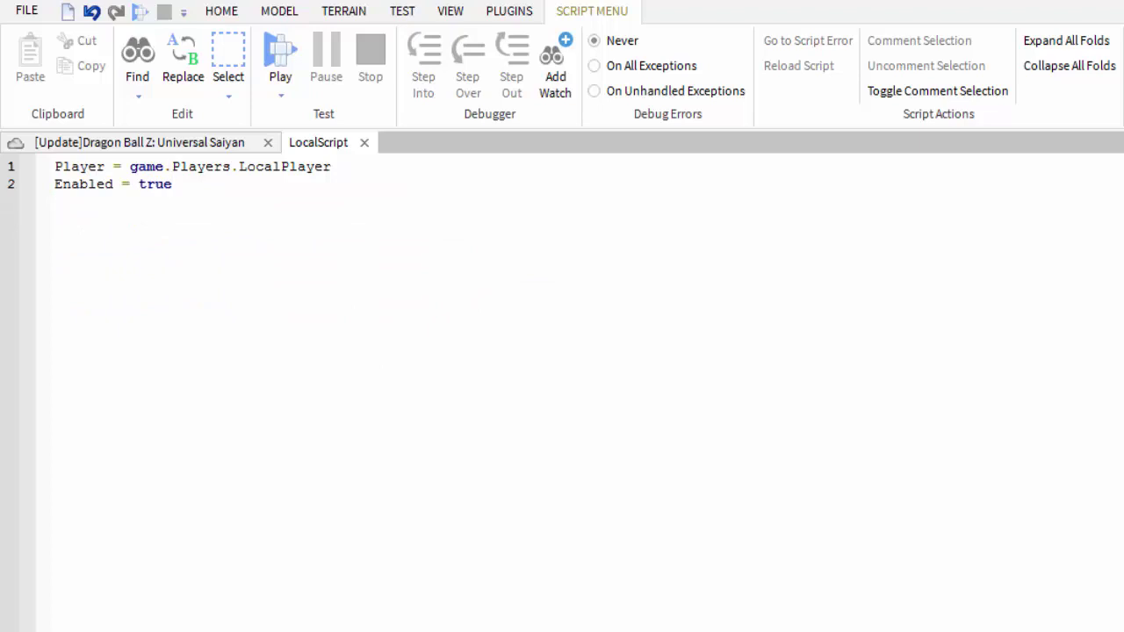
Add the line Button = script.Parent:WaitForChild("OpenButton") between the Player and Enabled variables
{"action": "left_click", "coordinate": [331, 166]}
{"action": "key", "text": "Return"}
{"action": "type", "text": "But"}
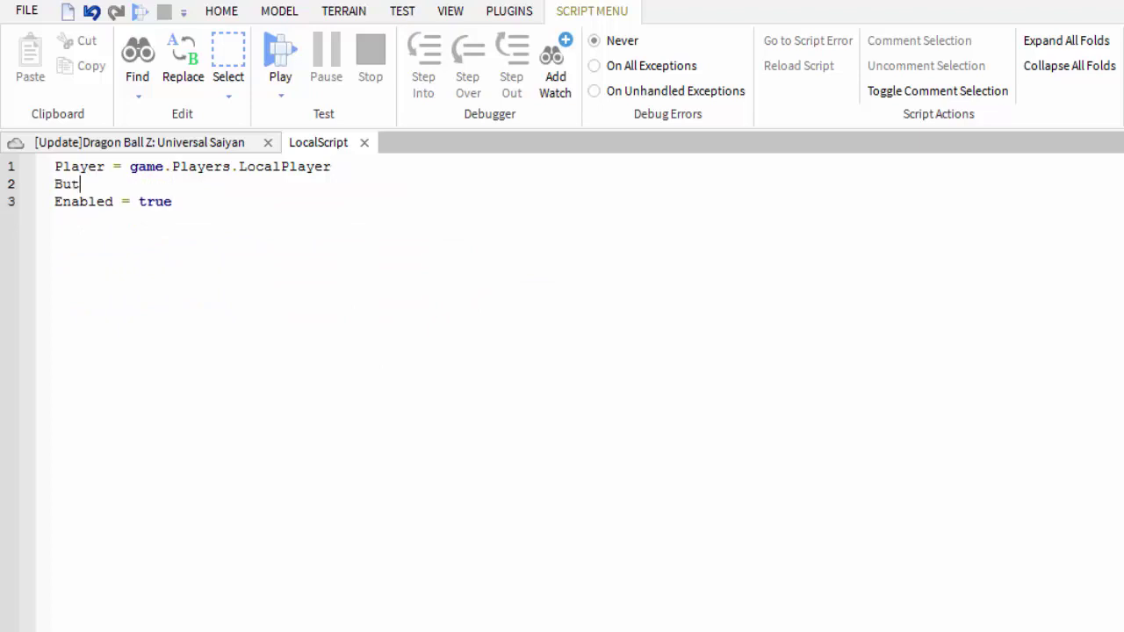
{"action": "type", "text": "ton = script.Parent:WaitForChild("}
{"action": "key", "text": "Return"}
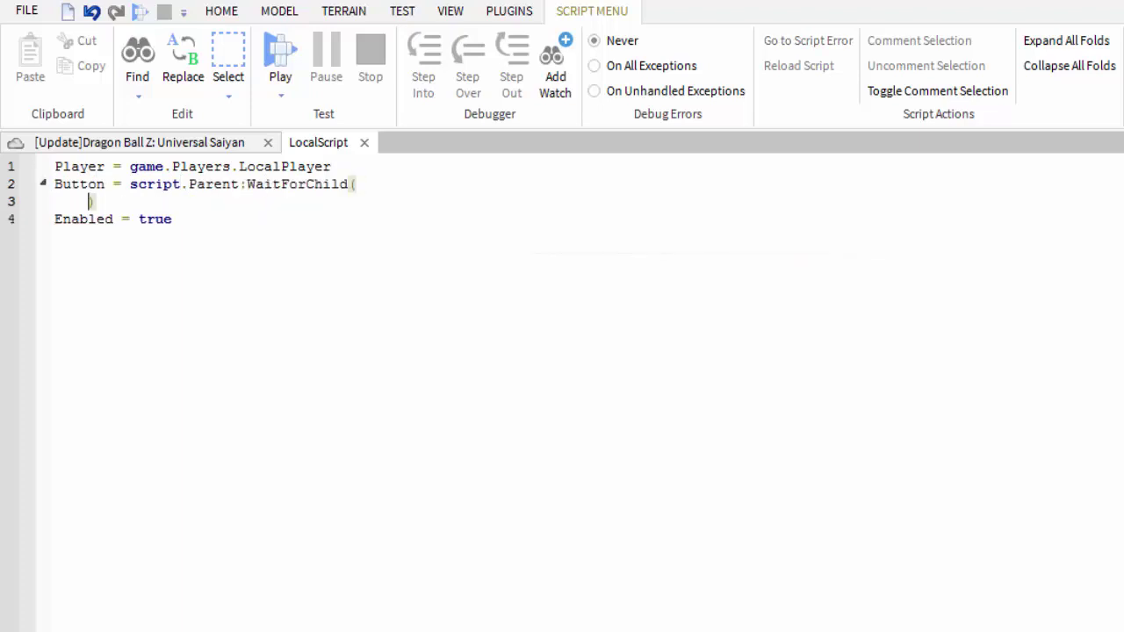
{"action": "key", "text": "BackSpace"}
{"action": "key", "text": "BackSpace"}
{"action": "type", "text": "\"\""}
{"action": "type", "text": "OpenButton"}
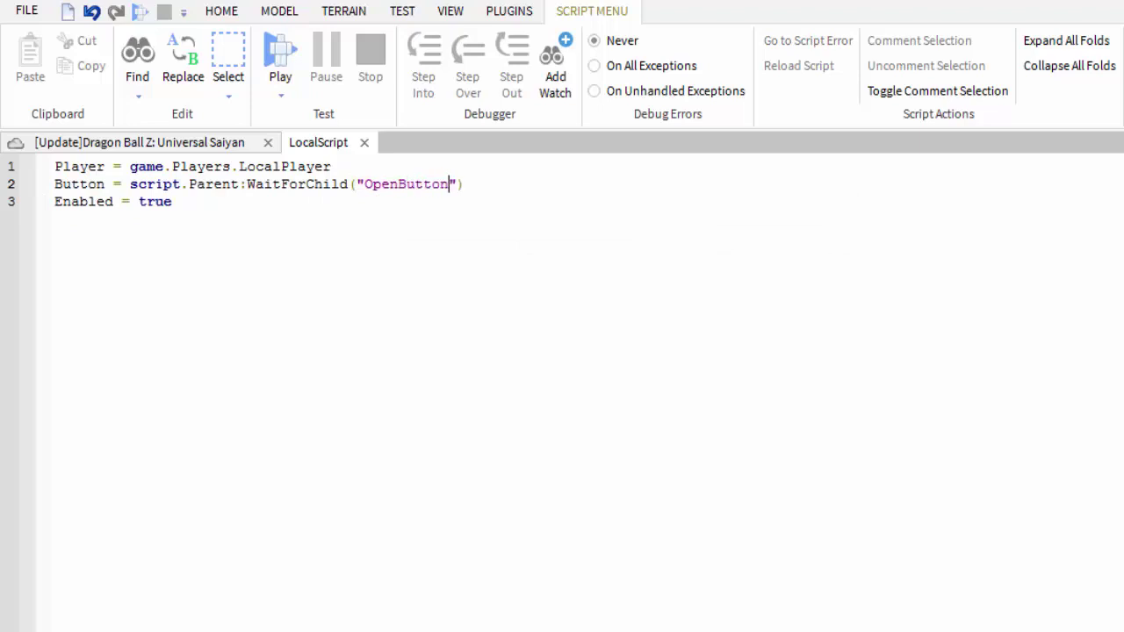
Below the variables, add the click handler Button.MouseButton1Click:connect(function() with its closing end)
{"action": "left_click", "coordinate": [172, 202]}
{"action": "key", "text": "Return"}
{"action": "key", "text": "Return"}
{"action": "type", "text": "Button."}
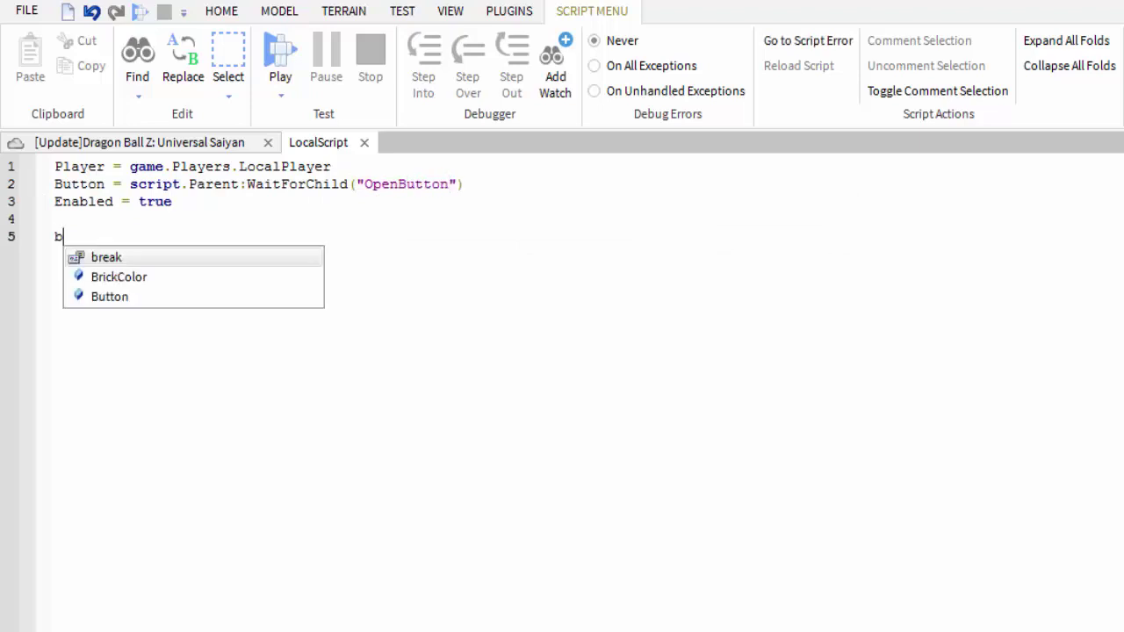
{"action": "type", "text": "mouse"}
{"action": "key", "text": "BackSpace"}
{"action": "key", "text": "BackSpace"}
{"action": "key", "text": "BackSpace"}
{"action": "key", "text": "BackSpace"}
{"action": "key", "text": "BackSpace"}
{"action": "type", "text": "M"}
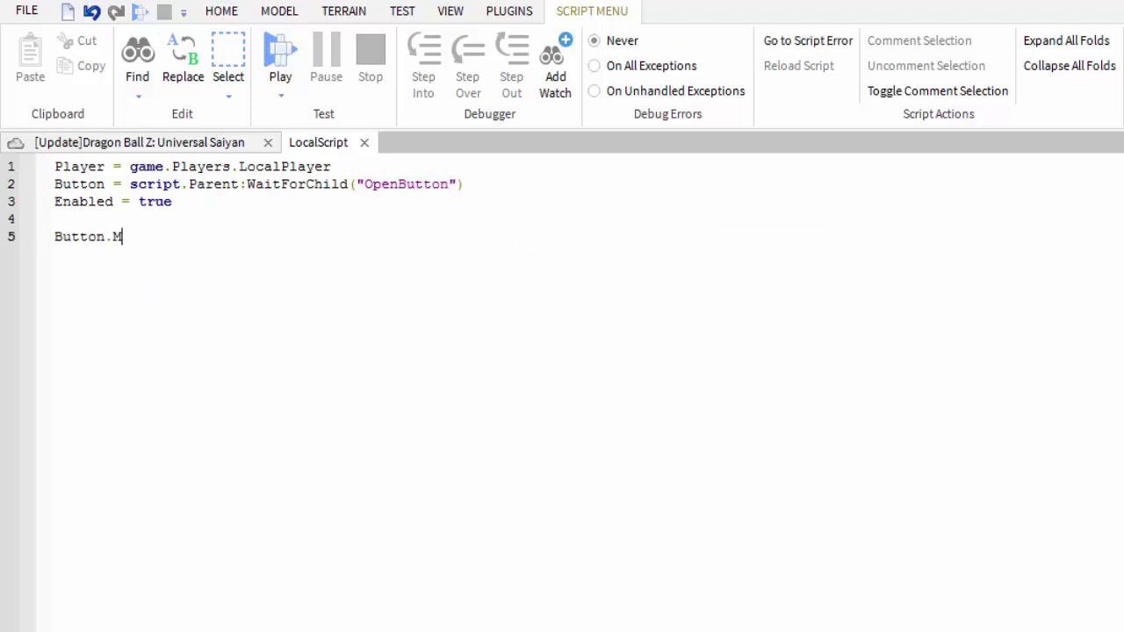
{"action": "type", "text": "ouseButton1"}
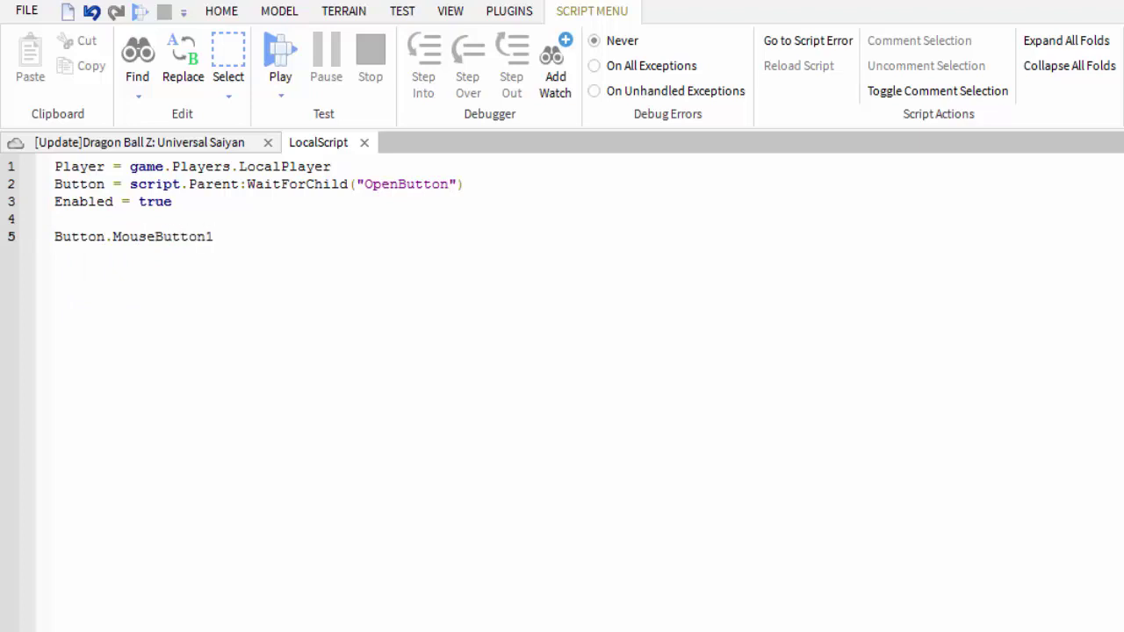
{"action": "type", "text": "ClickC:onn"}
{"action": "key", "text": "BackSpace"}
{"action": "key", "text": "BackSpace"}
{"action": "key", "text": "BackSpace"}
{"action": "key", "text": "BackSpace"}
{"action": "key", "text": "BackSpace"}
{"action": "type", "text": ":connect(function()"}
{"action": "key", "text": "Return"}
Start the handler's debounce with "if not Enabled then return end" followed by "Enabled = false"
{"action": "type", "text": "if not en"}
{"action": "key", "text": "Tab"}
{"action": "type", "text": "t"}
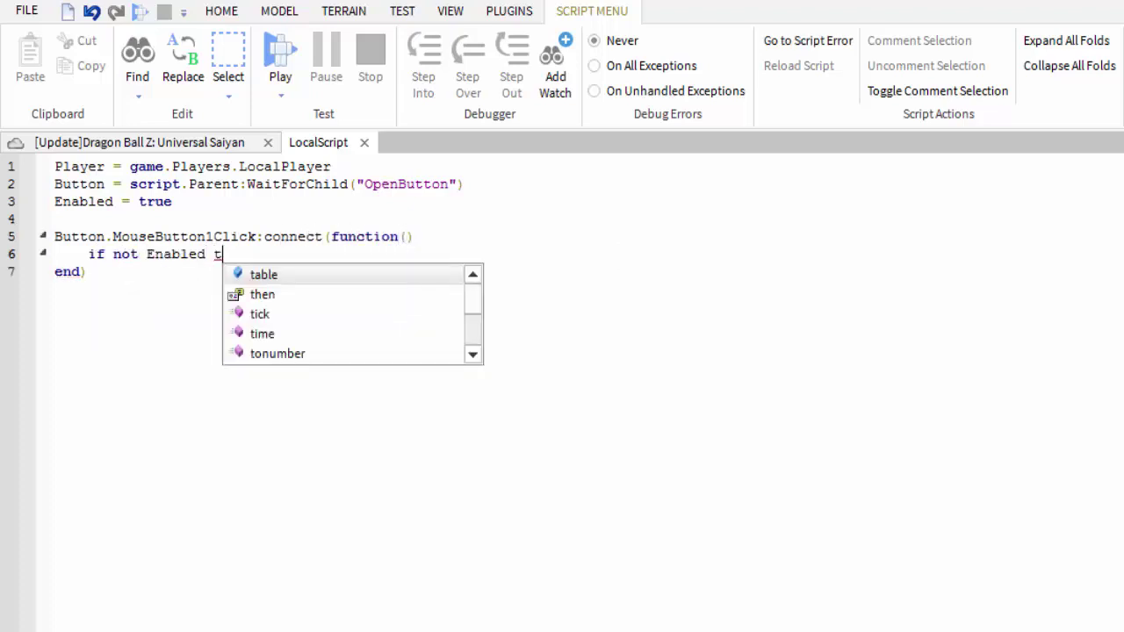
{"action": "type", "text": "hen return end"}
{"action": "key", "text": "Return"}
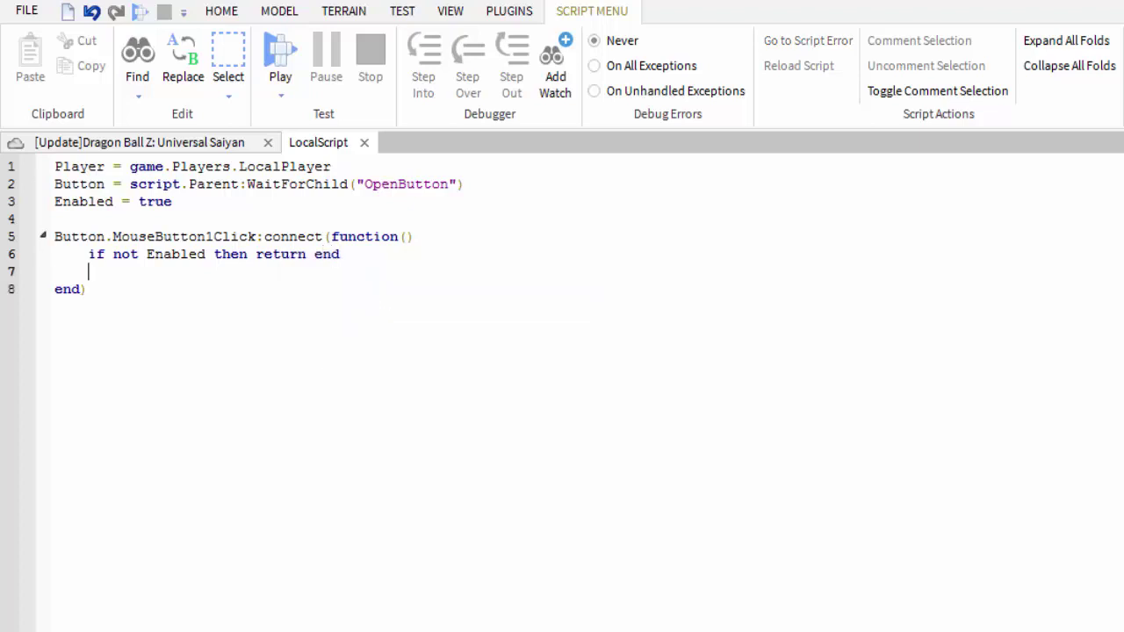
{"action": "type", "text": "Enabled = false"}
{"action": "key", "text": "Return"}
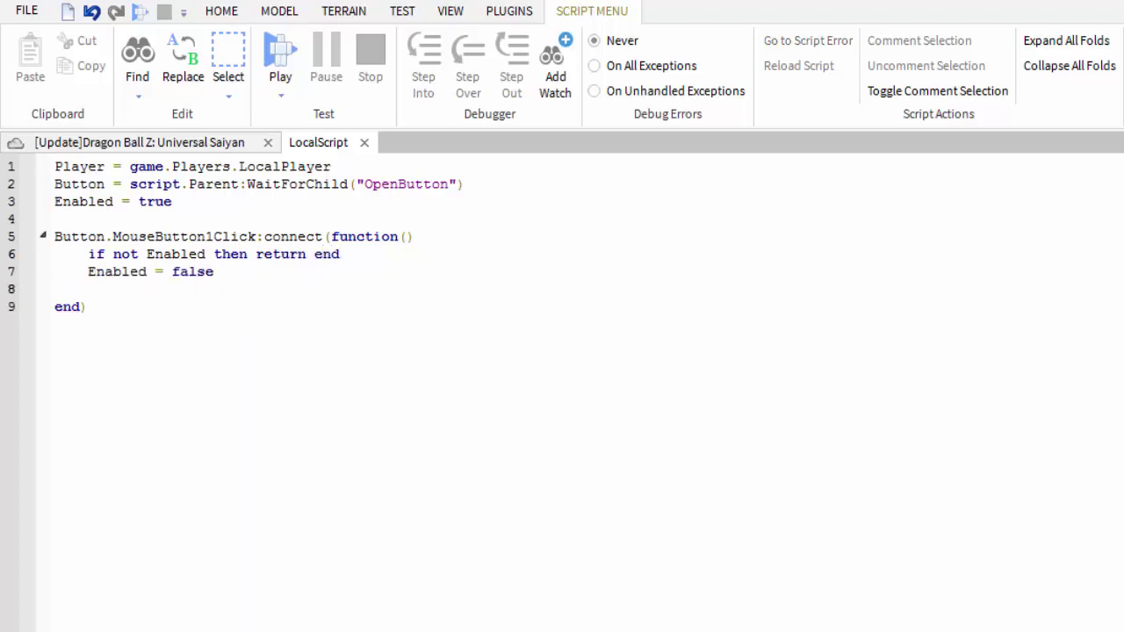
Finish the handler's debounce with wait(1) and Enabled =true, leaving a blank line above them
{"action": "key", "text": "Return"}
{"action": "type", "text": "wait(1)"}
{"action": "key", "text": "Return"}
{"action": "type", "text": "Enabled =true"}
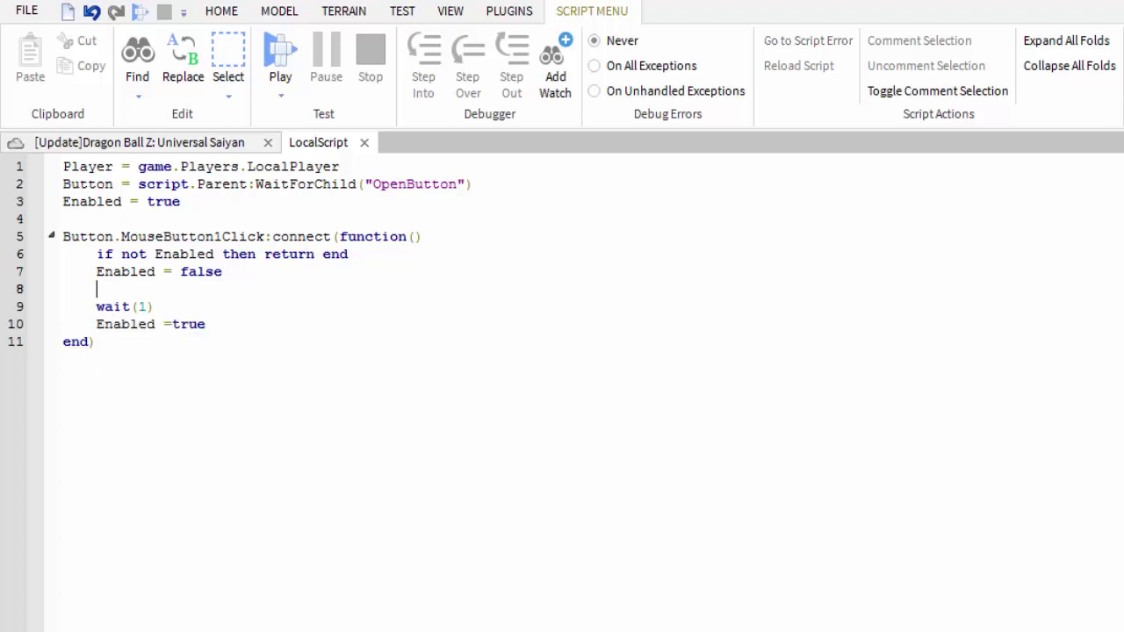
On the blank line before wait(1), begin the condition "if script.Parent.Frame.Visible =="
{"action": "type", "text": "if script.Parent."}
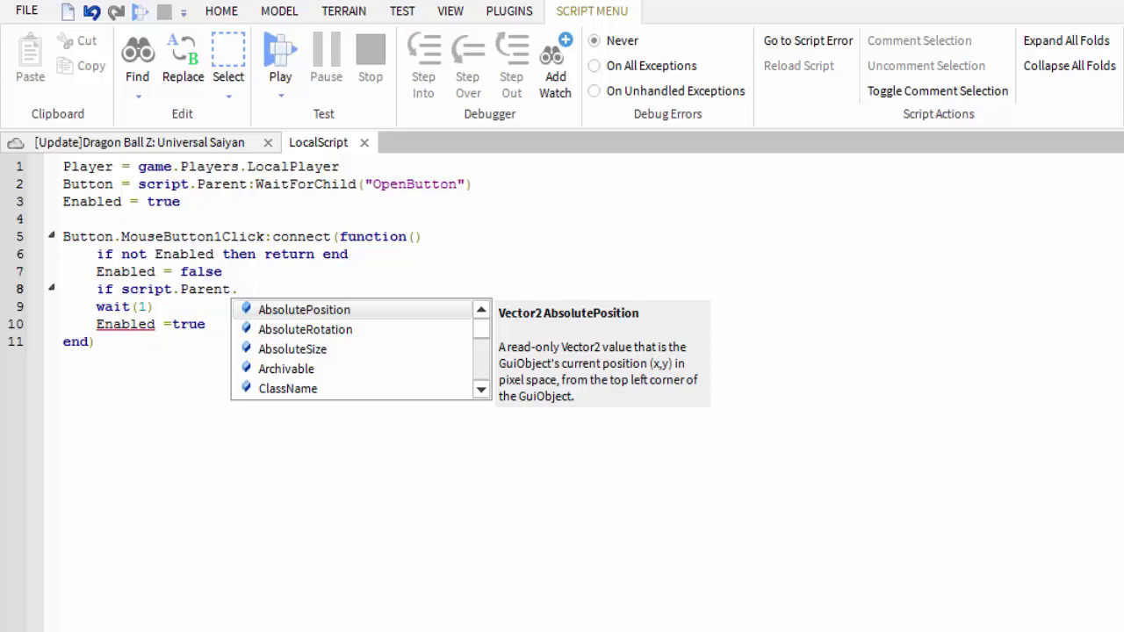
{"action": "type", "text": "Frame"}
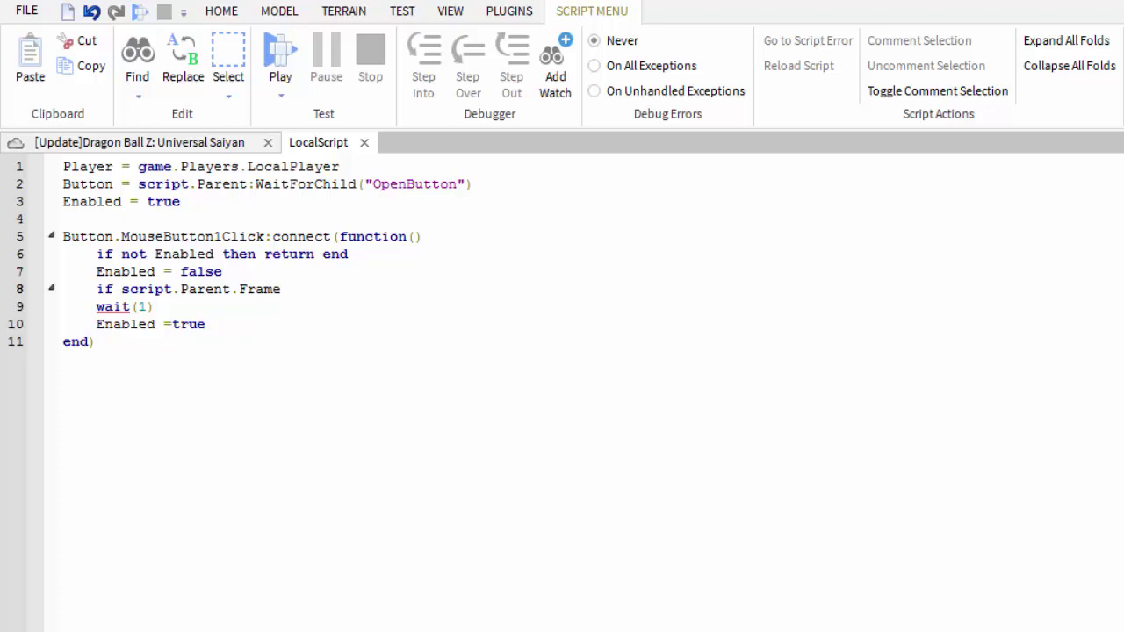
{"action": "type", "text": "."}
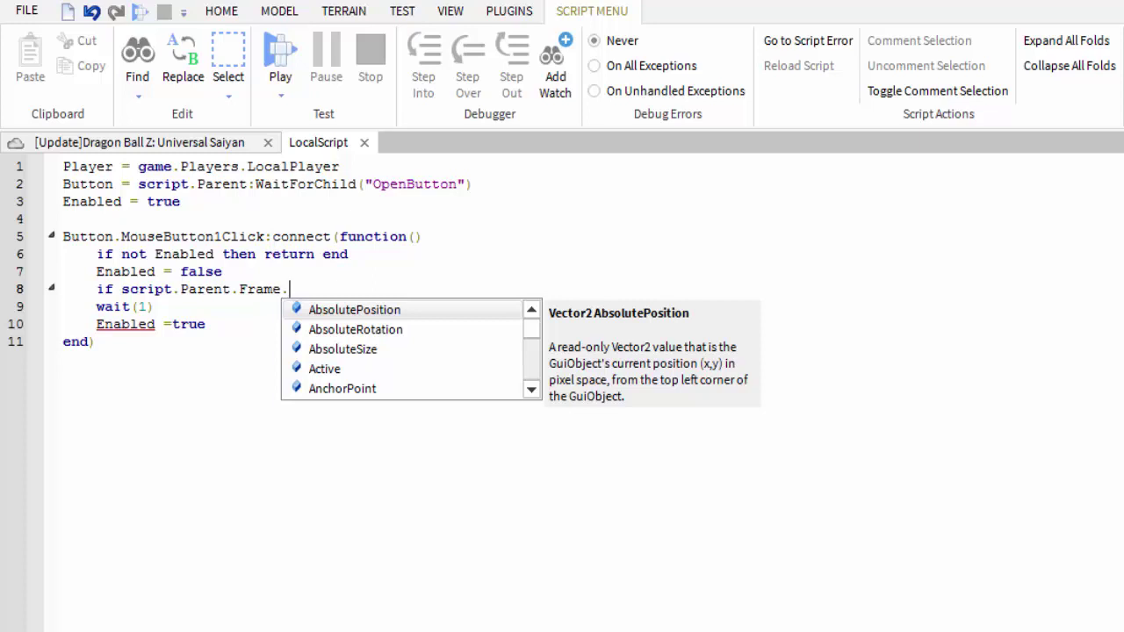
{"action": "type", "text": "Visible =="}
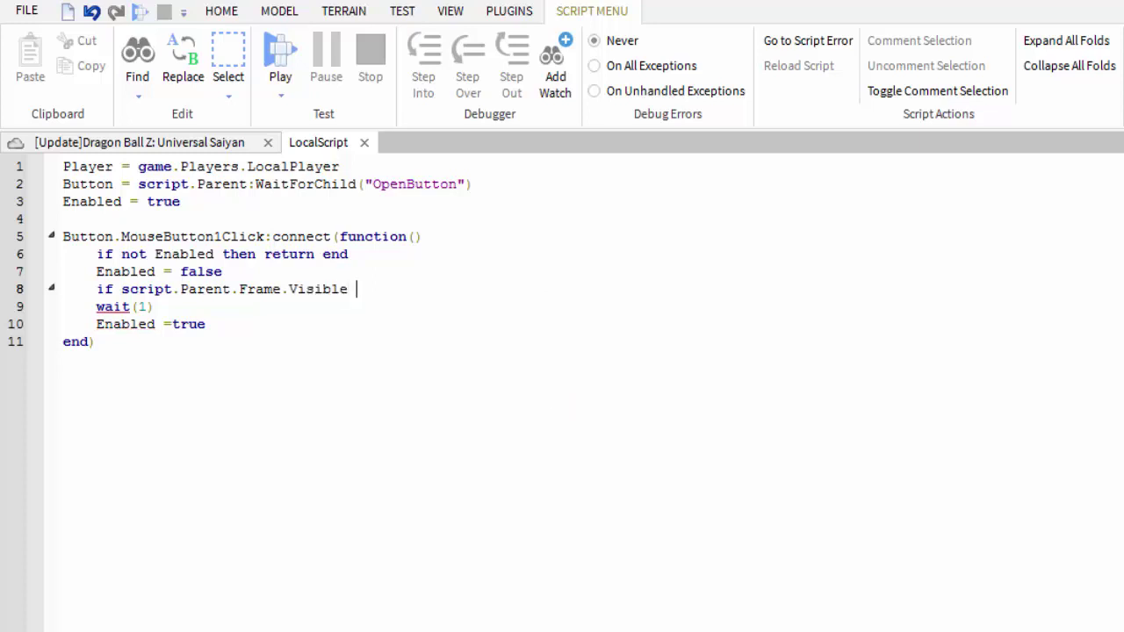